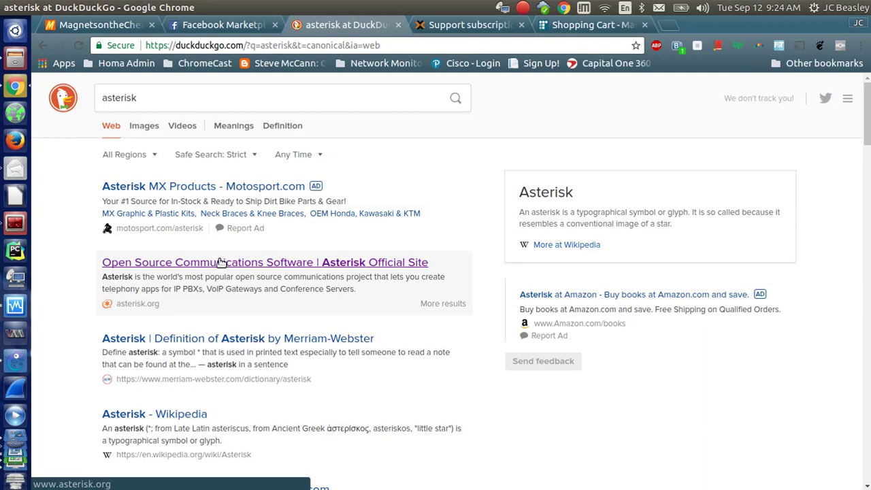
# Open the official asterisk.org site from the DuckDuckGo results and scroll its homepage.
pyautogui.click(204, 265)
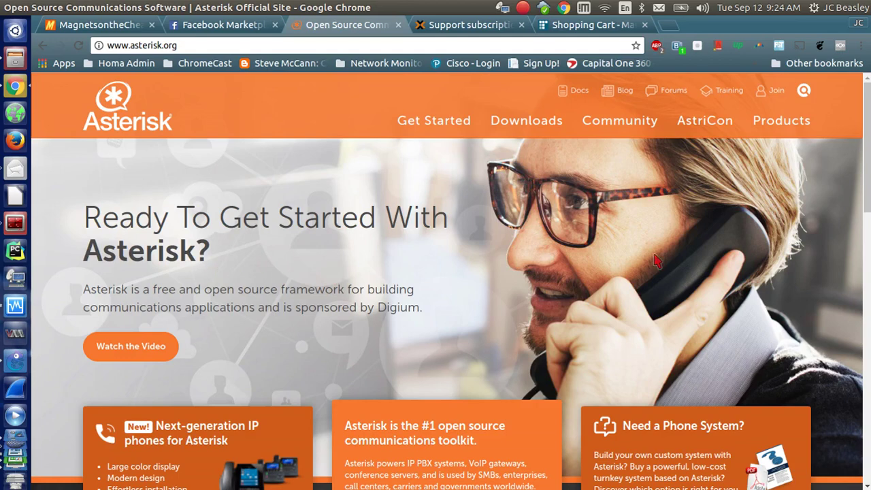
pyautogui.moveTo(867, 204); pyautogui.dragTo(861, 261)
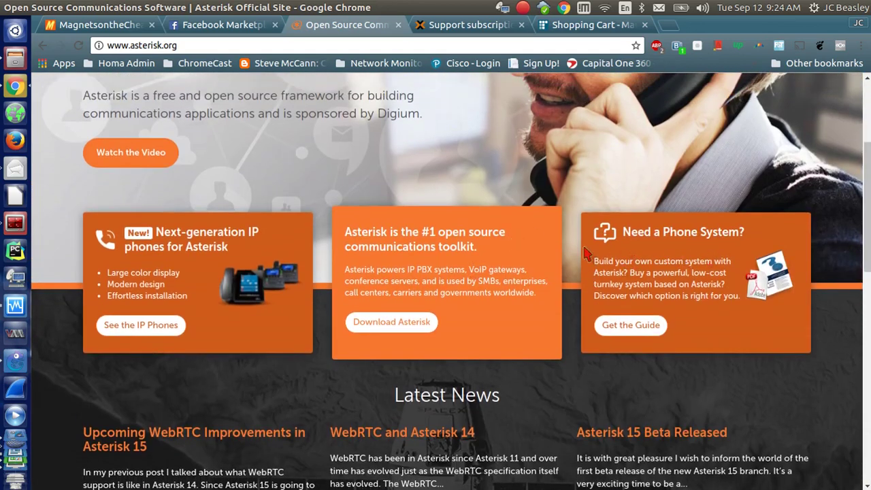
pyautogui.moveTo(867, 241); pyautogui.dragTo(867, 185)
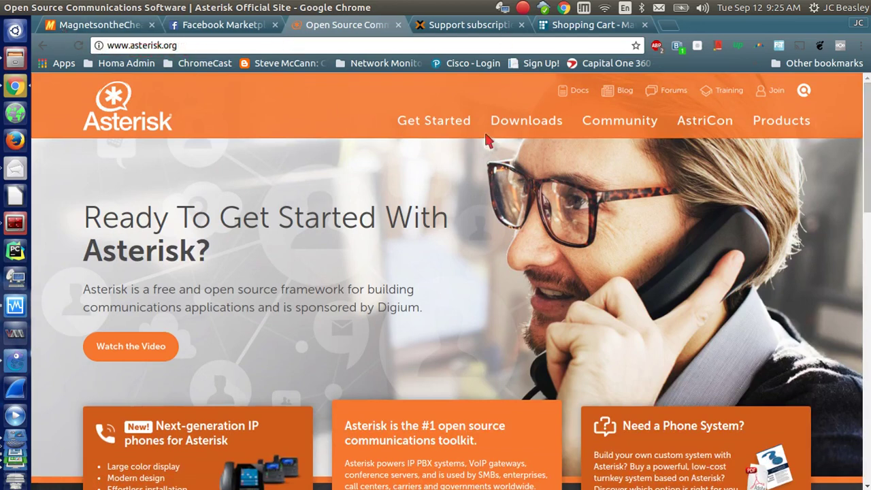
# Go to the Downloads page and show the AsteriskNOW Software PBX downloads.
pyautogui.click(511, 128)
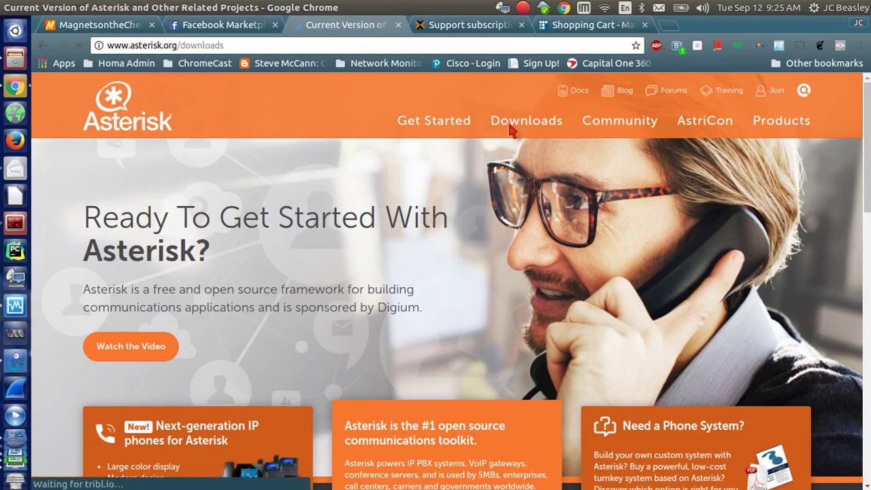
pyautogui.moveTo(868, 179); pyautogui.dragTo(868, 231)
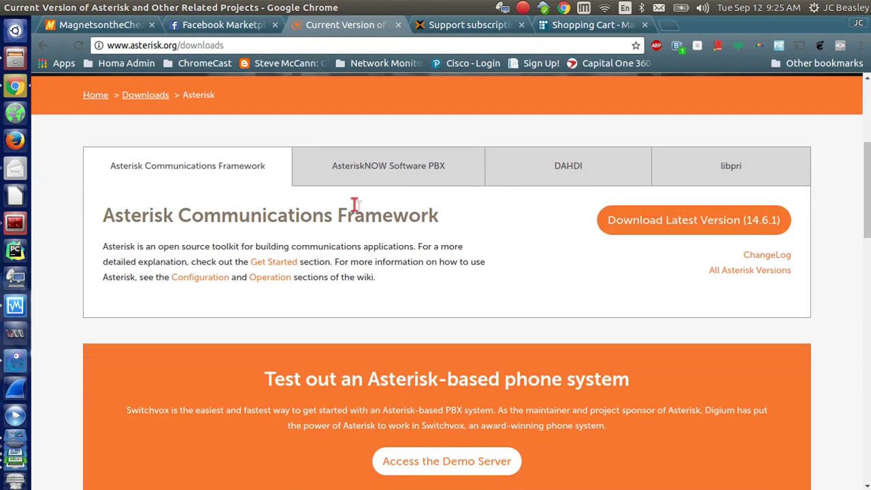
pyautogui.click(390, 171)
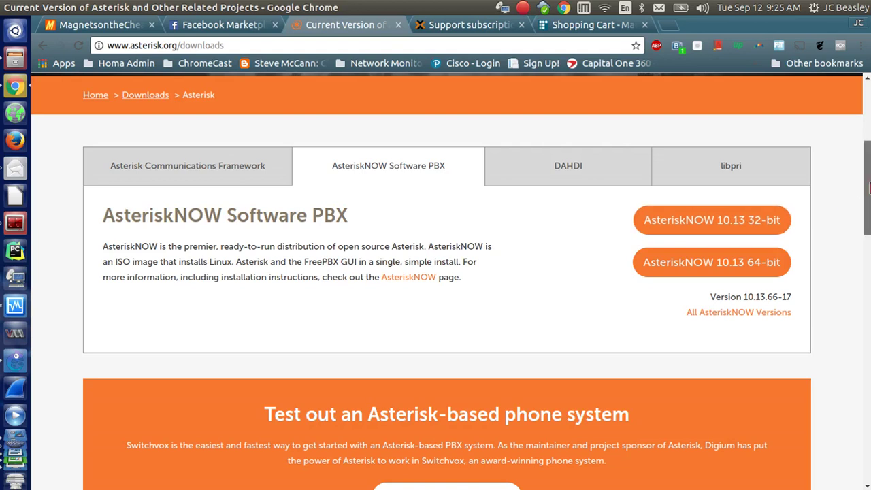
# Request the AsteriskNOW 10.13 64-bit download, bringing up its download form.
pyautogui.moveTo(866, 192); pyautogui.dragTo(869, 232)
pyautogui.scroll(3, 868, 231)
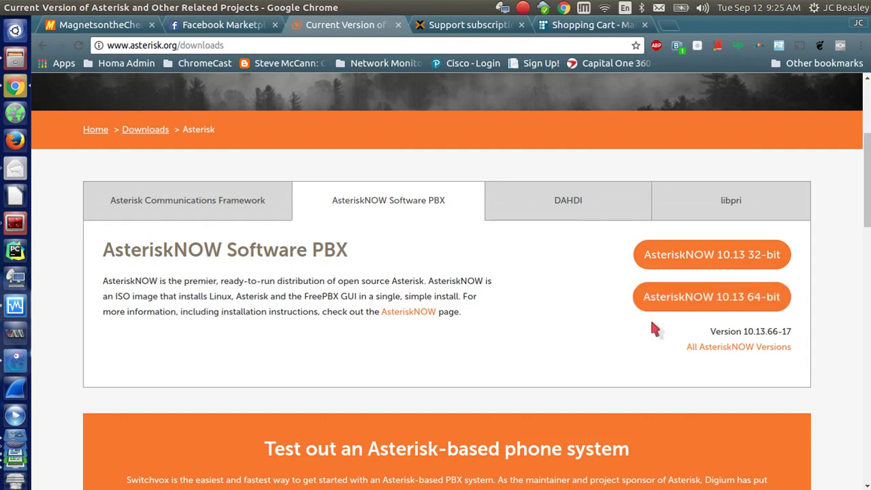
pyautogui.moveTo(868, 208)
pyautogui.mouseDown()
pyautogui.moveTo(867, 344)
pyautogui.moveTo(868, 225)
pyautogui.mouseUp()
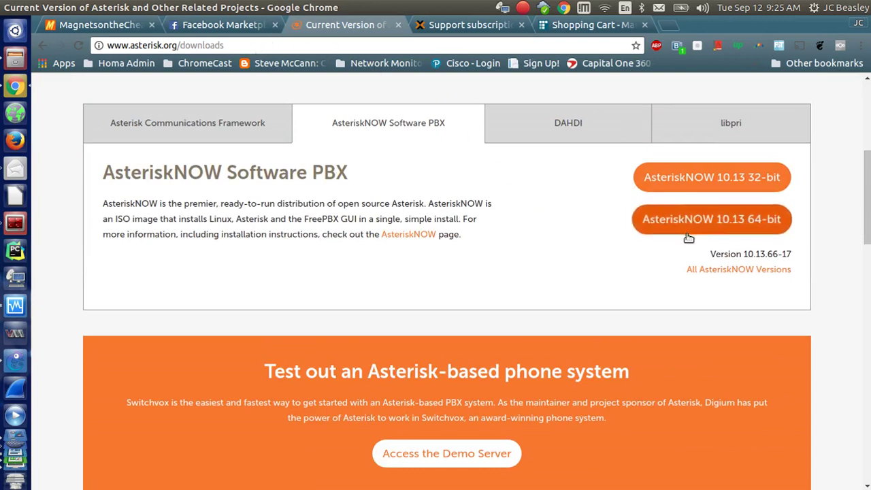
pyautogui.click(660, 233)
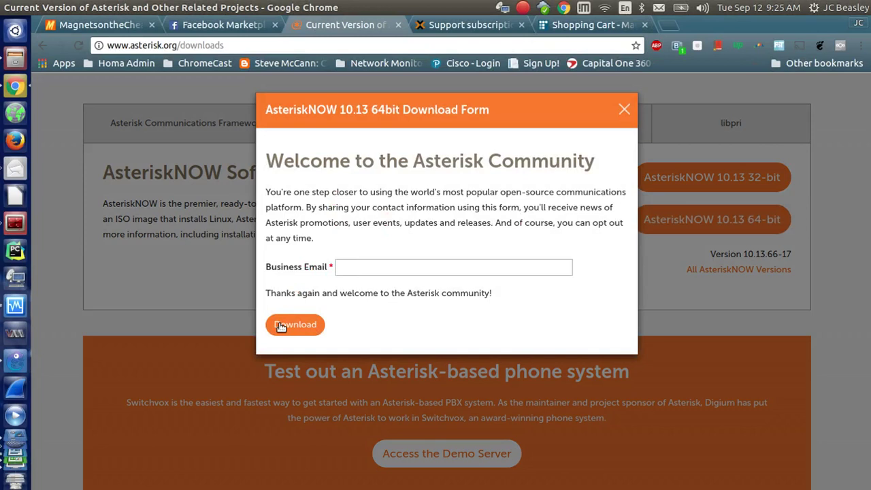
pyautogui.click(345, 266)
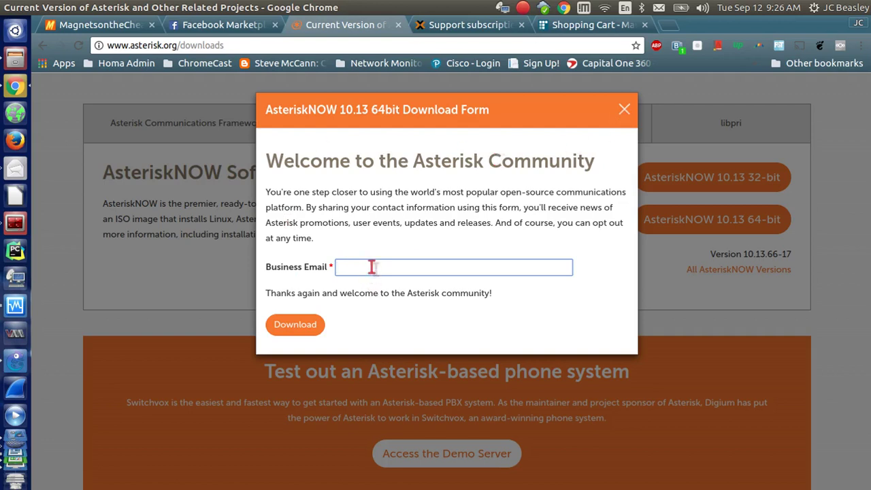
pyautogui.click(623, 110)
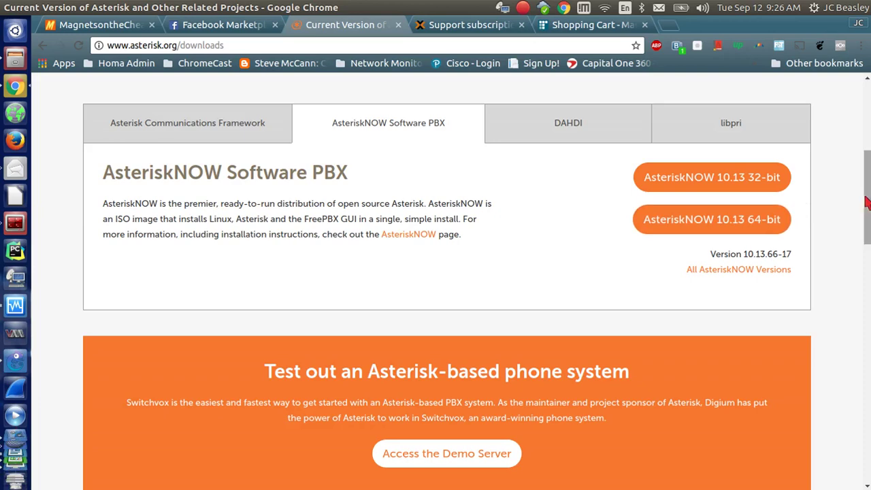
pyautogui.moveTo(867, 203); pyautogui.dragTo(866, 119)
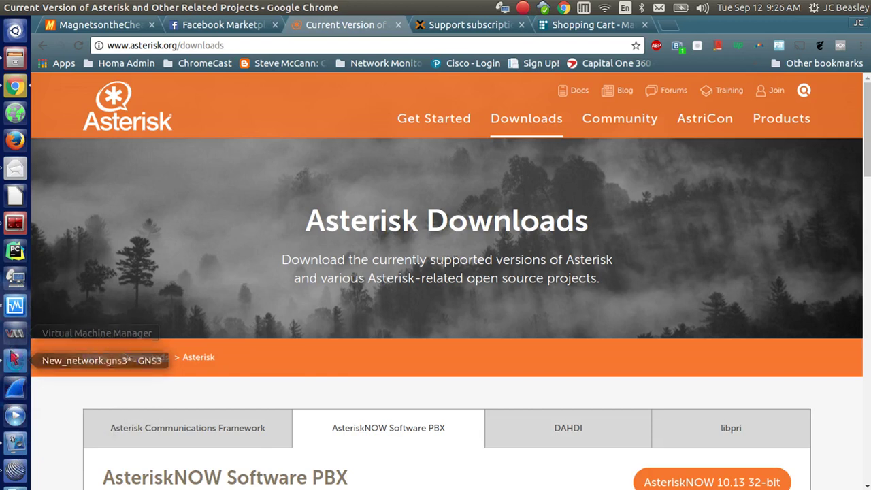
# Start the AsteriskNOW node from its context menu in the GNS3 topology.
pyautogui.click(15, 306)
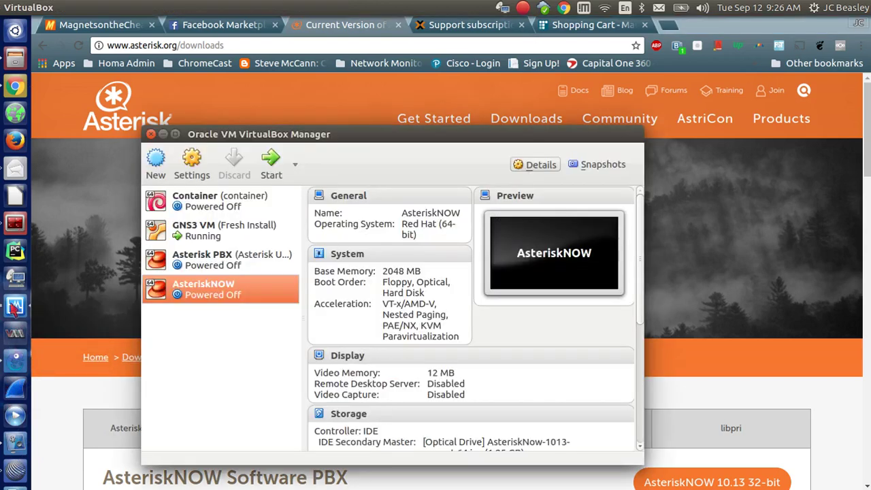
pyautogui.click(10, 366)
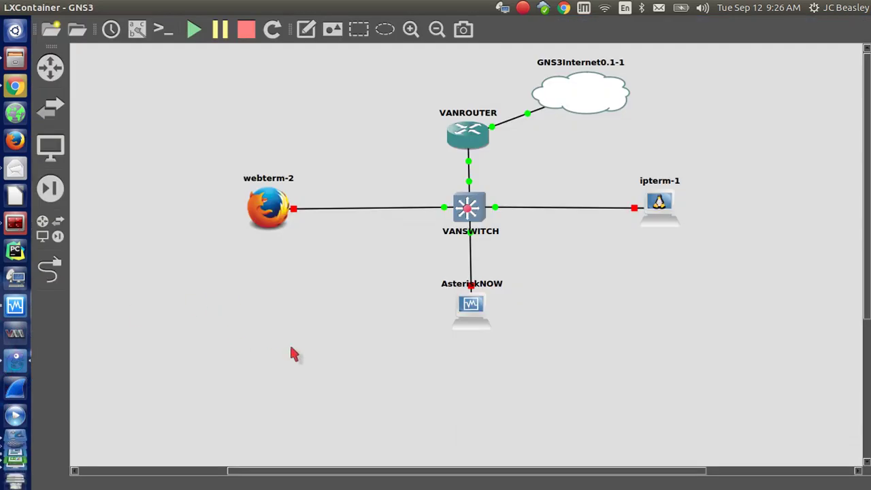
pyautogui.rightClick(467, 316)
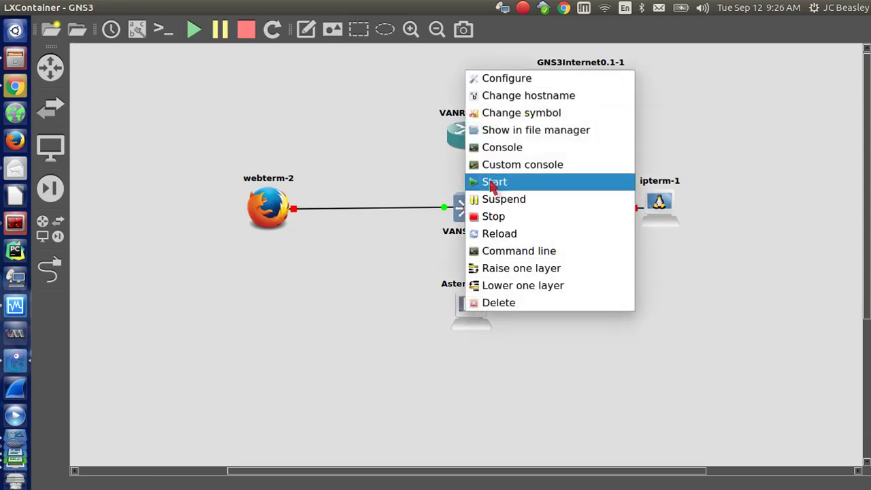
pyautogui.click(492, 184)
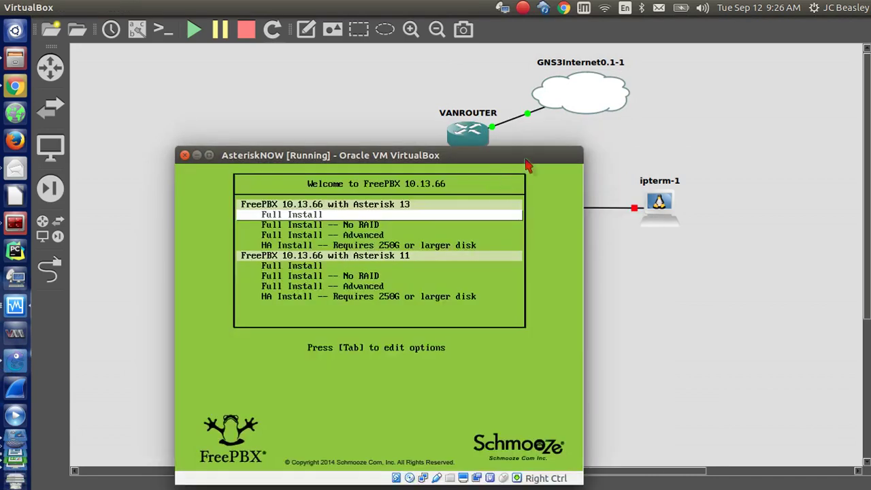
# Move the AsteriskNOW console window up and browse the FreePBX 10.13.66 boot options.
pyautogui.press('Down')
pyautogui.press('Up')
pyautogui.moveTo(362, 161); pyautogui.dragTo(406, 106)
pyautogui.press('Down')
pyautogui.press('Up')
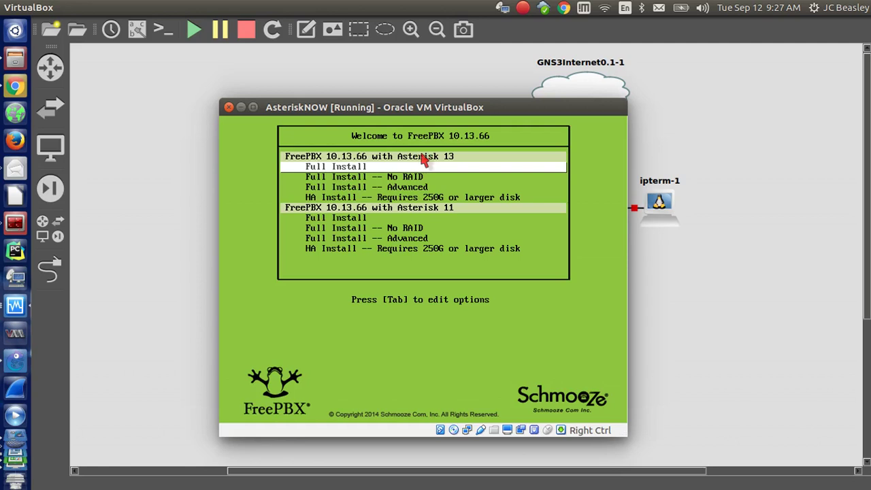
# Highlight the Full Install -- No RAID option and boot it.
pyautogui.press('Down')
pyautogui.press('Down')
pyautogui.press('Down')
pyautogui.press('Up')
pyautogui.press('Up')
pyautogui.press('Down')
pyautogui.press('Up')
pyautogui.press('Down')
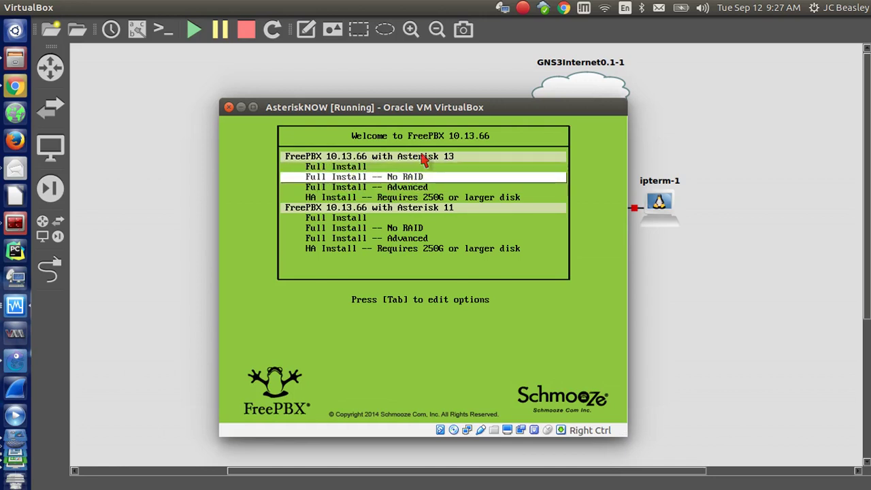
pyautogui.press('Up')
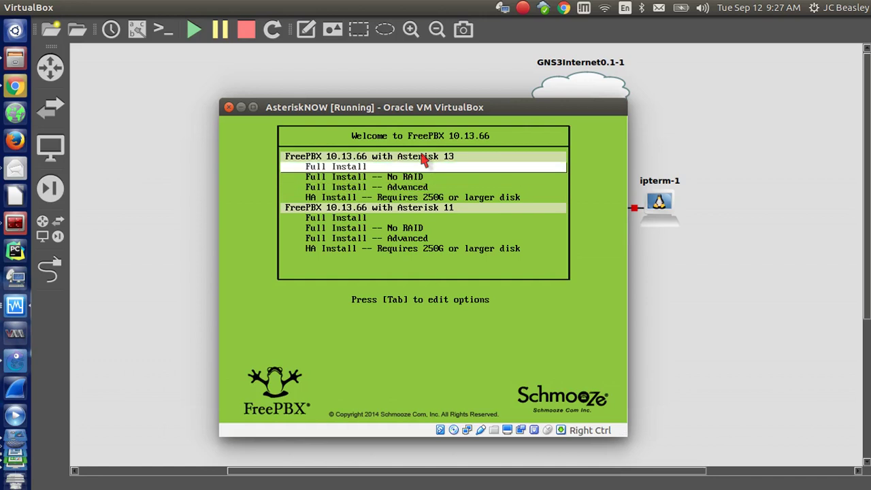
pyautogui.press('Down')
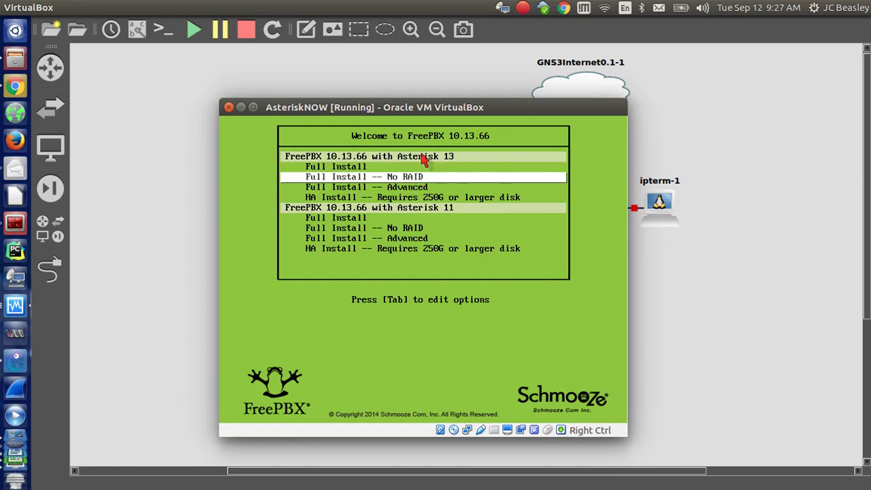
pyautogui.press('Down')
pyautogui.press('Up')
pyautogui.press('Return')
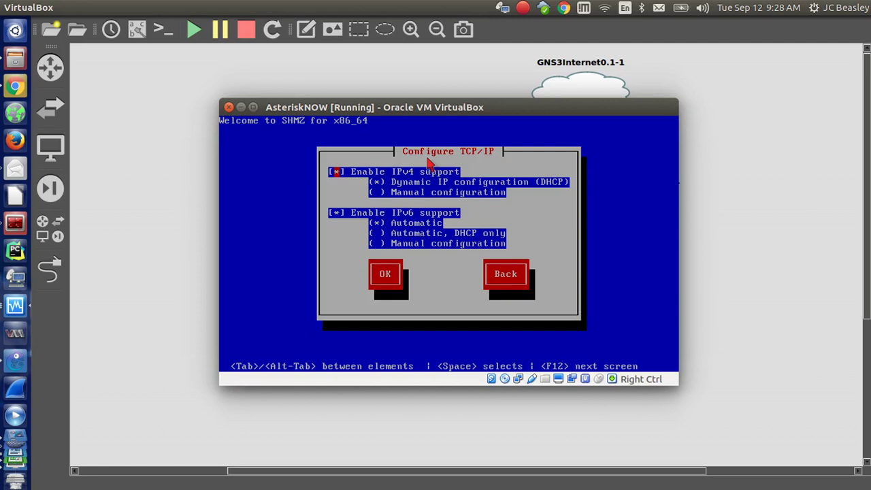
# Accept the DHCP IPv4 and automatic IPv6 settings in Configure TCP/IP.
pyautogui.press('Tab')
pyautogui.press('Tab')
pyautogui.press('Tab')
pyautogui.press('Tab')
pyautogui.press('Tab')
pyautogui.press('Tab')
pyautogui.press('Tab')
pyautogui.press('Return')
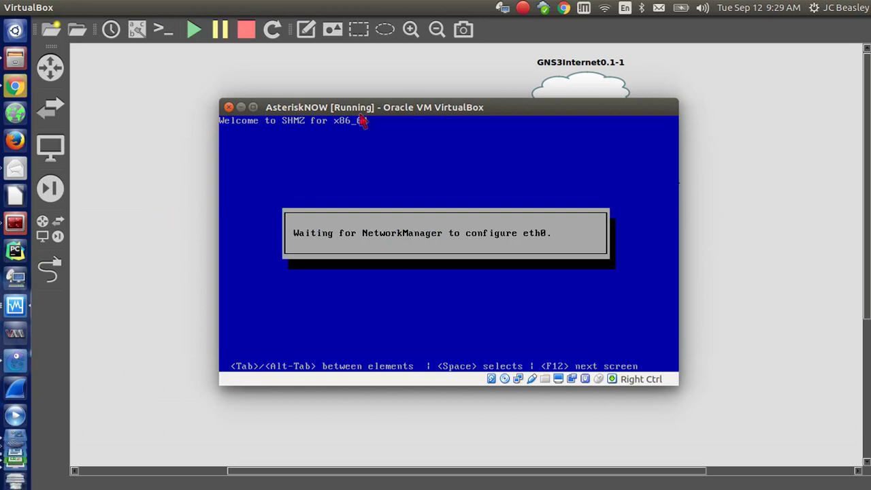
# Reposition the installer console as it reaches the Network Error dialog, then show VirtualBox windows.
pyautogui.moveTo(366, 118); pyautogui.dragTo(638, 151)
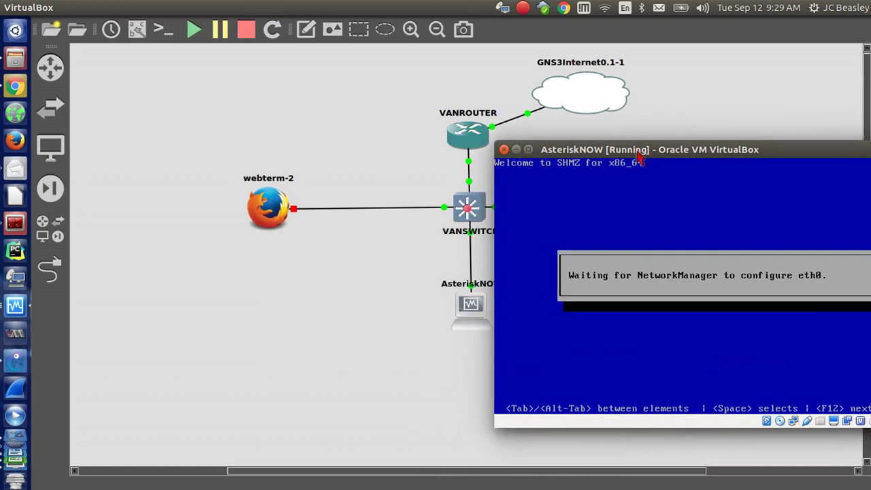
pyautogui.moveTo(658, 150); pyautogui.dragTo(401, 175)
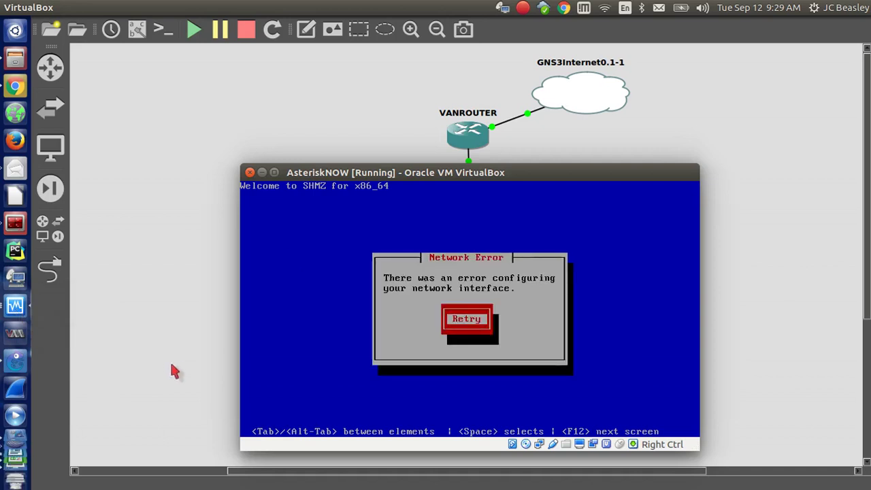
pyautogui.click(15, 307)
# Stop the AsteriskNOW node in GNS3 and confirm it shows Powered Off in VirtualBox Manager.
pyautogui.click(329, 219)
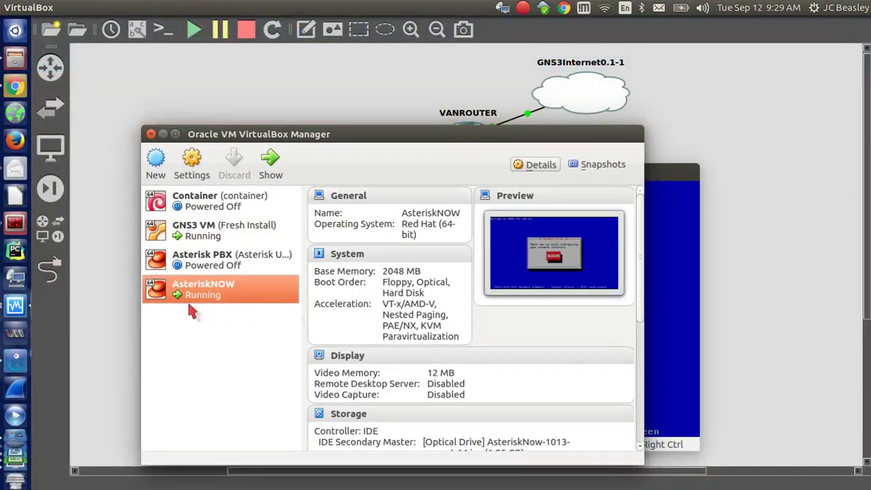
pyautogui.click(16, 361)
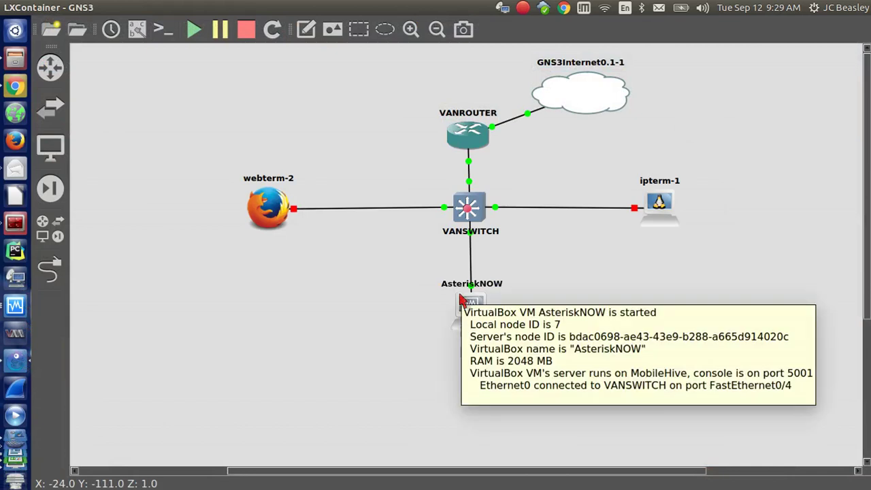
pyautogui.rightClick(461, 300)
pyautogui.click(479, 211)
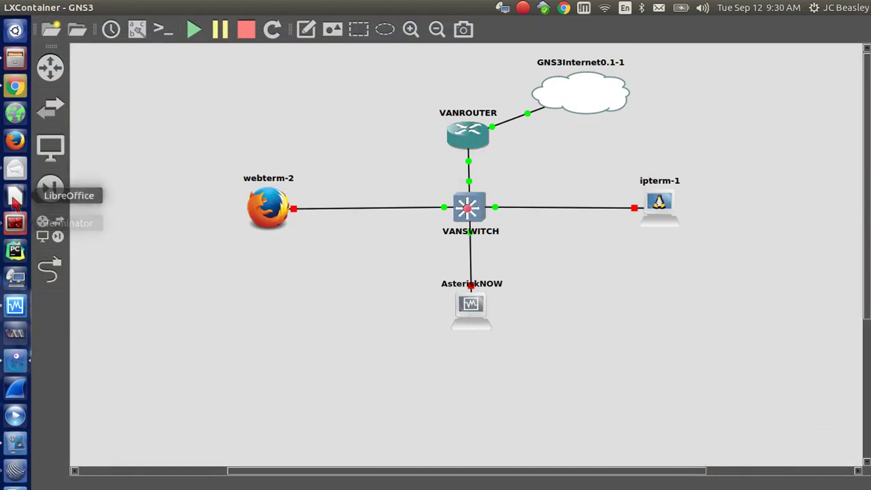
pyautogui.click(15, 306)
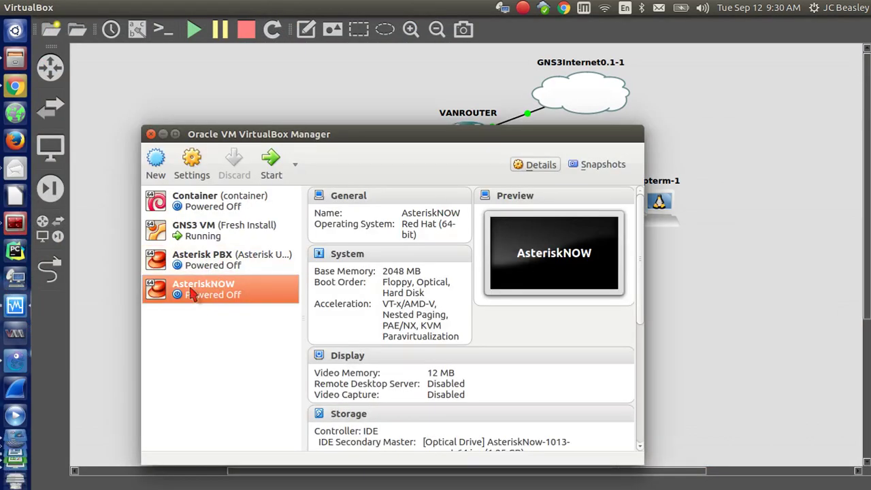
pyautogui.rightClick(192, 293)
# Attach AsteriskNOW's Adapter 1 to Host-only Adapter vboxnet3, save, and return to GNS3.
pyautogui.click(229, 320)
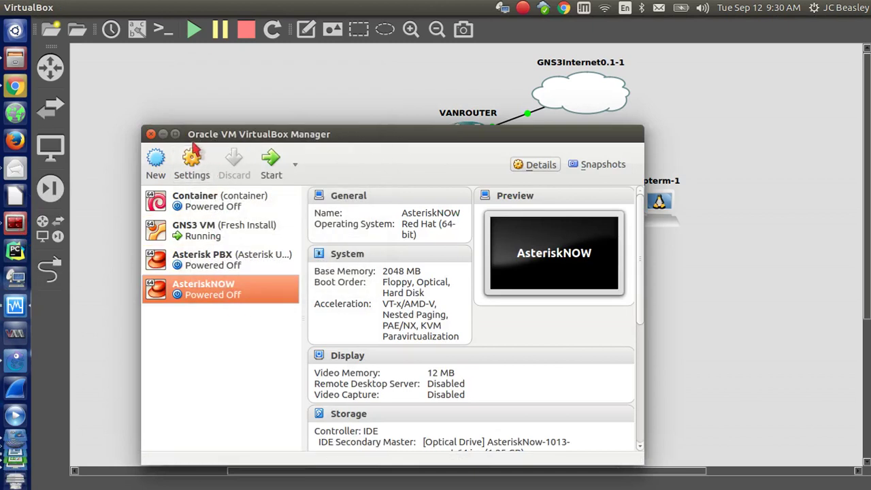
pyautogui.click(193, 158)
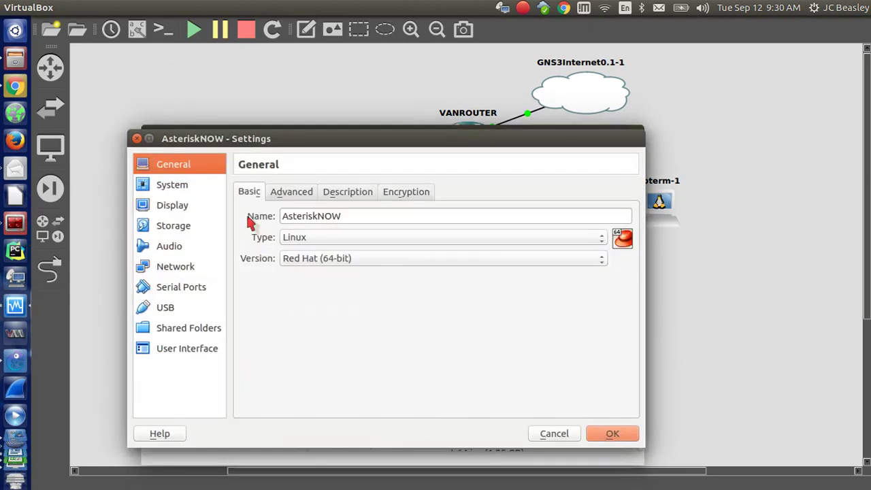
pyautogui.click(173, 268)
pyautogui.click(356, 234)
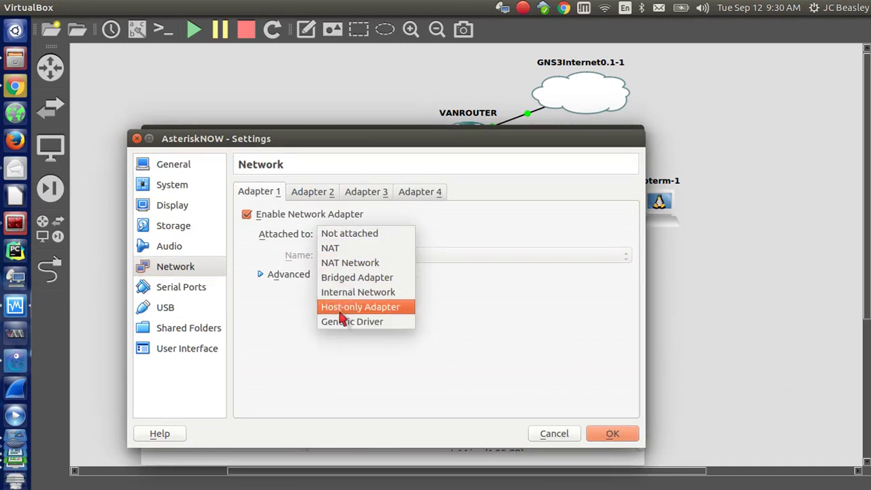
pyautogui.click(342, 312)
pyautogui.click(313, 195)
pyautogui.click(271, 194)
pyautogui.click(350, 255)
pyautogui.click(350, 254)
pyautogui.click(608, 436)
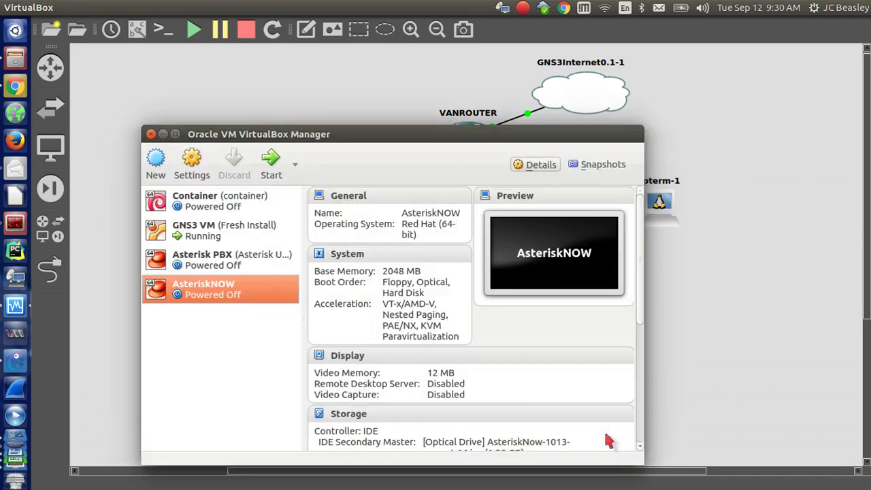
pyautogui.moveTo(252, 134); pyautogui.dragTo(237, 106)
pyautogui.click(237, 105)
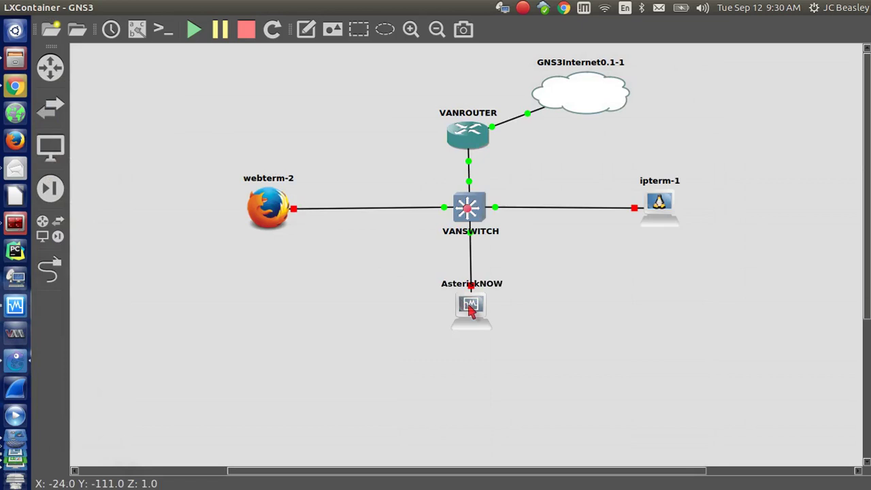
# Tick 'Allow GNS3 to use any configured VirtualBox adapter' for AsteriskNOW, then start the node.
pyautogui.rightClick(472, 305)
pyautogui.click(512, 72)
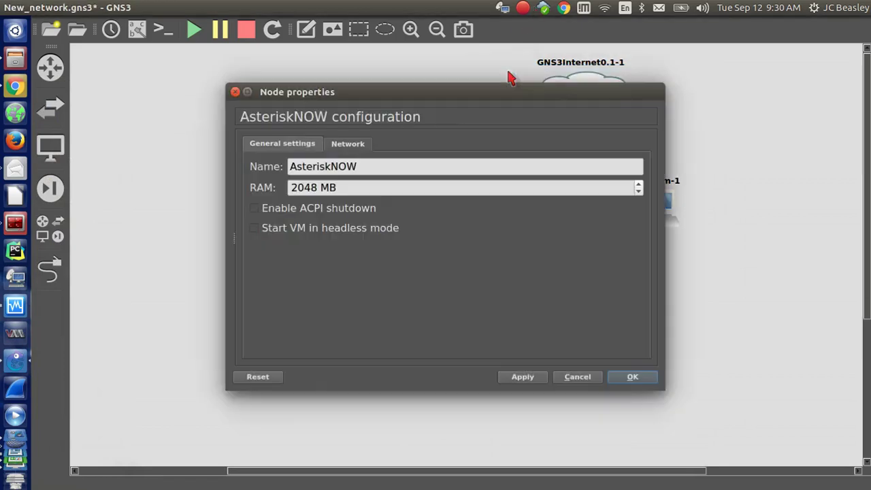
pyautogui.click(338, 146)
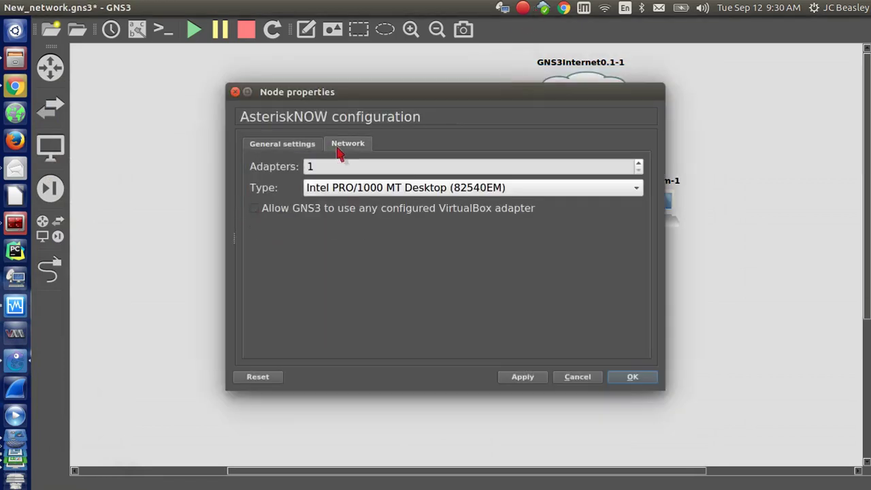
pyautogui.click(255, 213)
pyautogui.click(535, 380)
pyautogui.click(630, 377)
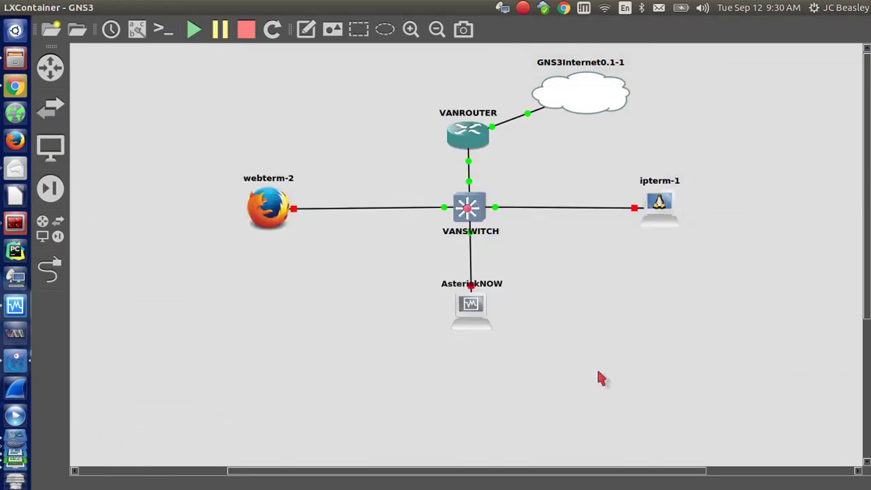
pyautogui.rightClick(479, 308)
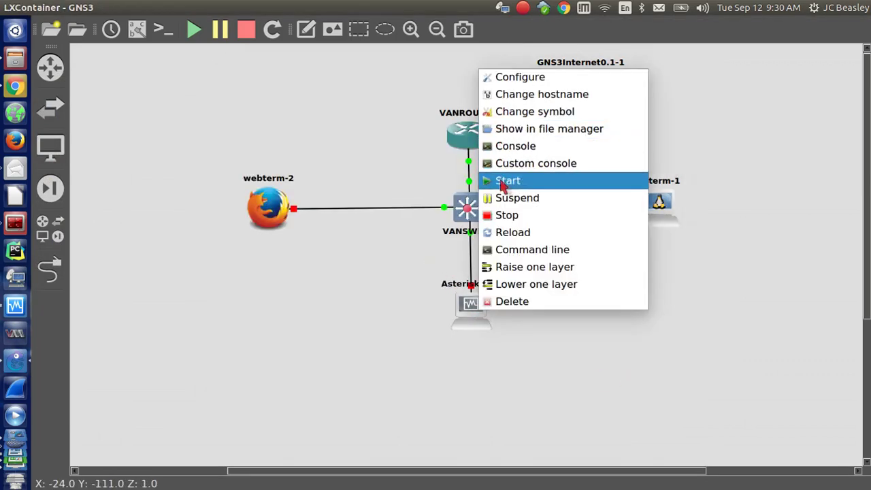
pyautogui.click(501, 186)
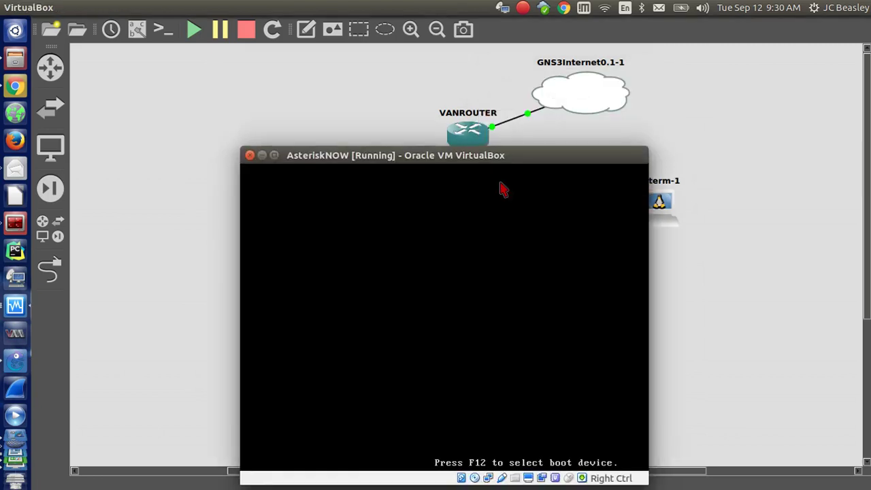
# Boot the restarted VM into the Full Install -- No RAID option.
pyautogui.moveTo(482, 156); pyautogui.dragTo(469, 99)
pyautogui.press('Down')
pyautogui.press('Up')
pyautogui.press('Down')
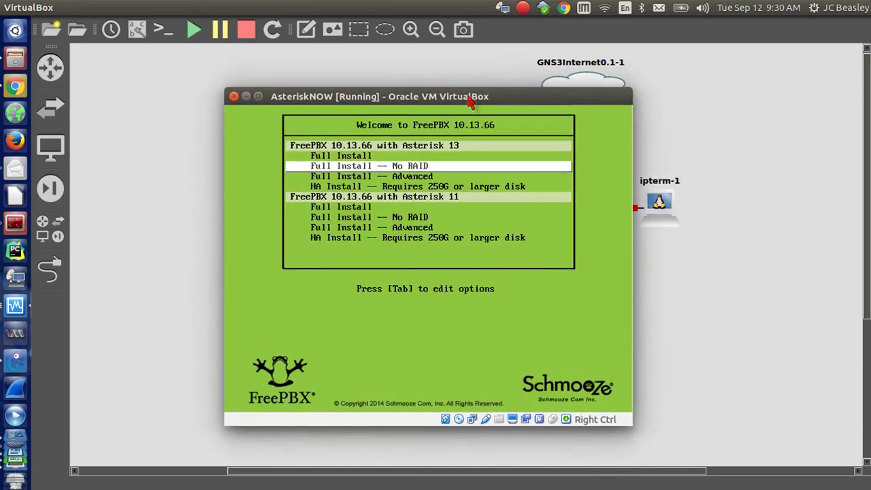
pyautogui.press('Return')
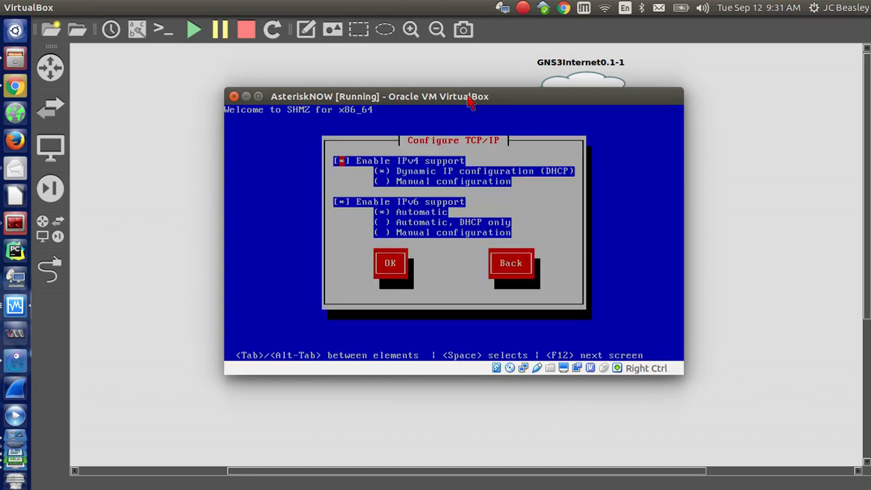
# Accept the DHCP TCP/IP settings for eth0, then move the console aside and return to GNS3.
pyautogui.press('Down')
pyautogui.press('Down')
pyautogui.press('Down')
pyautogui.press('Down')
pyautogui.press('Down')
pyautogui.press('Down')
pyautogui.press('Tab')
pyautogui.press('Return')
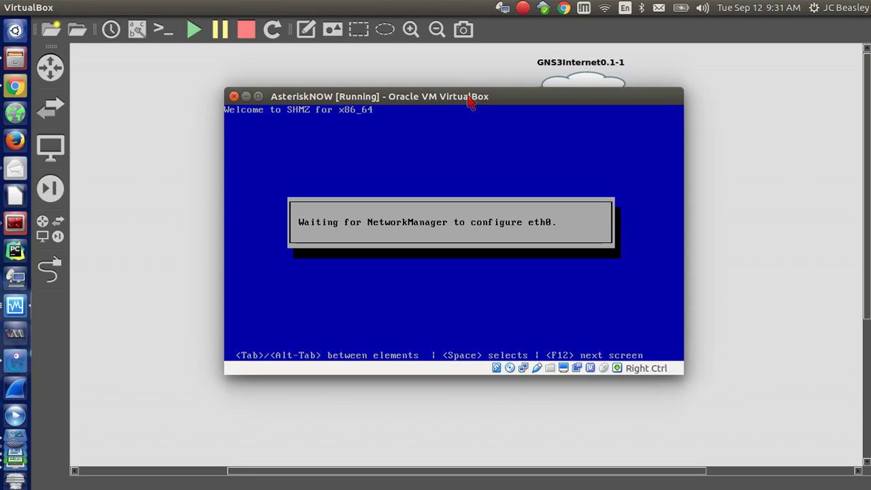
pyautogui.moveTo(504, 99); pyautogui.dragTo(755, 119)
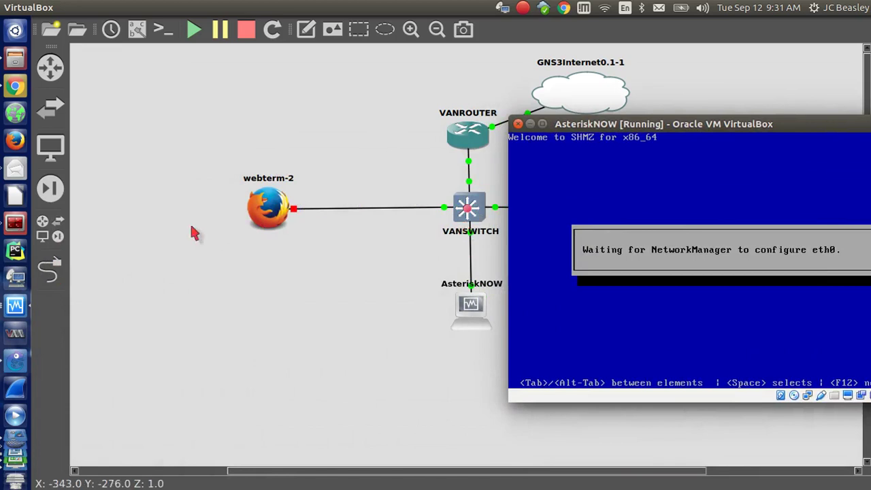
pyautogui.moveTo(655, 124); pyautogui.dragTo(377, 178)
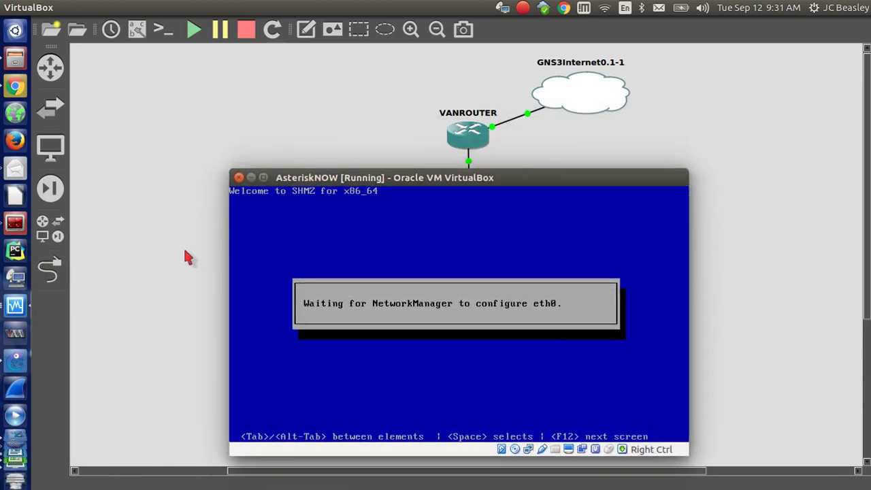
pyautogui.click(184, 247)
pyautogui.rightClick(474, 313)
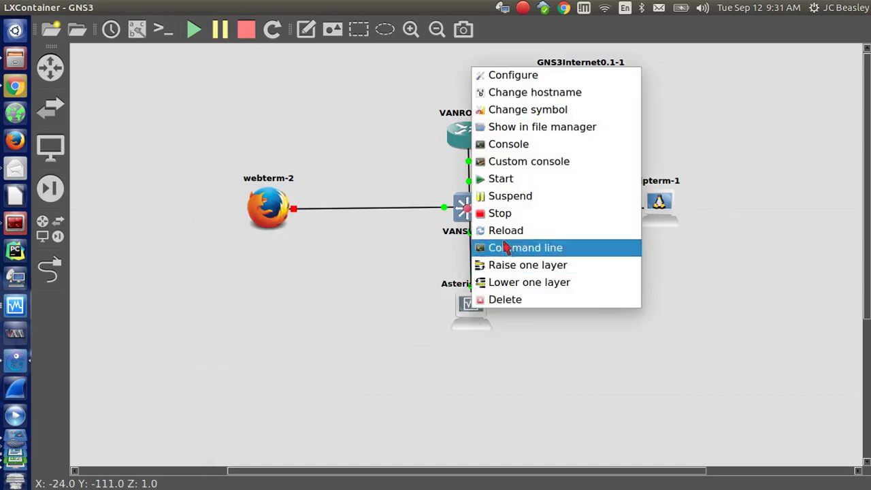
# Stop AsteriskNOW and delete its old link to VANSWITCH.
pyautogui.click(502, 217)
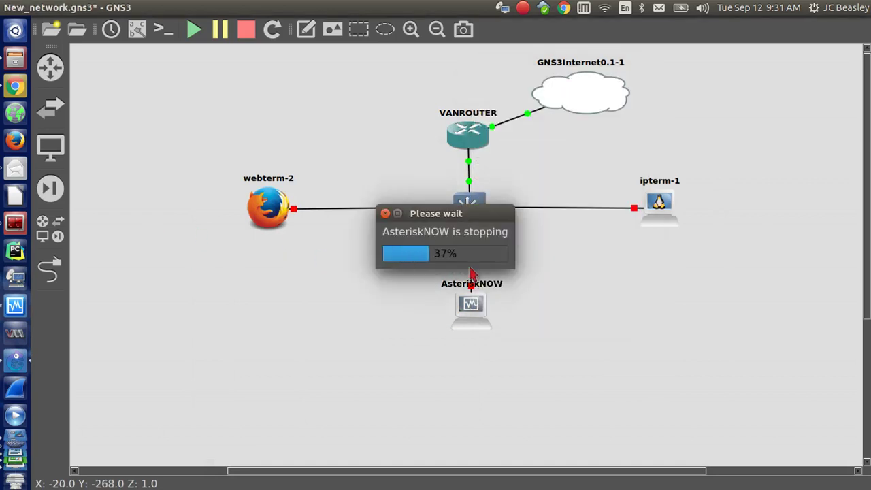
pyautogui.rightClick(471, 279)
pyautogui.click(504, 298)
# Link VANSWITCH's FastEthernet0/12 port to AsteriskNOW's Ethernet0.
pyautogui.click(60, 260)
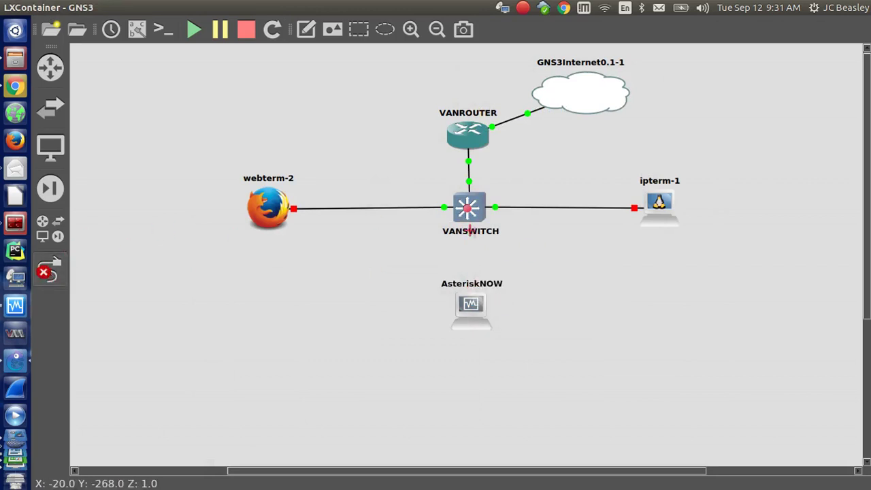
pyautogui.click(472, 218)
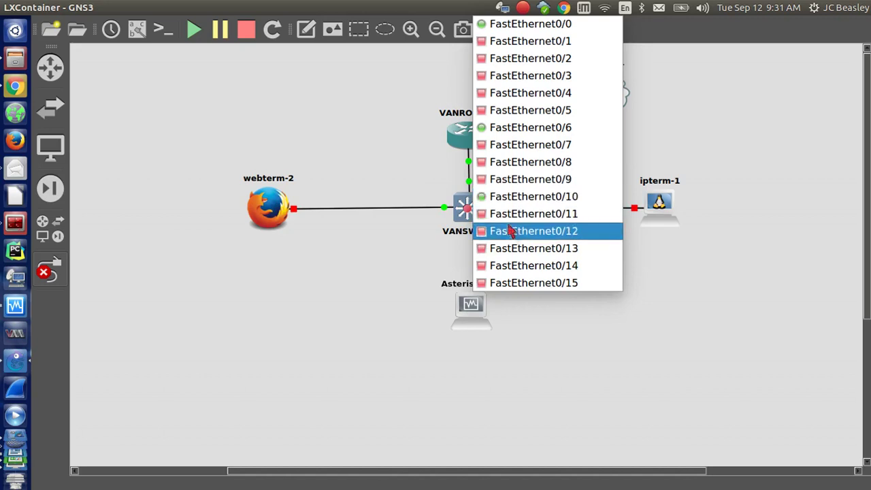
pyautogui.click(510, 234)
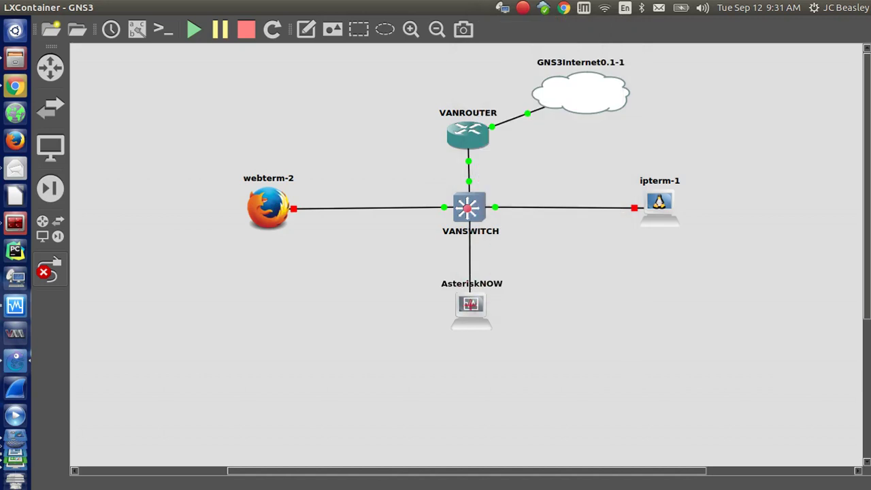
pyautogui.click(471, 306)
pyautogui.click(487, 313)
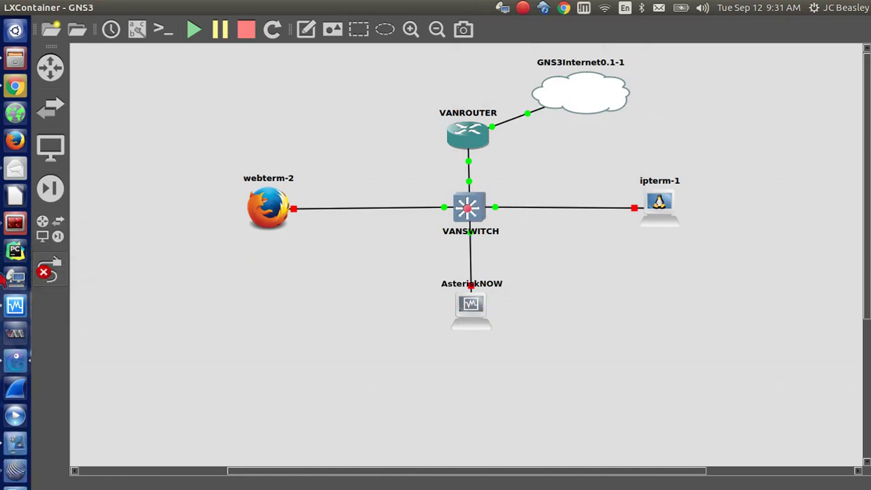
pyautogui.click(48, 271)
# Start AsteriskNOW and boot the chosen Full Install option.
pyautogui.rightClick(476, 304)
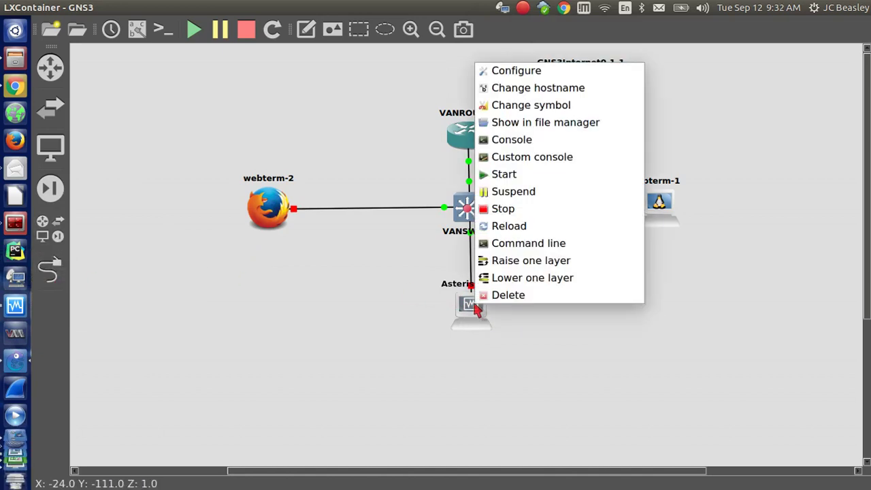
pyautogui.click(513, 174)
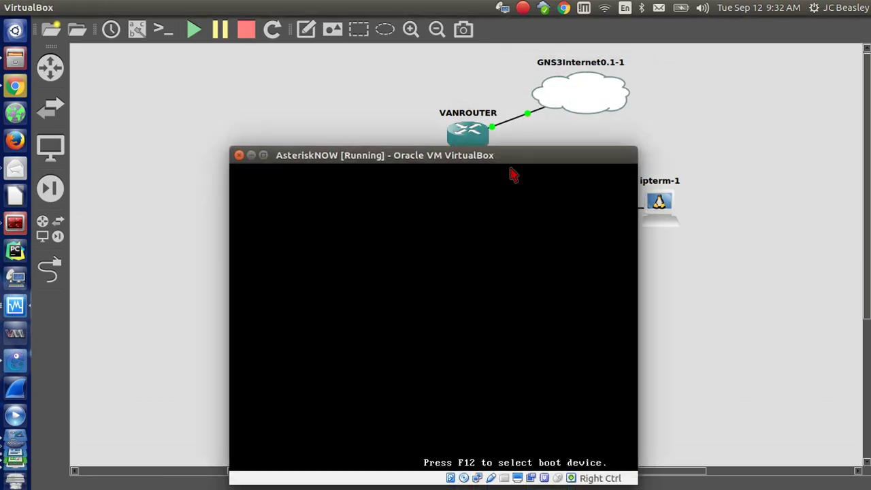
pyautogui.press('Down')
pyautogui.press('Up')
pyautogui.press('Down')
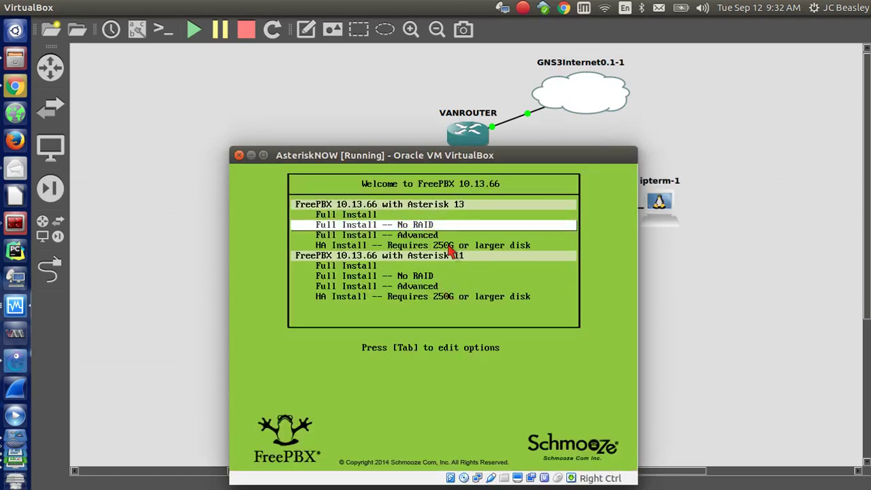
pyautogui.press('Return')
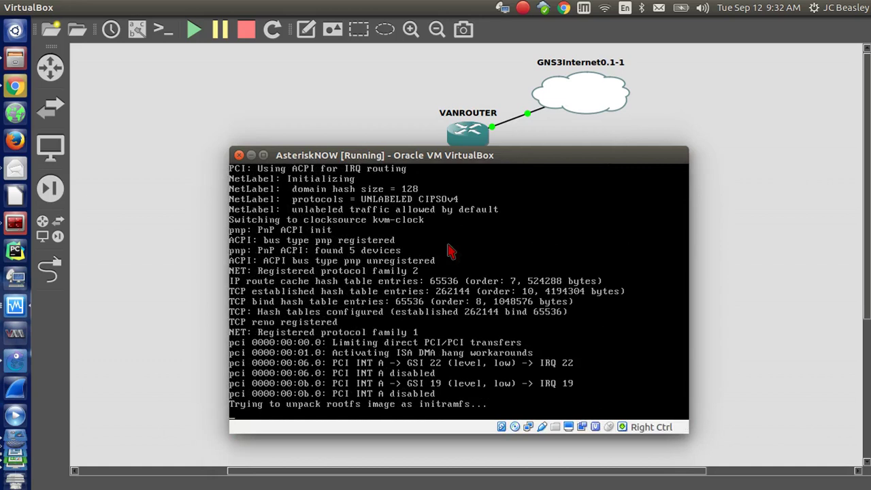
# Power off the AsteriskNOW VirtualBox machine, then stop and restart the node from GNS3.
pyautogui.click(239, 155)
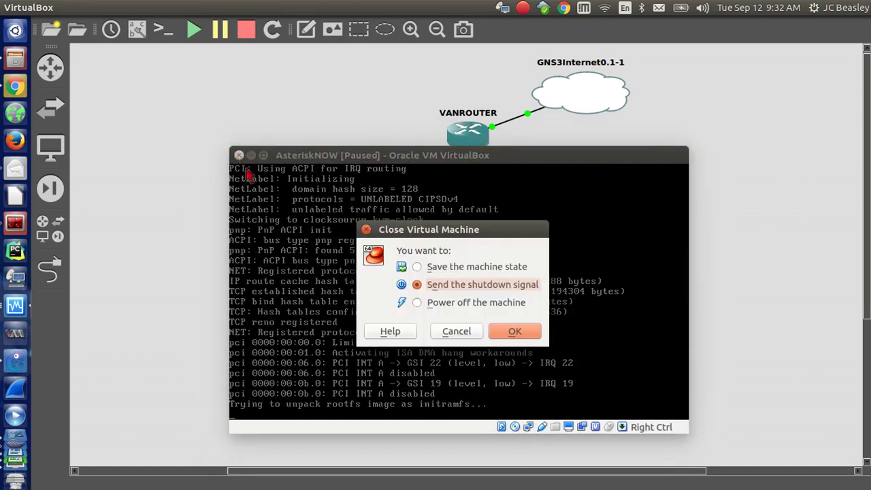
pyautogui.click(442, 302)
pyautogui.click(515, 332)
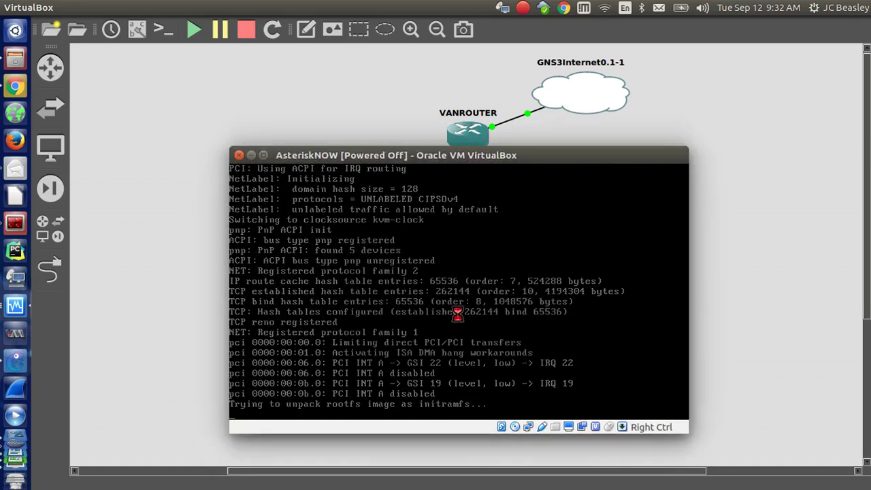
pyautogui.rightClick(468, 303)
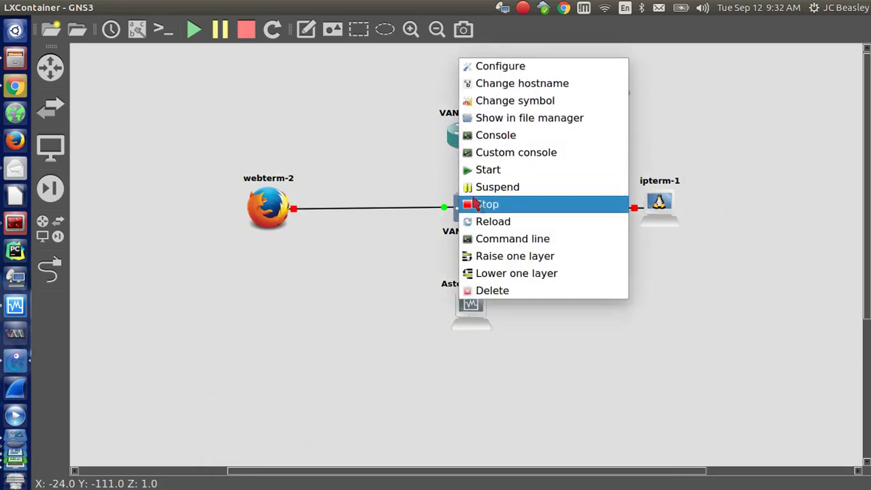
pyautogui.click(476, 204)
pyautogui.rightClick(471, 304)
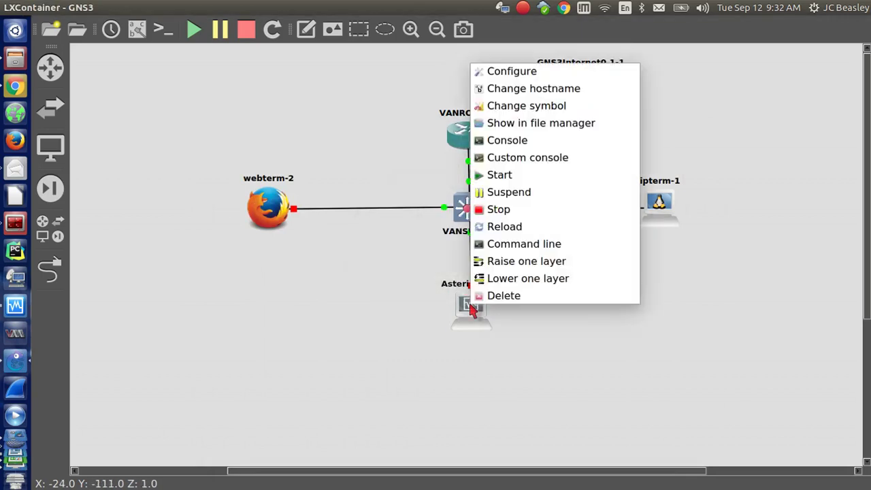
pyautogui.click(500, 180)
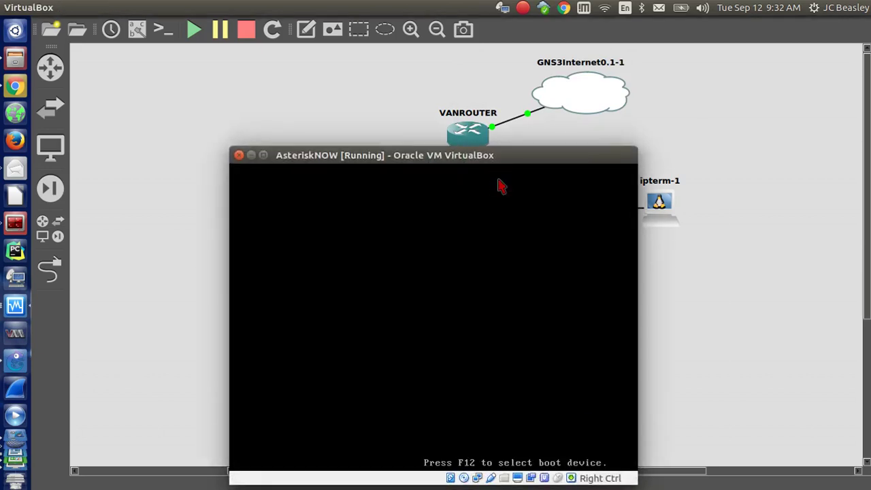
# Raise the console window and boot the Full Install -- No RAID option.
pyautogui.moveTo(483, 162); pyautogui.dragTo(475, 91)
pyautogui.press('Down')
pyautogui.press('Up')
pyautogui.press('Down')
pyautogui.press('Return')
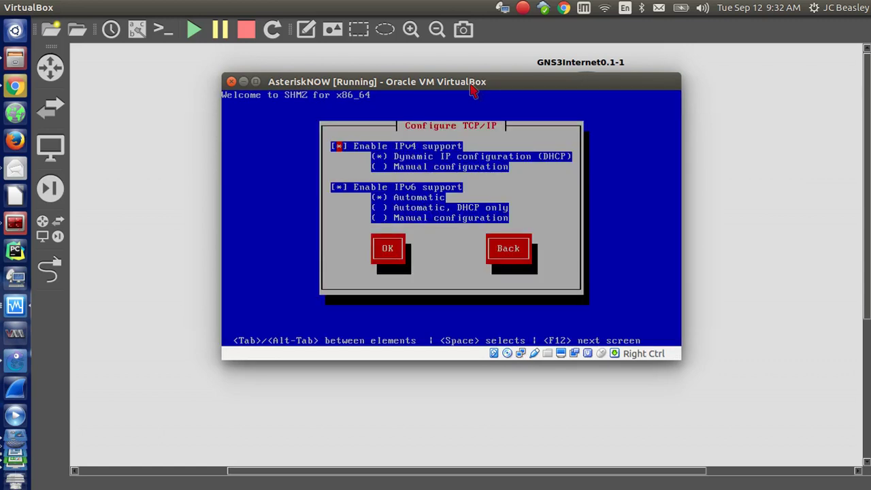
# Accept the default DHCP TCP/IP settings and move the installer console down and right.
pyautogui.press('Tab')
pyautogui.press('Tab')
pyautogui.press('Tab')
pyautogui.press('Tab')
pyautogui.press('Tab')
pyautogui.press('Tab')
pyautogui.press('Tab')
pyautogui.press('Return')
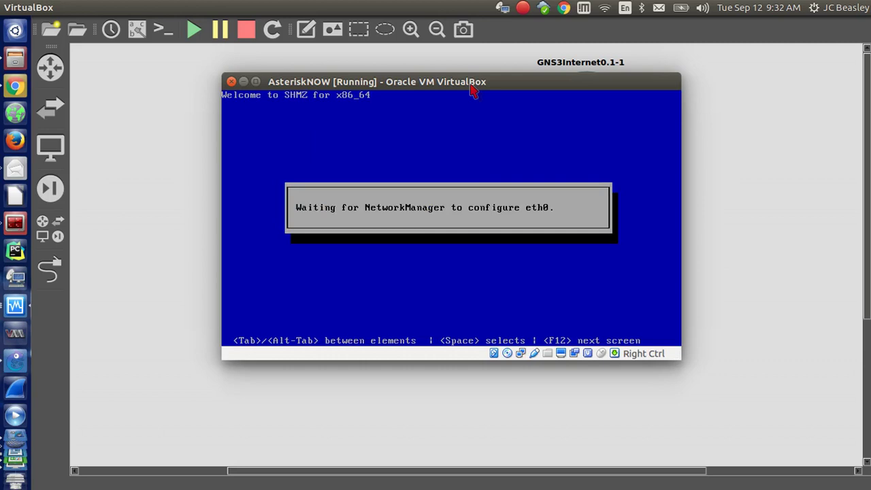
pyautogui.moveTo(477, 84); pyautogui.dragTo(759, 138)
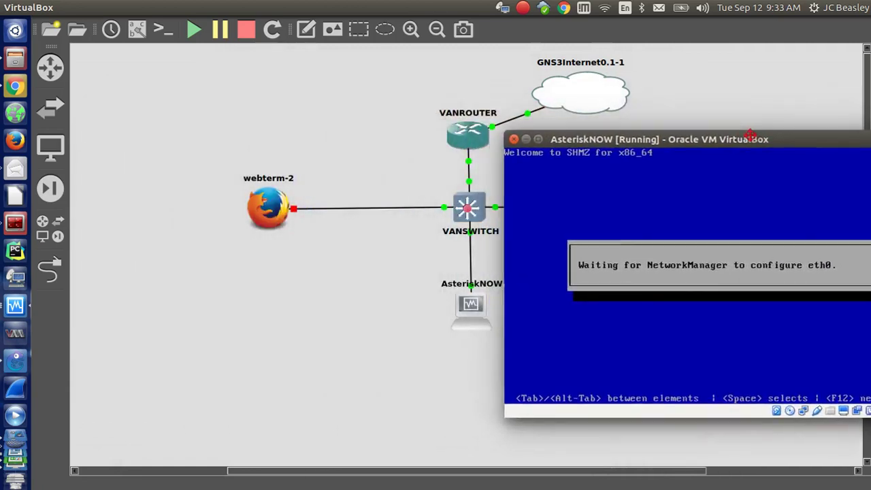
# Start webterm-2, then bring the AsteriskNOW console back in front, moved left and down.
pyautogui.rightClick(264, 213)
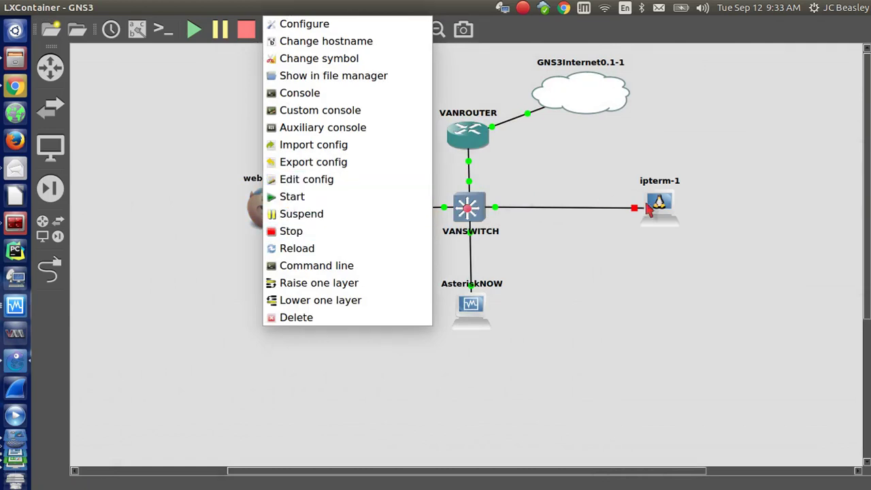
pyautogui.click(287, 197)
pyautogui.rightClick(271, 212)
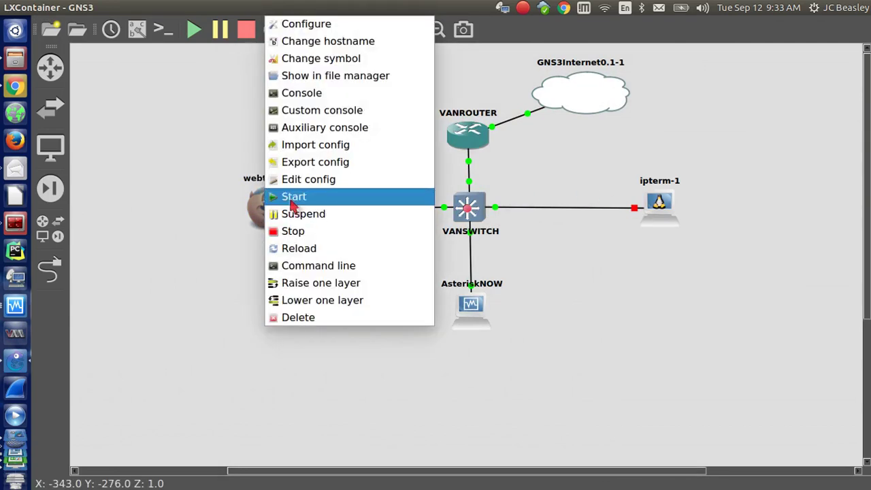
pyautogui.click(271, 199)
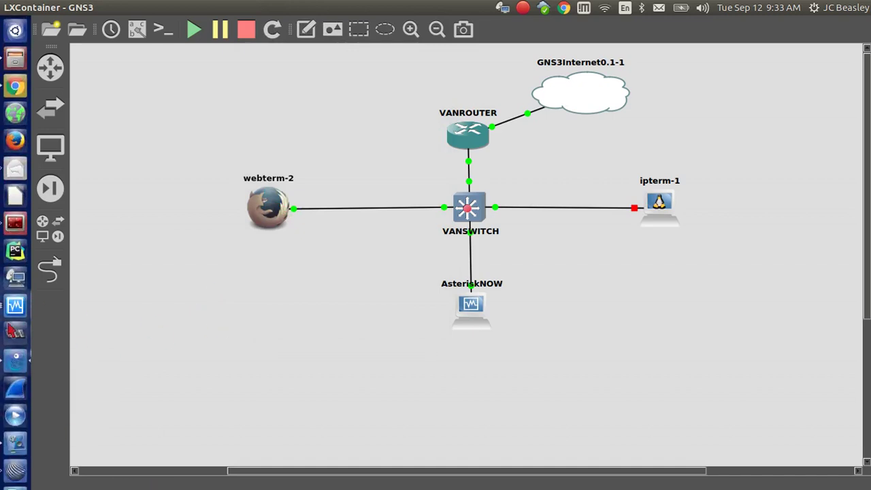
pyautogui.click(15, 308)
pyautogui.moveTo(709, 139); pyautogui.dragTo(446, 190)
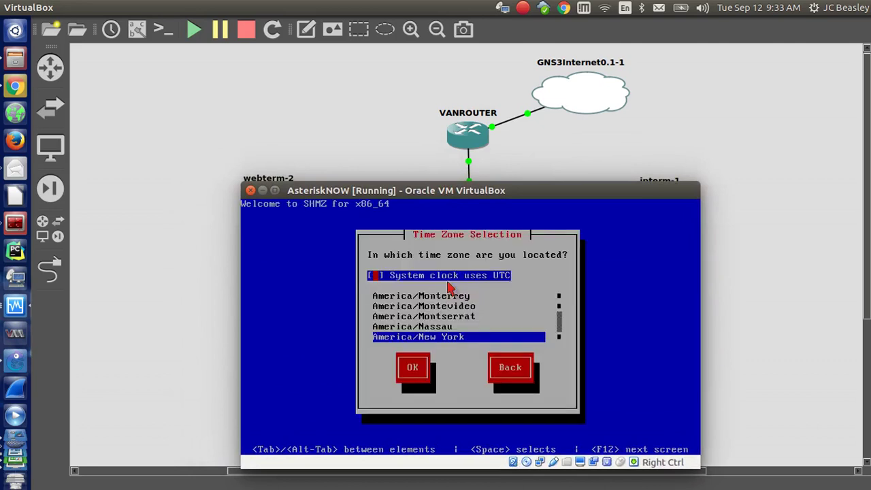
# Select America/Los Angeles in the Time Zone Selection list and confirm it.
pyautogui.press('Tab')
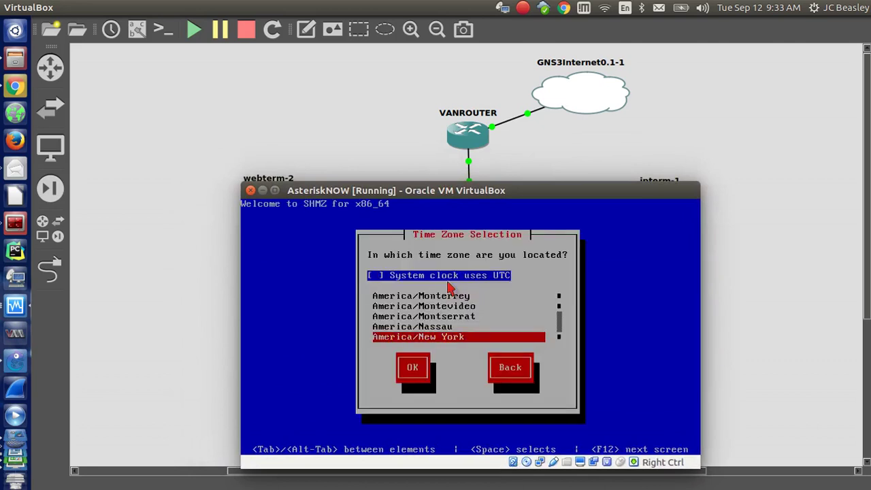
pyautogui.moveTo(469, 193); pyautogui.dragTo(465, 160)
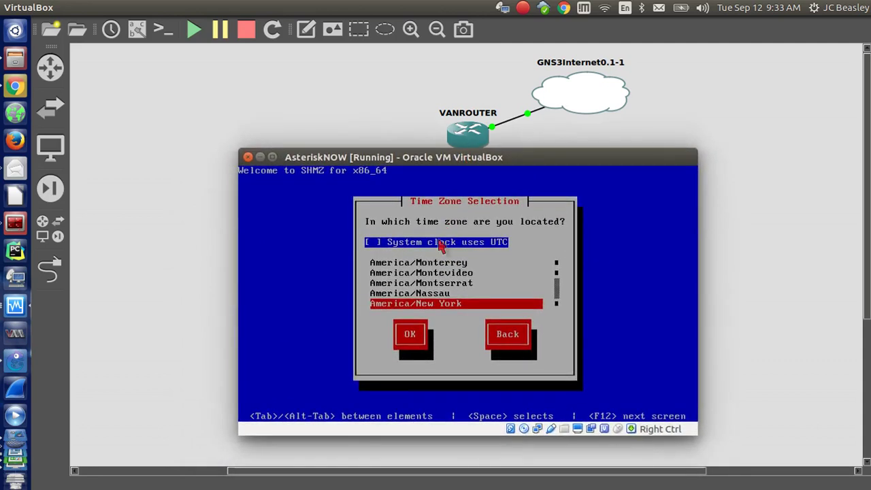
pyautogui.press('Down')
pyautogui.press('Down')
pyautogui.press('Down')
pyautogui.press('Down')
pyautogui.press('Down')
pyautogui.press('Down')
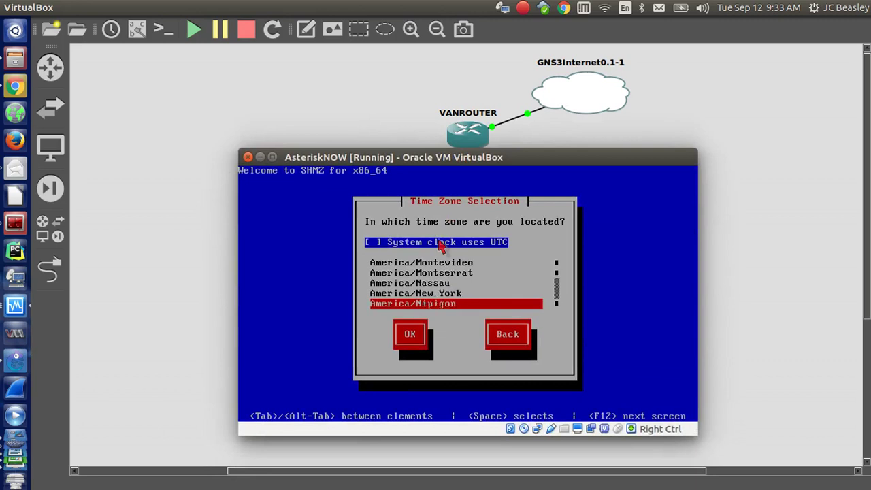
pyautogui.press('Down')
pyautogui.press('Down')
pyautogui.press('Down')
pyautogui.press('Down')
pyautogui.press('Down')
pyautogui.press('Down')
pyautogui.press('Down')
pyautogui.press('Down')
pyautogui.press('Down')
pyautogui.press('Down')
pyautogui.press('Down')
pyautogui.press('Down')
pyautogui.press('Down')
pyautogui.press('Down')
pyautogui.press('Down')
pyautogui.press('Down')
pyautogui.press('Down')
pyautogui.press('Down')
pyautogui.press('Down')
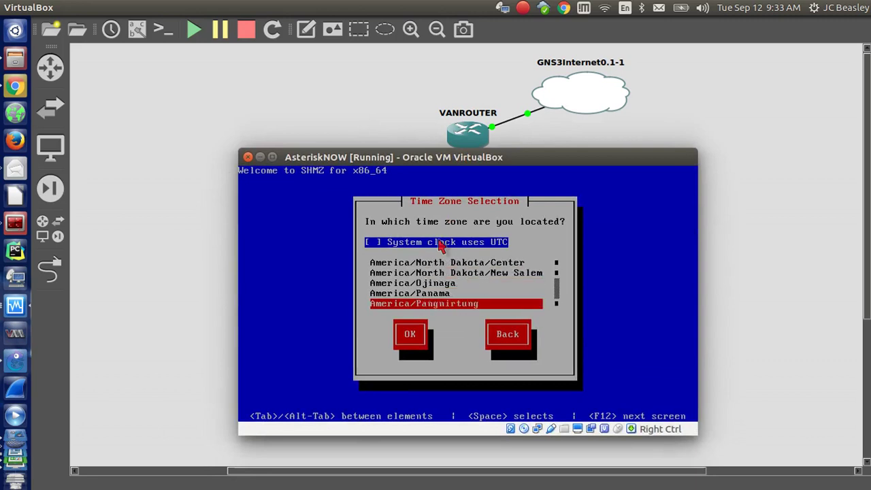
pyautogui.press('Down')
pyautogui.press('Down')
pyautogui.press('Down')
pyautogui.press('Down')
pyautogui.press('Down')
pyautogui.press('Down')
pyautogui.press('Down')
pyautogui.press('Down')
pyautogui.press('Down')
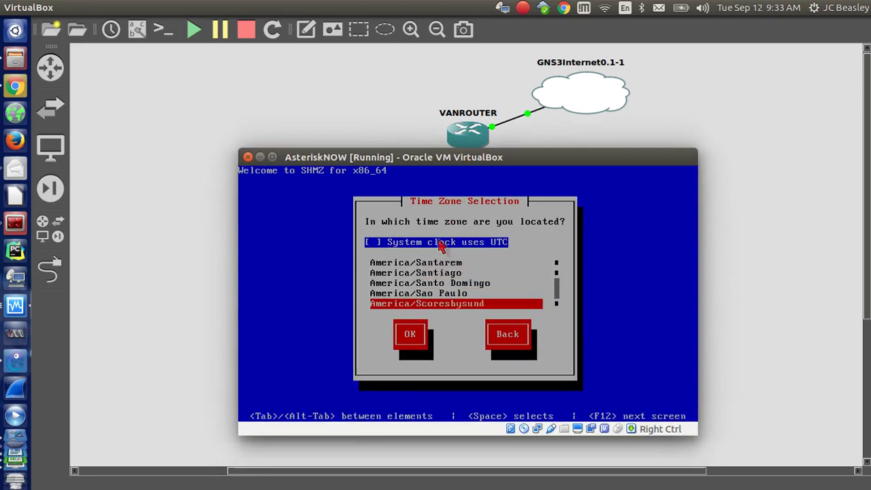
pyautogui.press('Down')
pyautogui.press('Down')
pyautogui.press('Down')
pyautogui.press('Down')
pyautogui.press('Down')
pyautogui.press('Down')
pyautogui.press('Down')
pyautogui.press('Down')
pyautogui.press('Down')
pyautogui.press('Down')
pyautogui.press('Down')
pyautogui.press('Down')
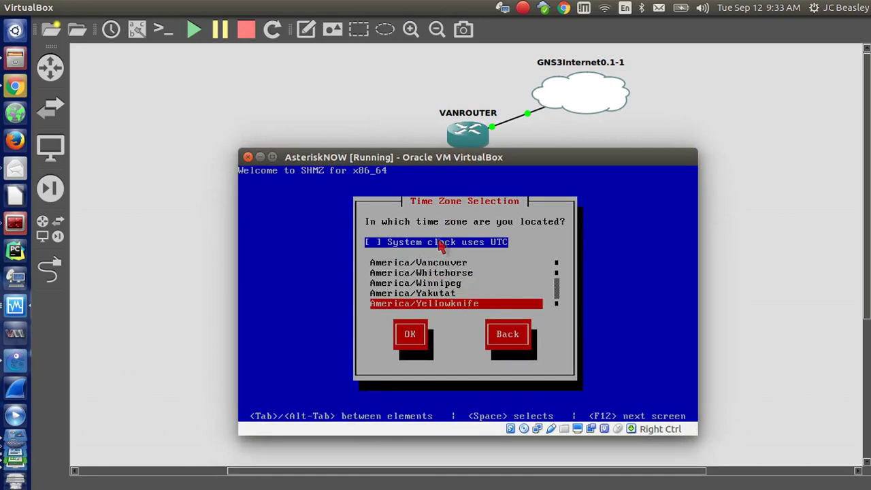
pyautogui.press('Up')
pyautogui.press('Up')
pyautogui.press('Up')
pyautogui.press('Up')
pyautogui.press('Up')
pyautogui.press('Up')
pyautogui.press('Up')
pyautogui.press('Up')
pyautogui.press('Up')
pyautogui.press('Up')
pyautogui.press('Up')
pyautogui.press('Up')
pyautogui.press('Up')
pyautogui.press('Up')
pyautogui.press('Up')
pyautogui.press('Up')
pyautogui.press('Up')
pyautogui.press('Up')
pyautogui.press('Up')
pyautogui.press('Up')
pyautogui.press('Up')
pyautogui.press('Up')
pyautogui.press('Up')
pyautogui.press('Up')
pyautogui.press('Up')
pyautogui.press('Up')
pyautogui.press('Up')
pyautogui.press('Up')
pyautogui.press('Up')
pyautogui.press('Up')
pyautogui.press('Up')
pyautogui.press('Up')
pyautogui.press('Up')
pyautogui.press('Up')
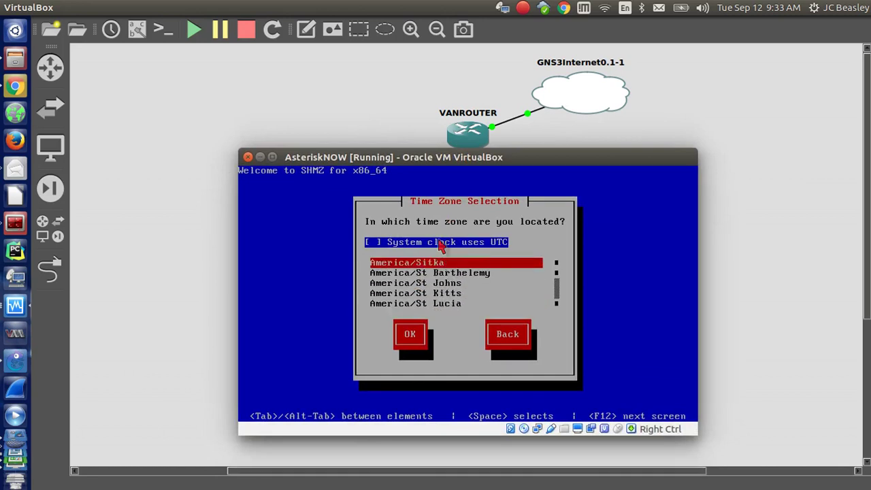
pyautogui.press('Up')
pyautogui.press('Up')
pyautogui.press('Up')
pyautogui.press('Up')
pyautogui.press('Up')
pyautogui.press('Up')
pyautogui.press('Up')
pyautogui.press('Up')
pyautogui.press('Up')
pyautogui.press('Up')
pyautogui.press('Up')
pyautogui.press('Up')
pyautogui.press('Up')
pyautogui.press('Up')
pyautogui.press('Up')
pyautogui.press('Up')
pyautogui.press('Up')
pyautogui.press('Up')
pyautogui.press('Up')
pyautogui.press('Up')
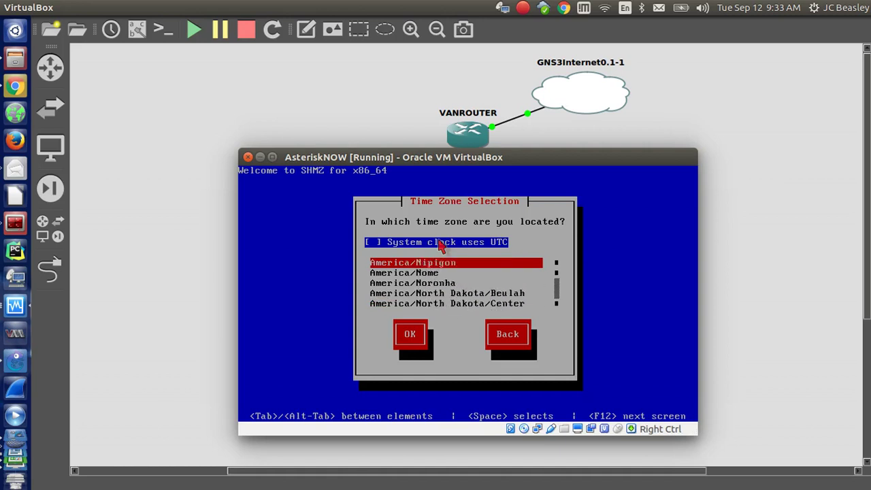
pyautogui.press('Up')
pyautogui.press('Up')
pyautogui.press('Up')
pyautogui.press('Up')
pyautogui.press('Up')
pyautogui.press('Up')
pyautogui.press('Up')
pyautogui.press('Up')
pyautogui.press('Up')
pyautogui.press('Up')
pyautogui.press('Up')
pyautogui.press('Up')
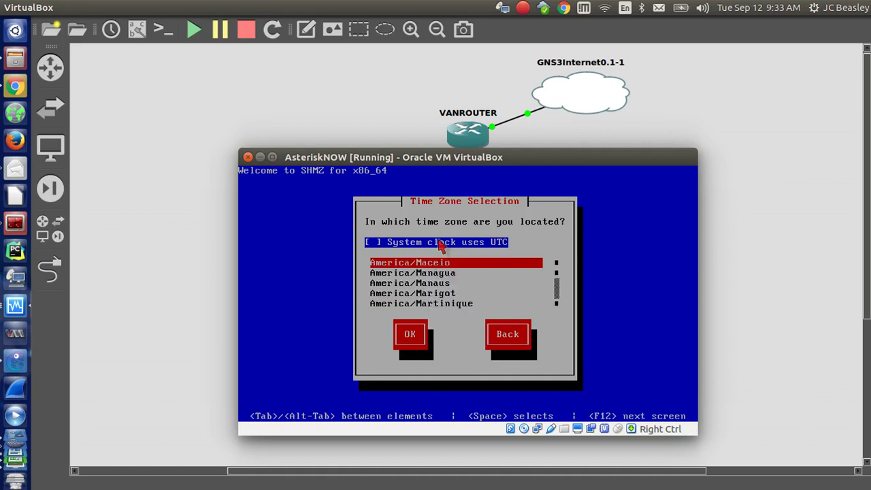
pyautogui.press('Down')
pyautogui.press('Down')
pyautogui.press('Down')
pyautogui.press('Down')
pyautogui.press('Down')
pyautogui.press('Down')
pyautogui.press('Down')
pyautogui.press('Down')
pyautogui.press('Down')
pyautogui.press('Down')
pyautogui.press('Up')
pyautogui.press('Up')
pyautogui.press('Up')
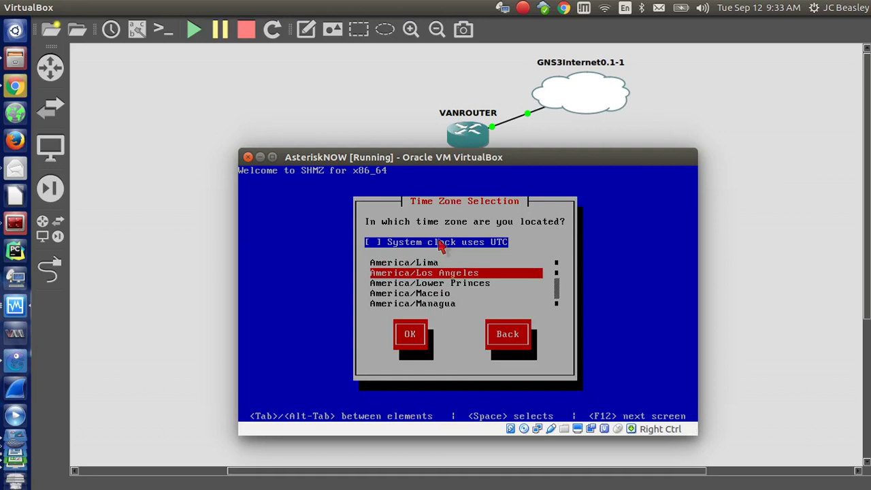
pyautogui.press('Tab')
pyautogui.press('Return')
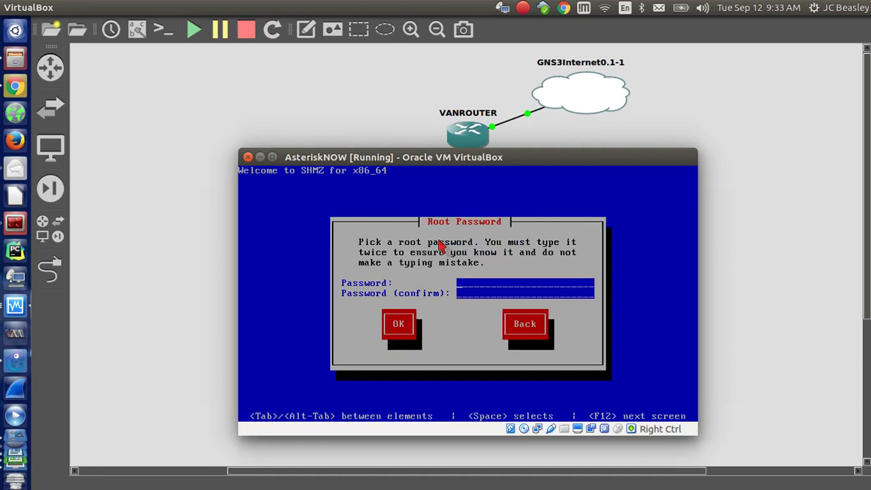
# Enter the root password in both fields and confirm it.
pyautogui.write('*************')
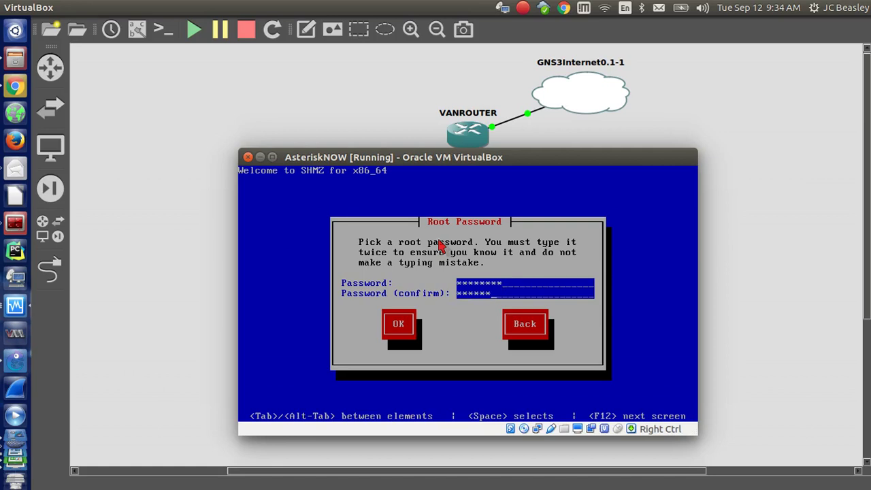
pyautogui.press('Tab')
pyautogui.press('Return')
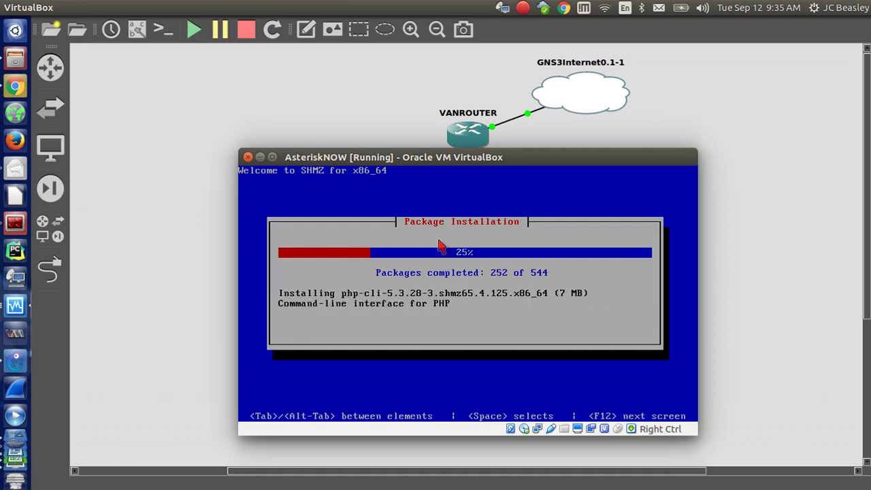
# Reposition the console window while package installation advances to 438 of 544.
pyautogui.moveTo(455, 157); pyautogui.dragTo(295, 66)
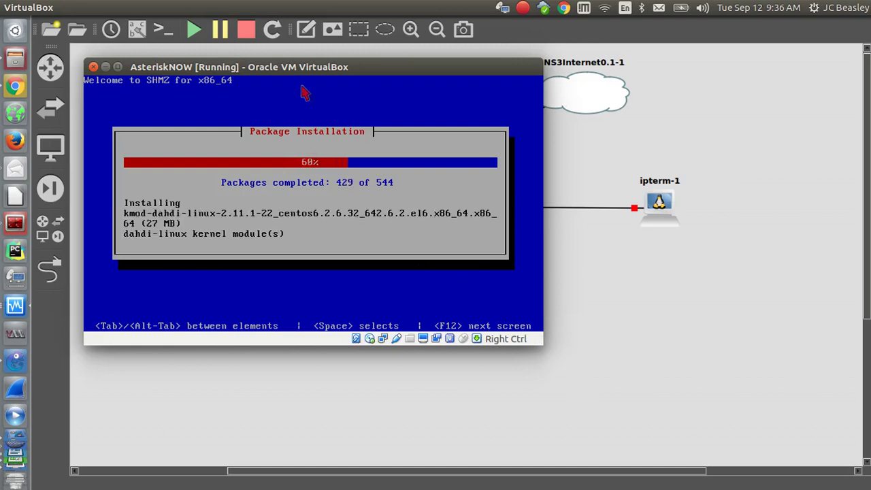
pyautogui.moveTo(306, 67)
pyautogui.mouseDown()
pyautogui.moveTo(400, 89)
pyautogui.moveTo(421, 105)
pyautogui.moveTo(414, 95)
pyautogui.moveTo(290, 88)
pyautogui.moveTo(296, 81)
pyautogui.mouseUp()
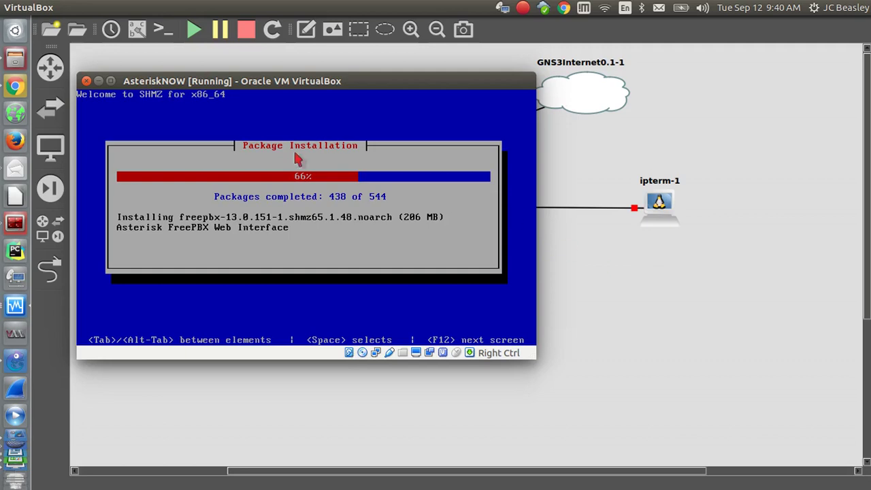
# Shift the AsteriskNOW console right, then down-right, uncovering webterm-2 and VANROUTER.
pyautogui.moveTo(304, 75); pyautogui.dragTo(389, 71)
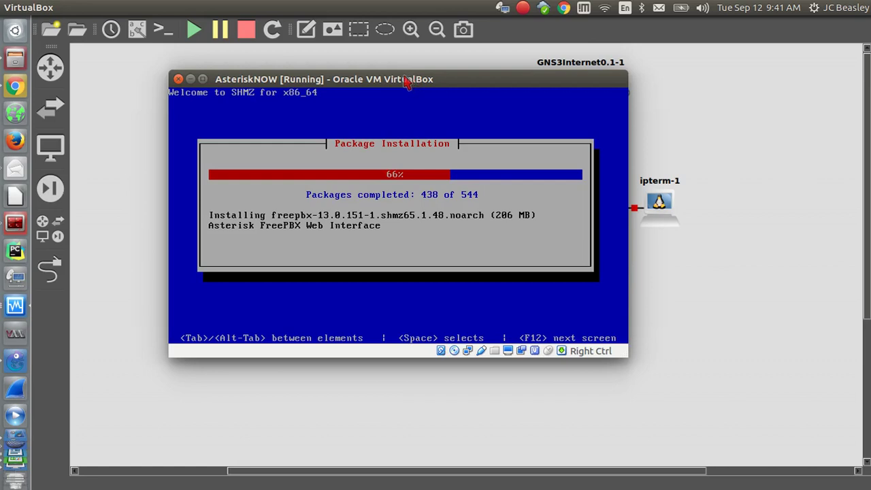
pyautogui.moveTo(405, 80); pyautogui.dragTo(549, 150)
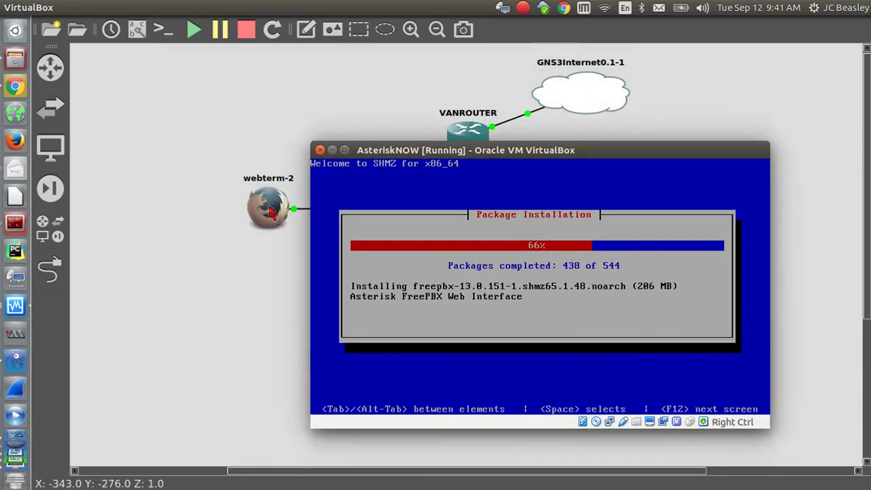
# Stop webterm-2 from its context menu, leaving its VANSWITCH link inactive.
pyautogui.rightClick(271, 212)
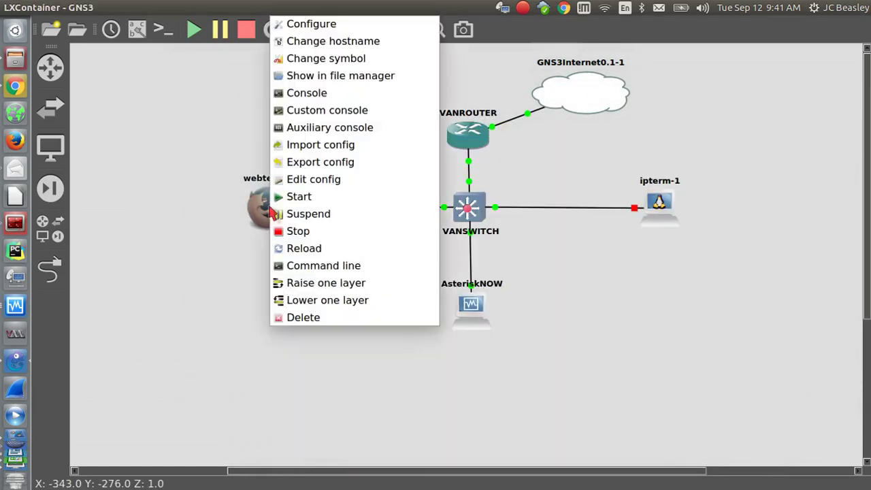
pyautogui.click(297, 232)
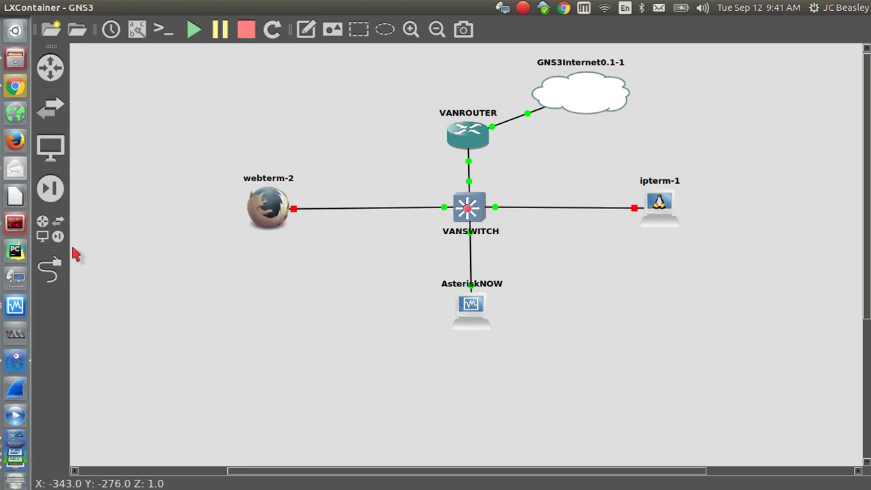
pyautogui.moveTo(5, 463)
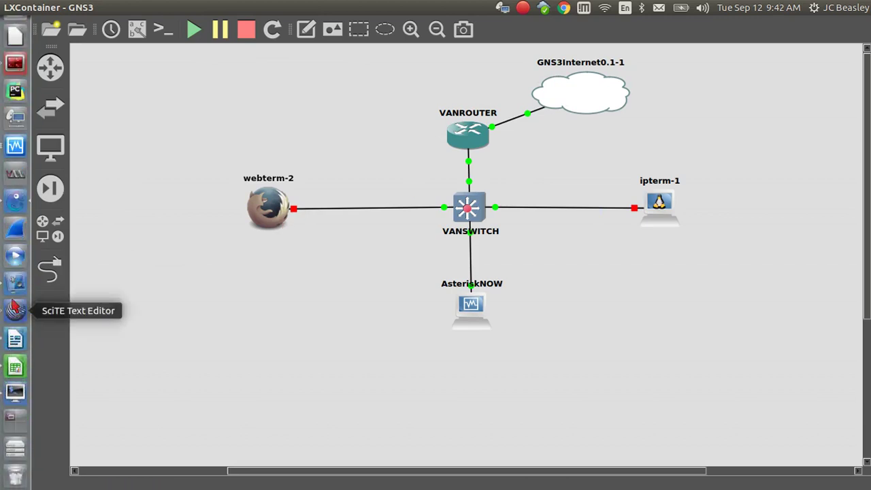
# Bring the AsteriskNOW installer console forward and move it up and right while 544 packages install.
pyautogui.click(15, 317)
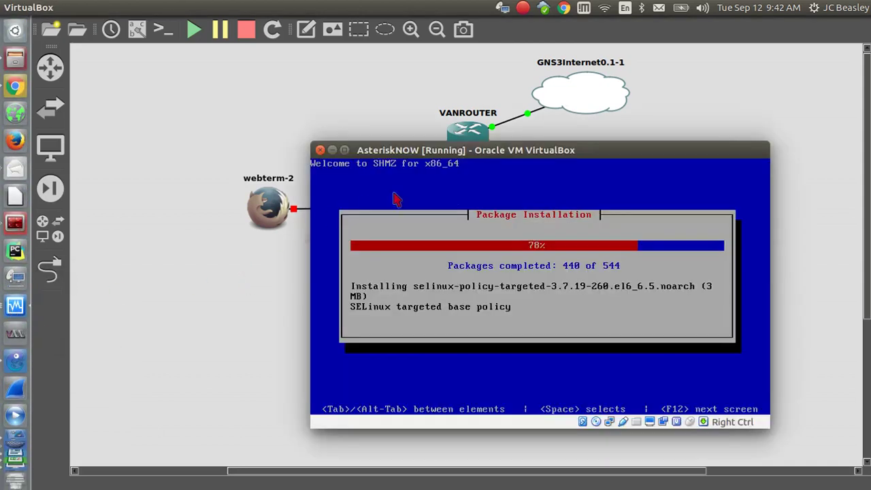
pyautogui.moveTo(549, 151); pyautogui.dragTo(315, 184)
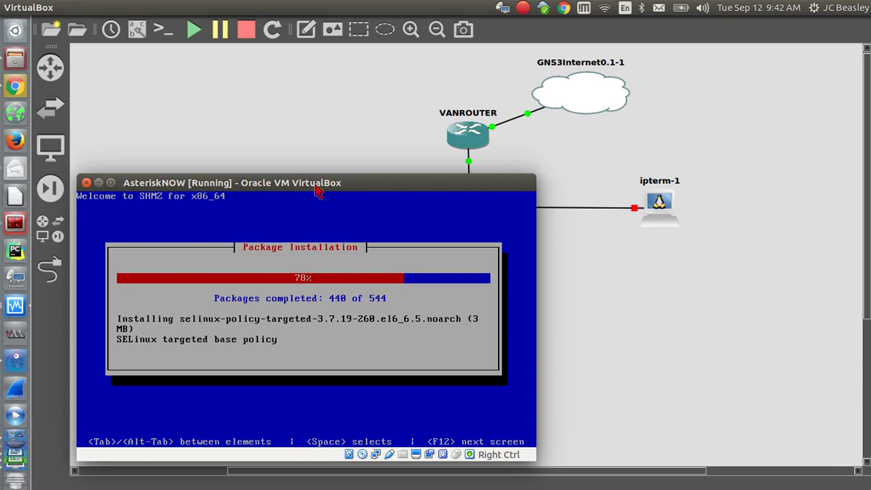
pyautogui.moveTo(277, 181); pyautogui.dragTo(279, 184)
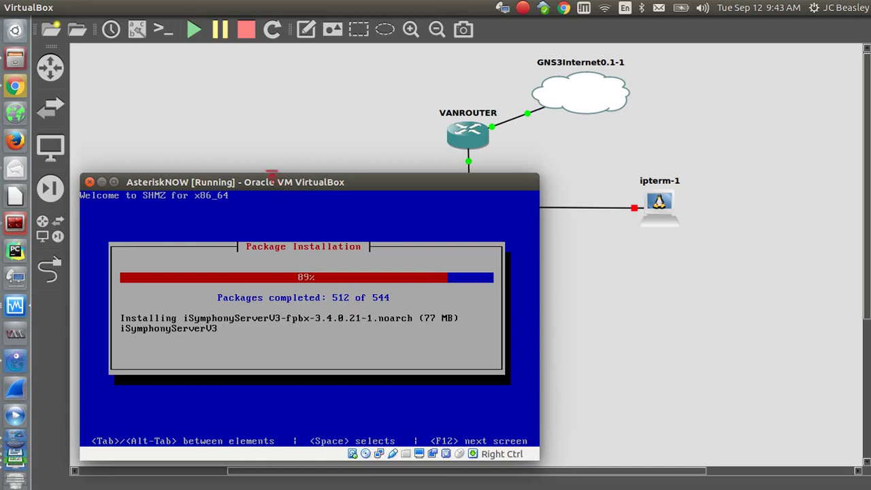
pyautogui.moveTo(251, 181); pyautogui.dragTo(288, 129)
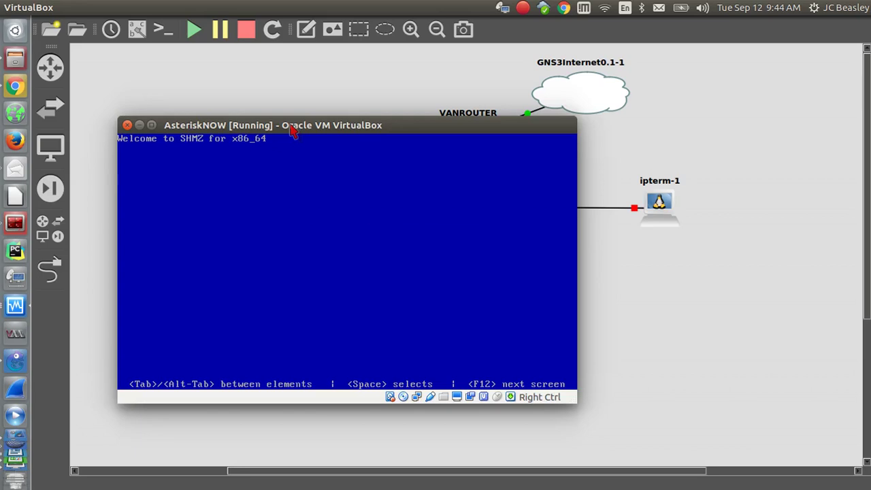
# Shift the console window around, stop the GRUB countdown and boot the SHMZ 6 entry.
pyautogui.moveTo(294, 131); pyautogui.dragTo(530, 140)
pyautogui.moveTo(549, 158); pyautogui.dragTo(574, 181)
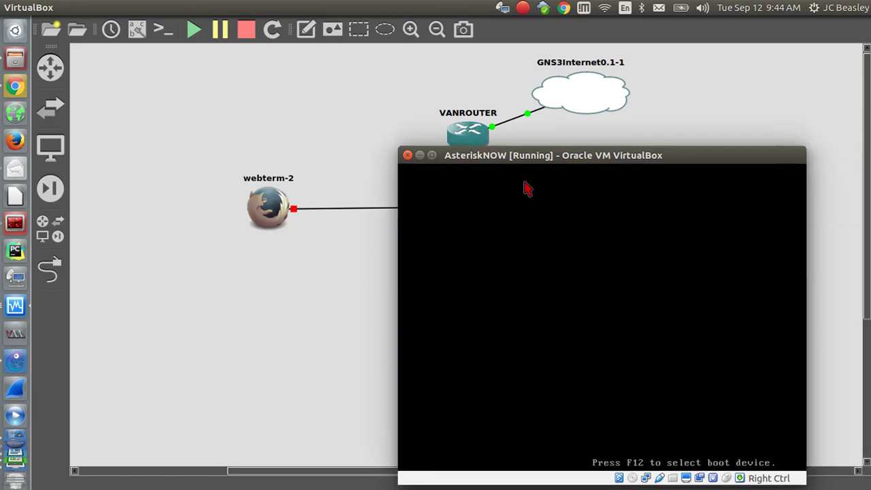
pyautogui.moveTo(531, 157); pyautogui.dragTo(477, 103)
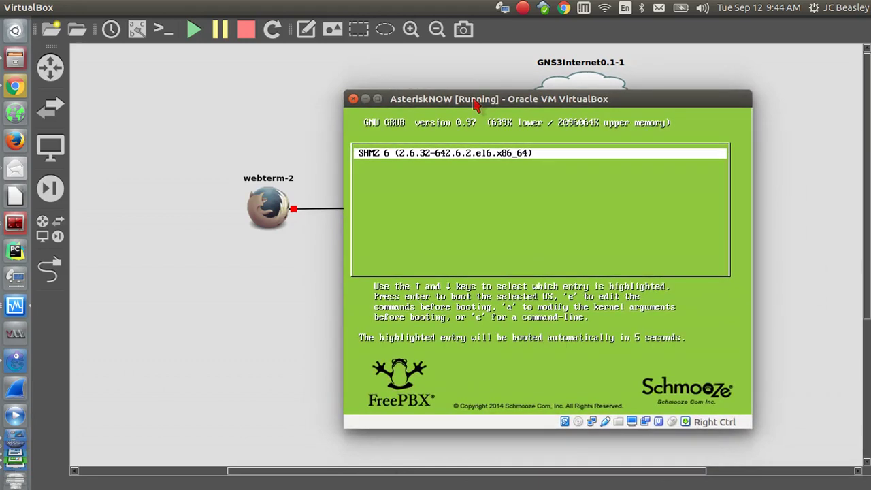
pyautogui.press('Down')
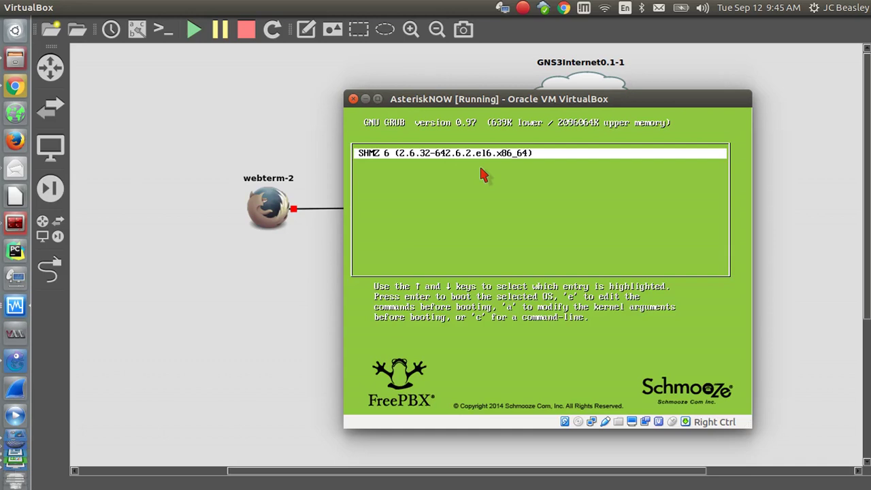
pyautogui.press('Return')
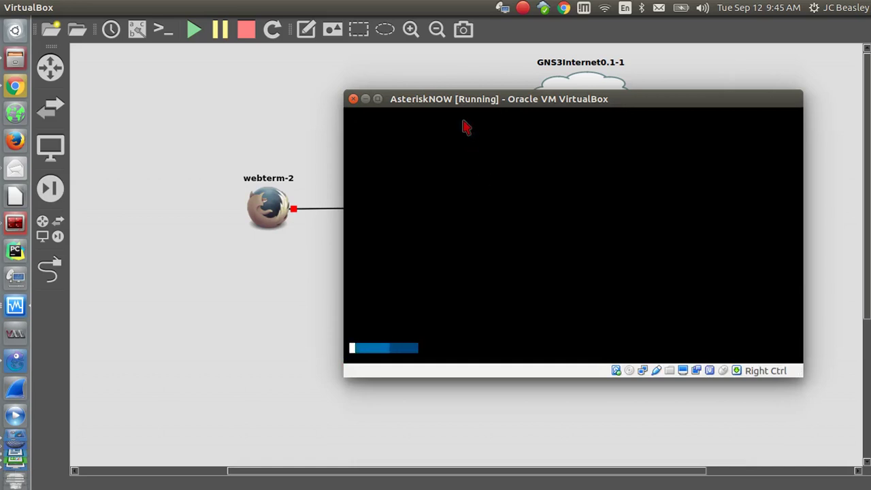
# Drag the booting AsteriskNOW console toward the lower right, off the webterm-2 and VANROUTER nodes.
pyautogui.moveTo(479, 106); pyautogui.dragTo(391, 132)
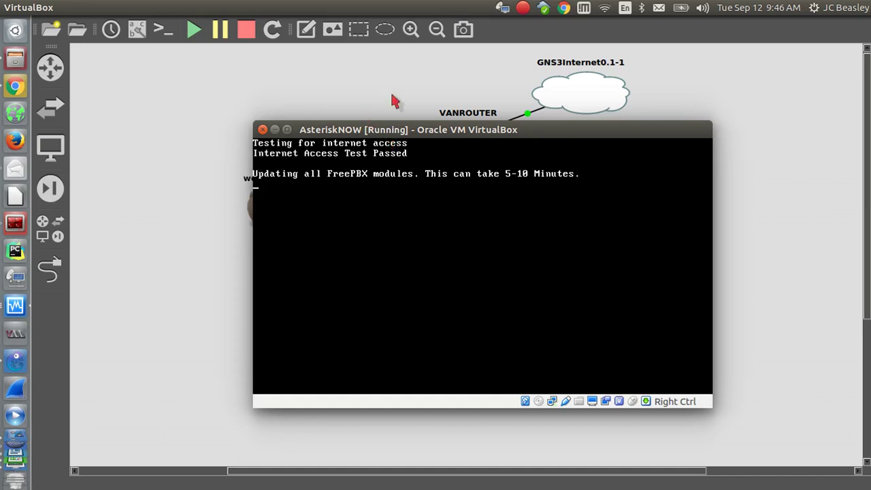
pyautogui.moveTo(442, 132); pyautogui.dragTo(574, 182)
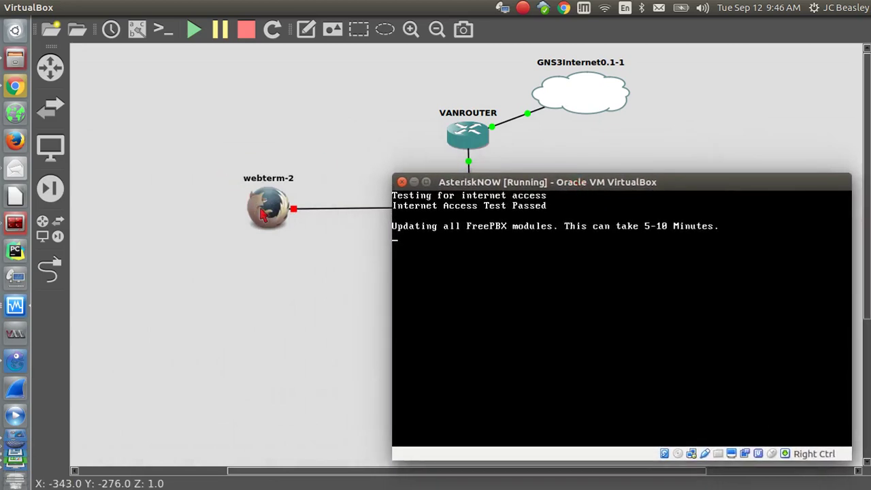
# Start the webterm-2 node from its right-click menu in the GNS3 topology.
pyautogui.click(268, 215)
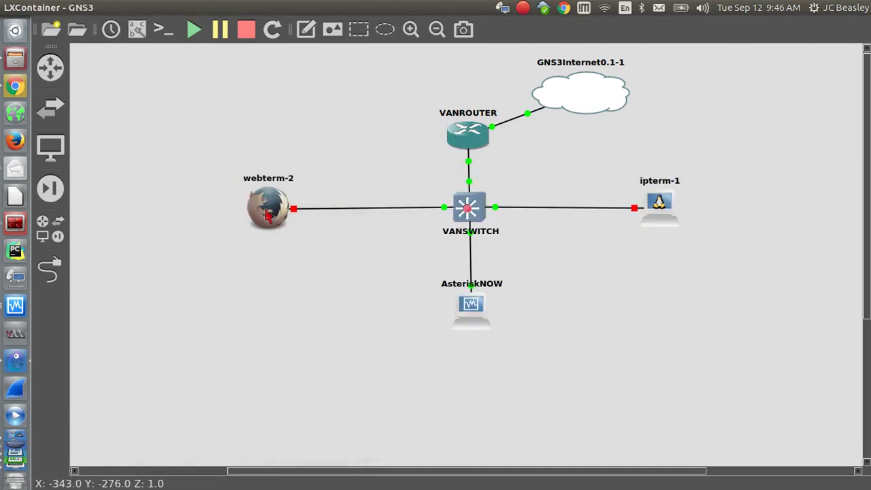
pyautogui.rightClick(268, 216)
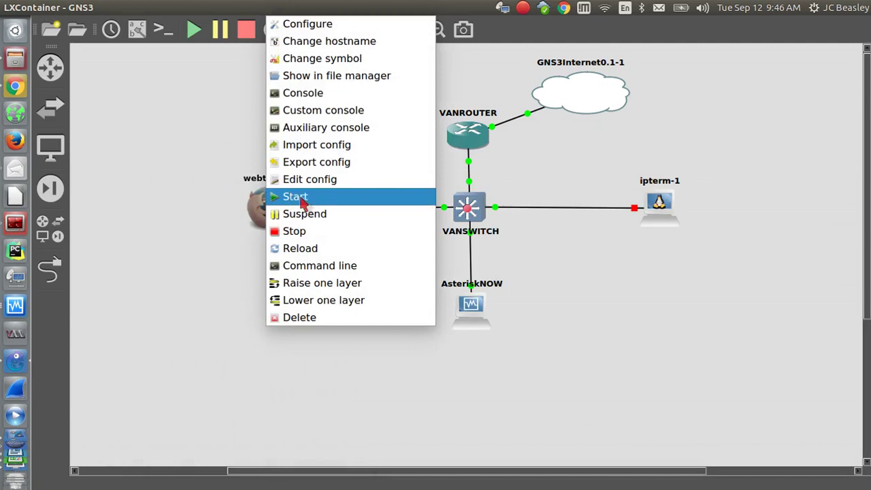
pyautogui.click(301, 198)
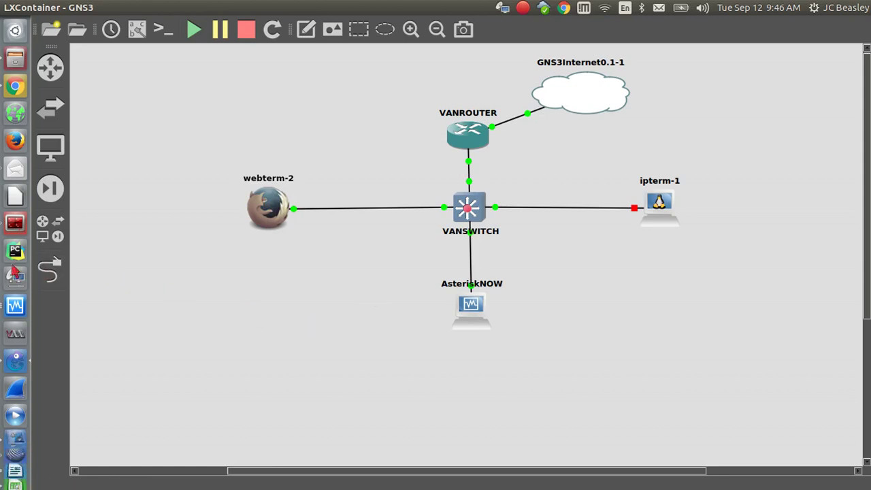
# Glance at the AsteriskNOW console, select and deselect all six nodes, then bring Chrome forward.
pyautogui.click(14, 300)
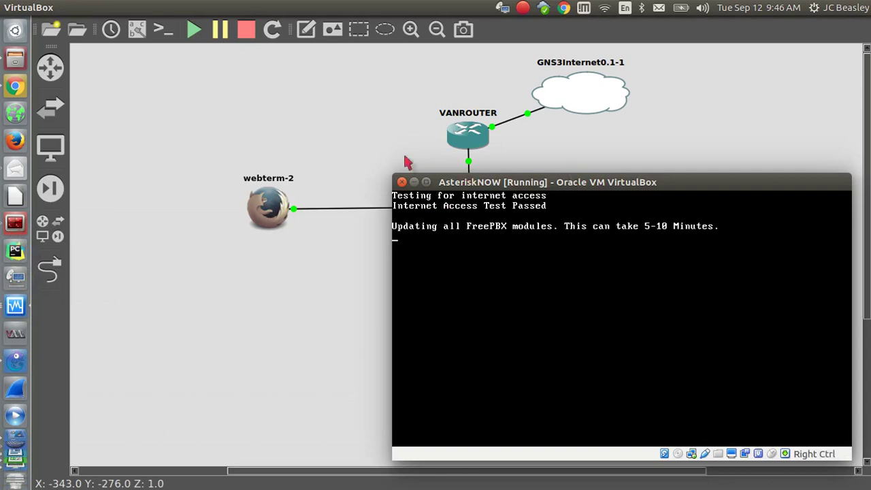
pyautogui.click(380, 147)
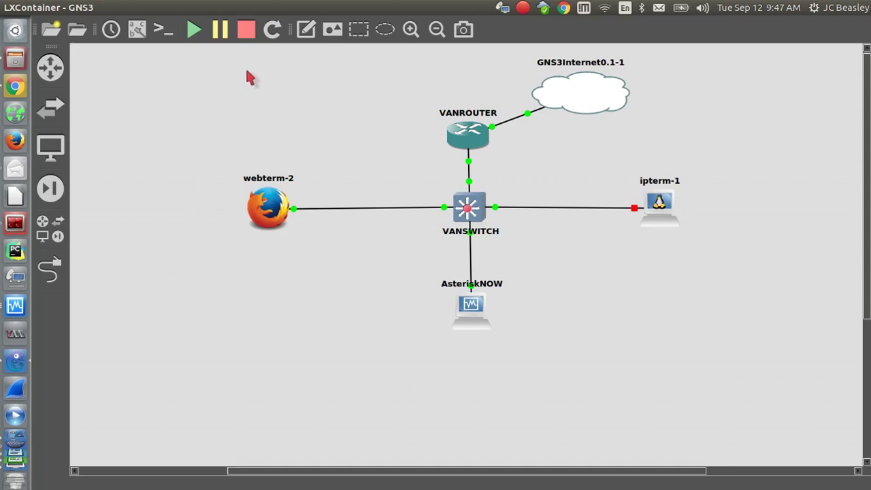
pyautogui.moveTo(174, 59); pyautogui.dragTo(791, 391)
pyautogui.click(680, 375)
pyautogui.moveTo(160, 48); pyautogui.dragTo(794, 394)
pyautogui.click(208, 279)
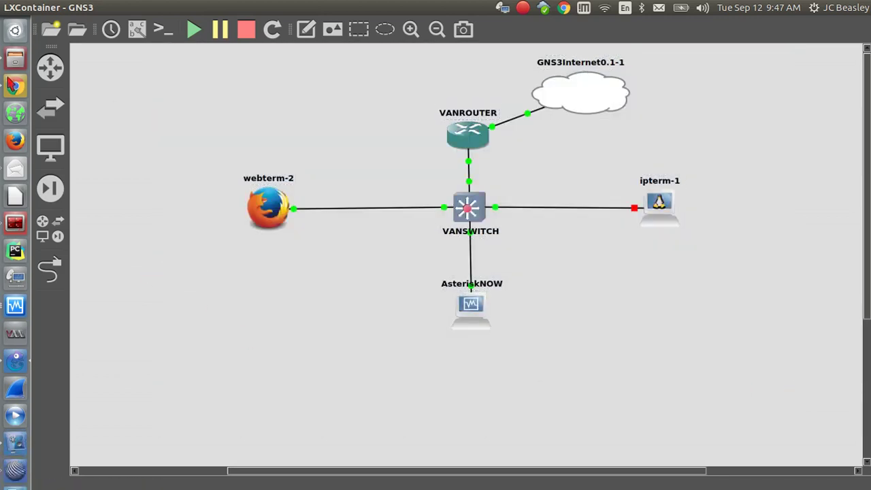
pyautogui.click(14, 84)
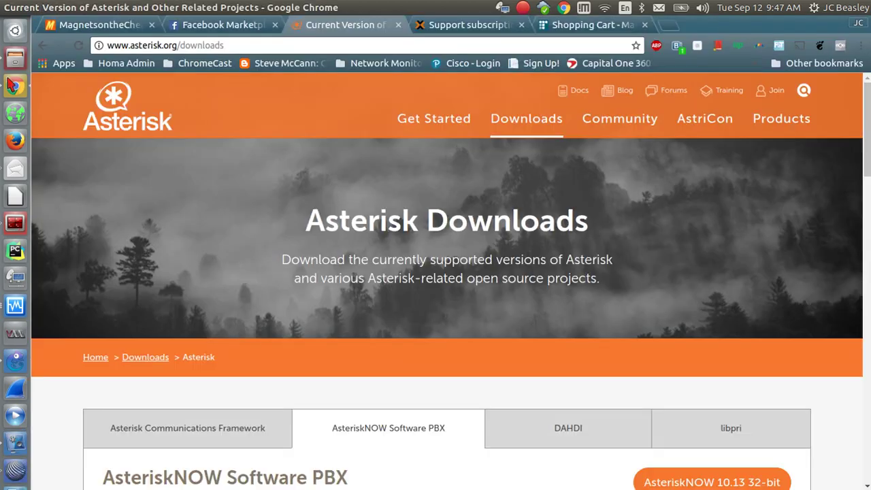
# Load gns3 in the Proxmox pricing tab's address bar, then return to the GNS3 topology.
pyautogui.click(453, 27)
pyautogui.click(408, 46)
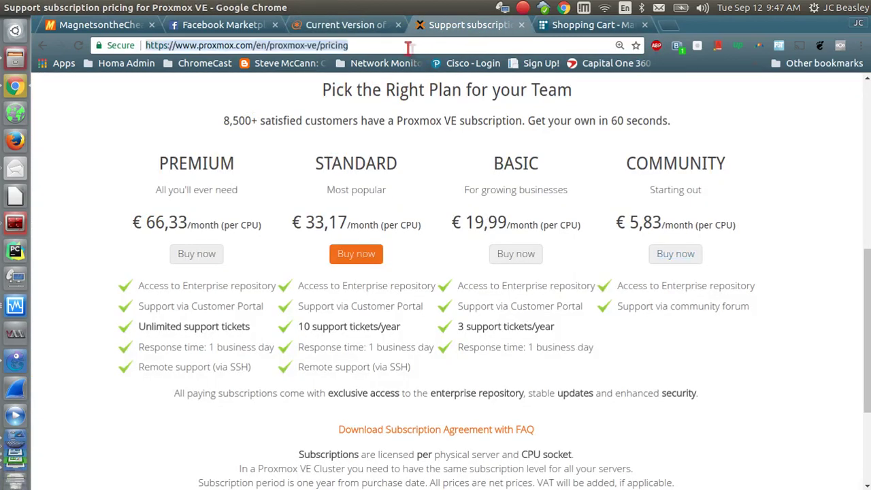
pyautogui.press('End')
pyautogui.write('gns')
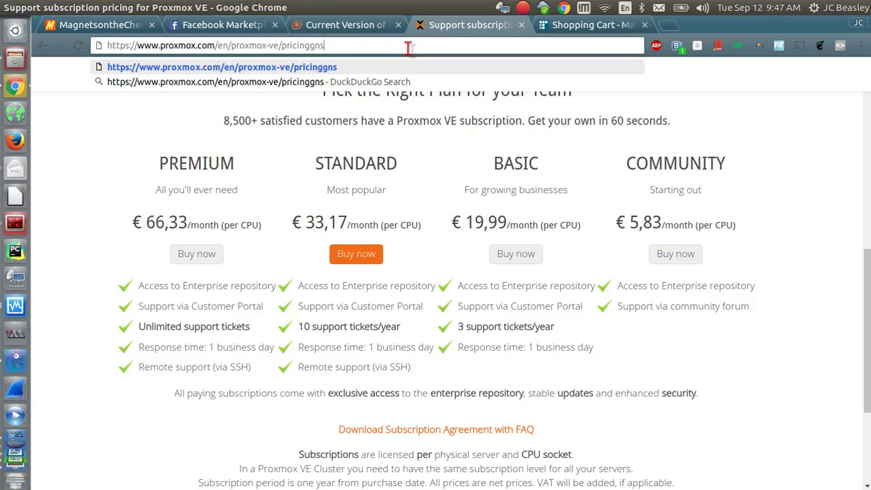
pyautogui.hotkey('ctrl', 'shift', 'Left')
pyautogui.hotkey('shift', 'Home')
pyautogui.write('gn')
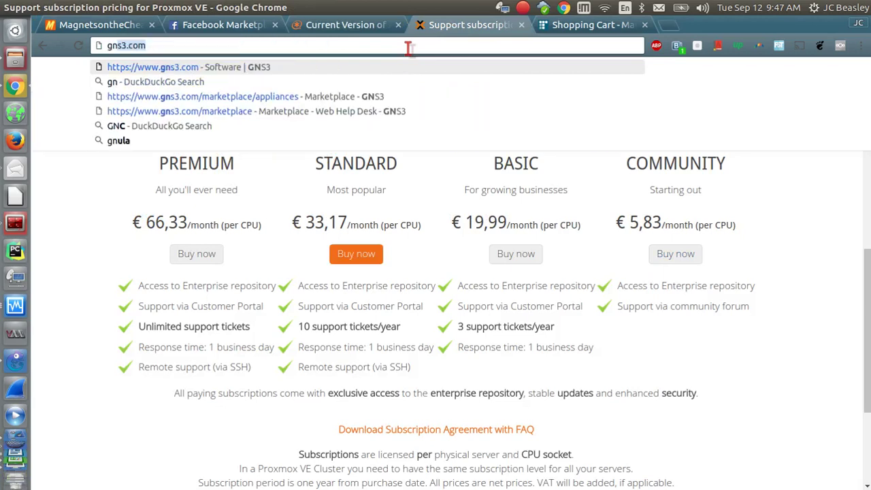
pyautogui.write('s3')
pyautogui.press('Return')
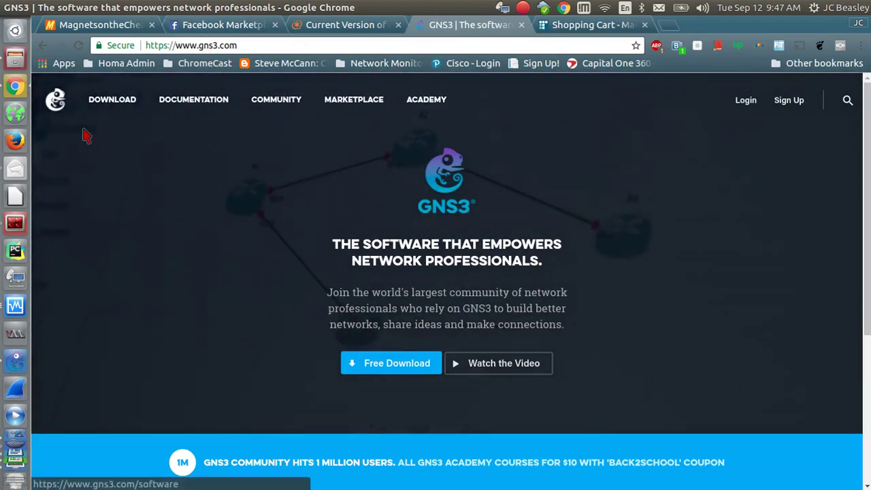
pyautogui.moveTo(14, 477)
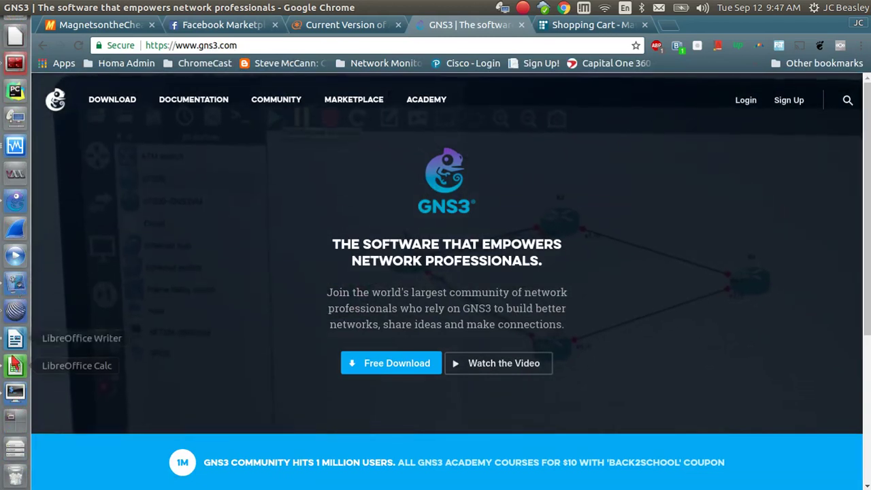
pyautogui.click(15, 207)
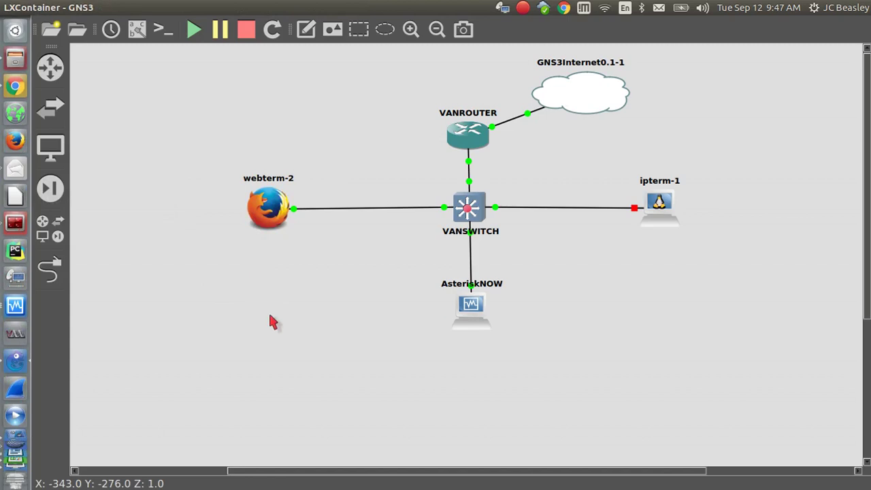
# Browse the Routers, Switches and End Devices lists, close the panel, and bring the AsteriskNOW console forward.
pyautogui.click(57, 80)
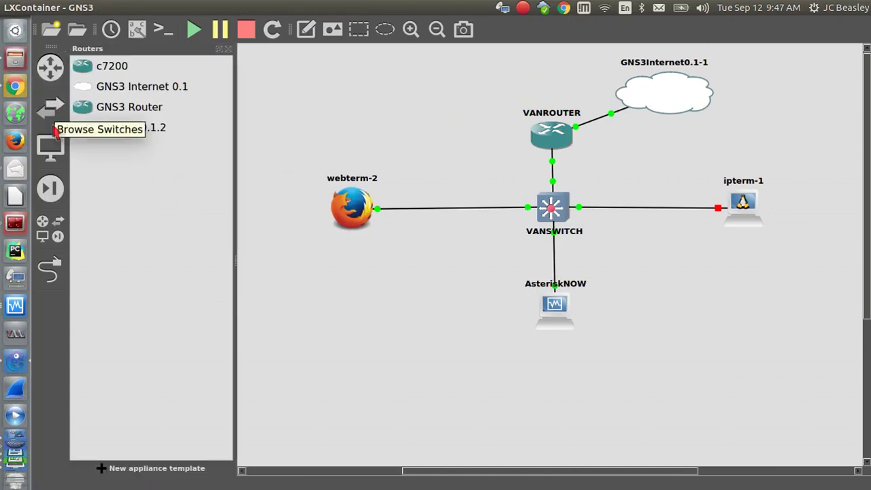
pyautogui.click(53, 114)
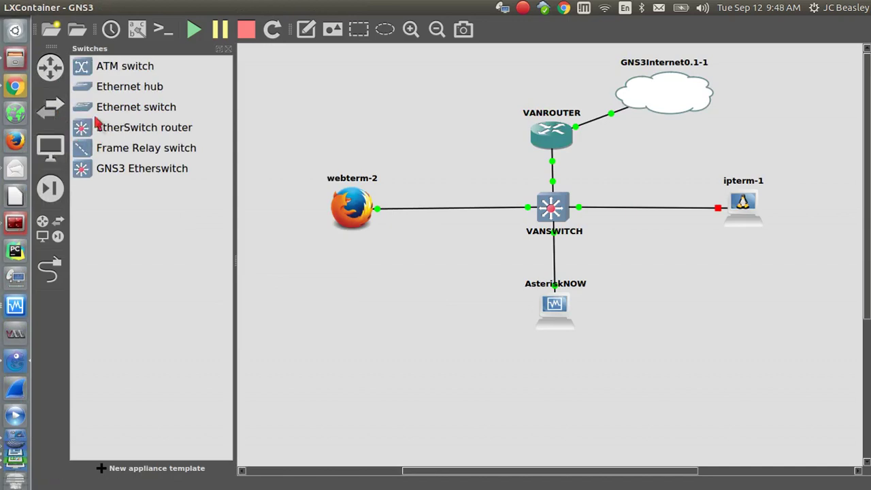
pyautogui.click(58, 154)
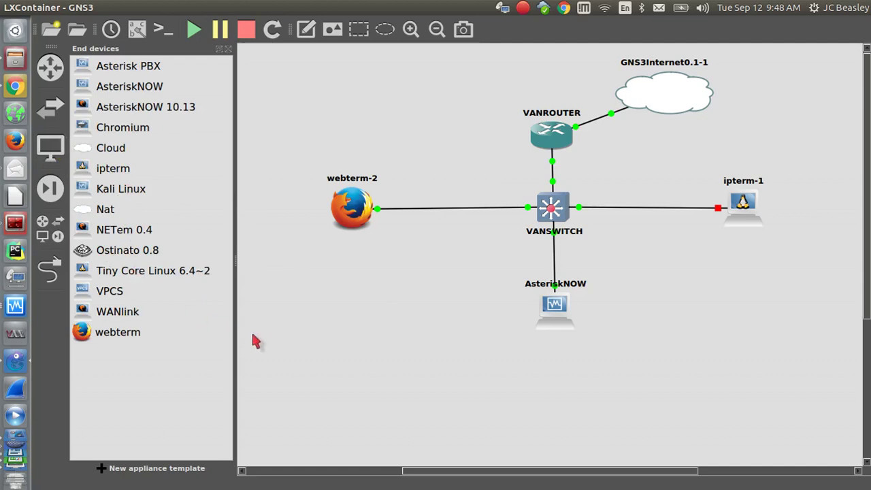
pyautogui.click(228, 50)
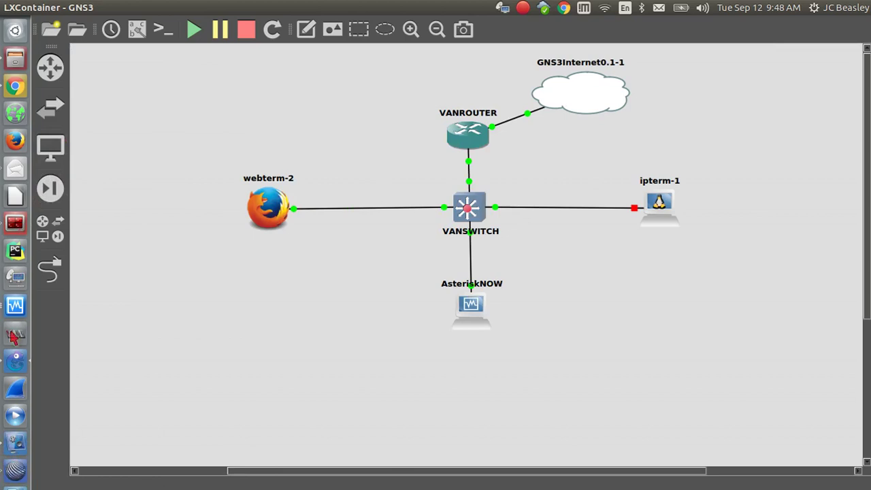
pyautogui.click(13, 312)
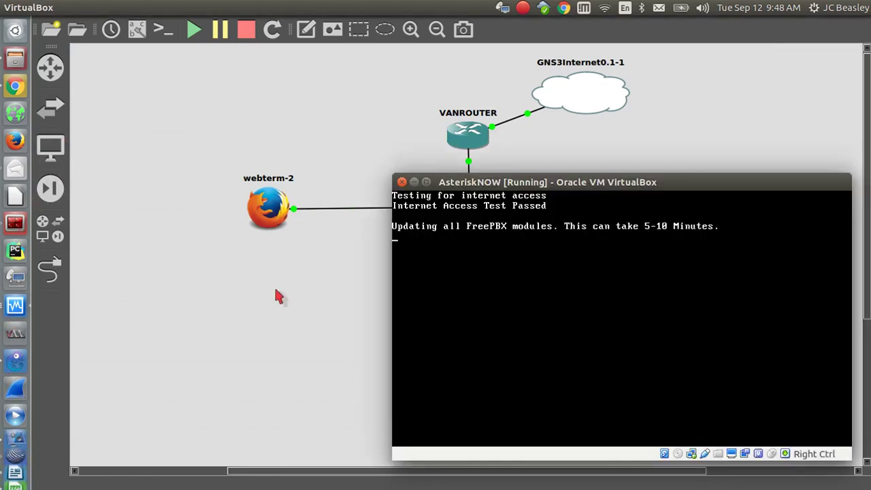
# Shift the AsteriskNOW console up and left, then nudge it slightly right and down.
pyautogui.moveTo(446, 181); pyautogui.dragTo(411, 175)
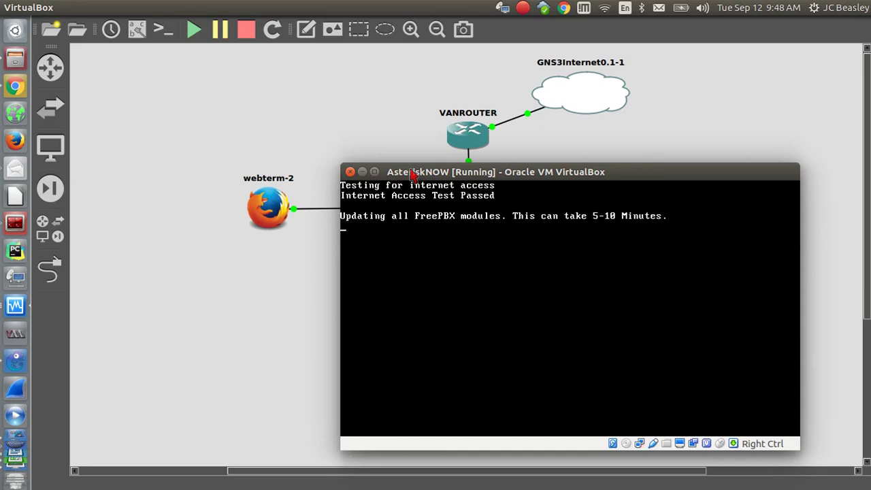
pyautogui.moveTo(468, 167); pyautogui.dragTo(515, 179)
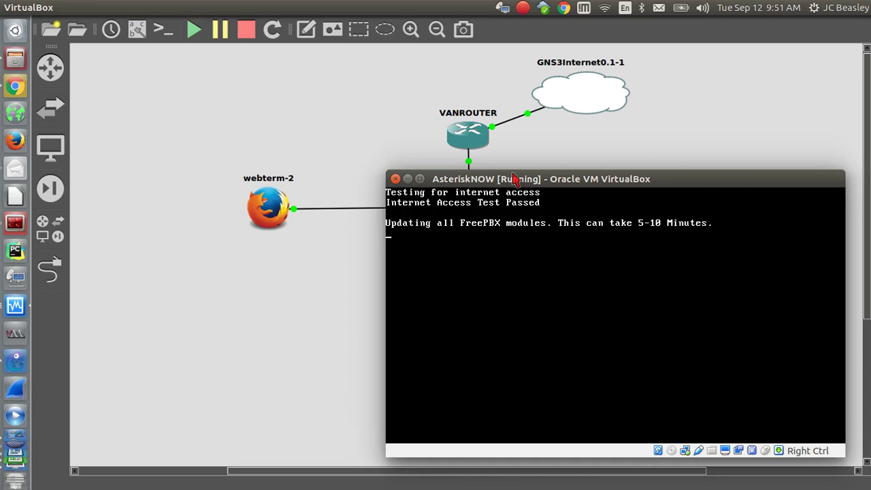
# Shift the AsteriskNOW console aside during its FreePBX update and bring Chrome forward.
pyautogui.moveTo(559, 174); pyautogui.dragTo(535, 174)
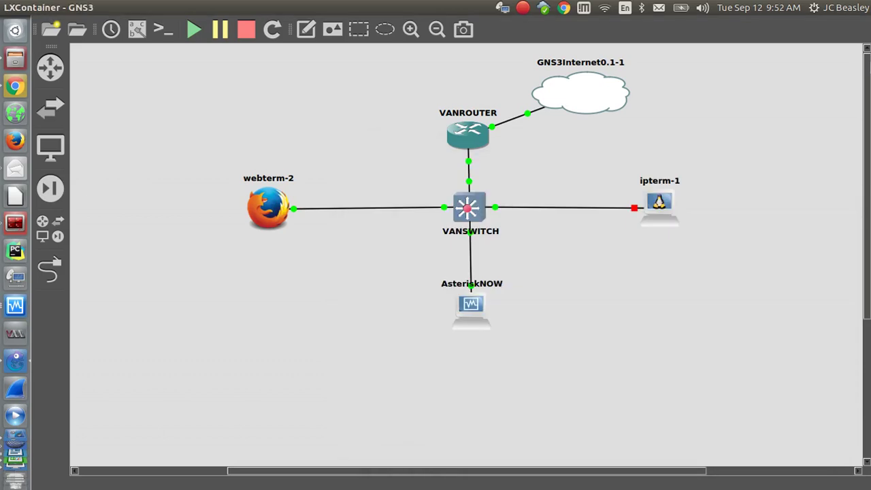
pyautogui.click(15, 306)
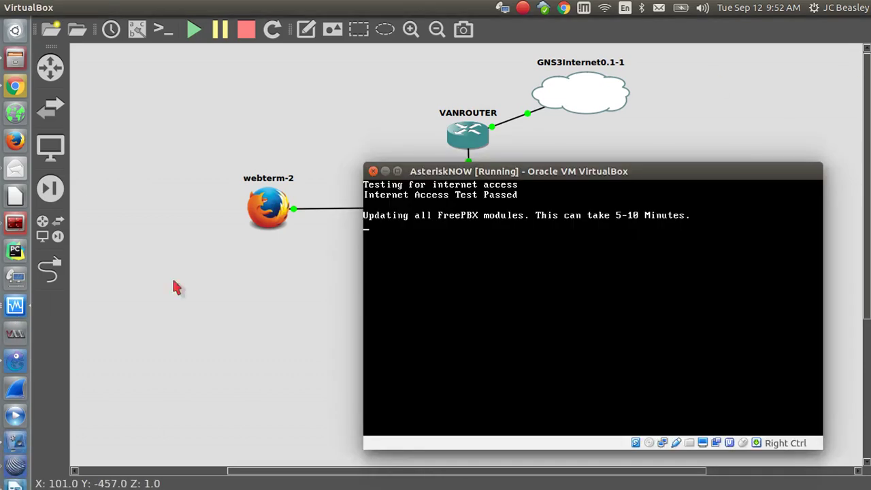
pyautogui.moveTo(503, 171); pyautogui.dragTo(464, 177)
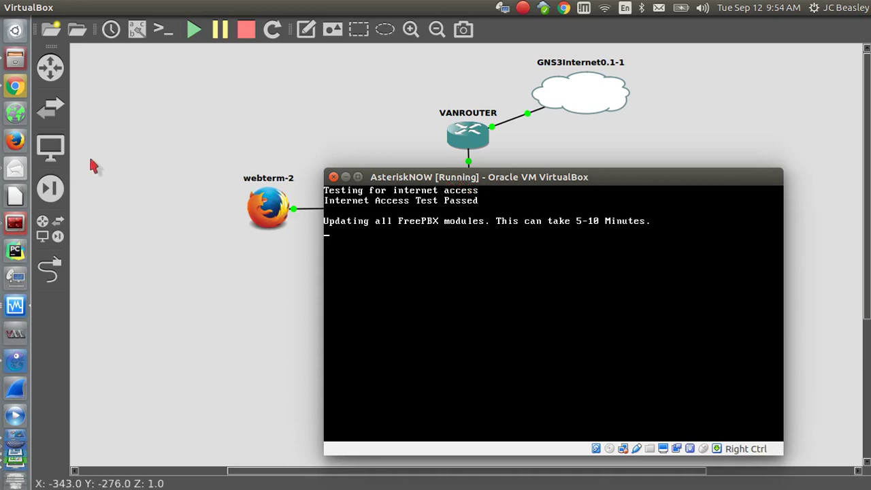
pyautogui.click(15, 86)
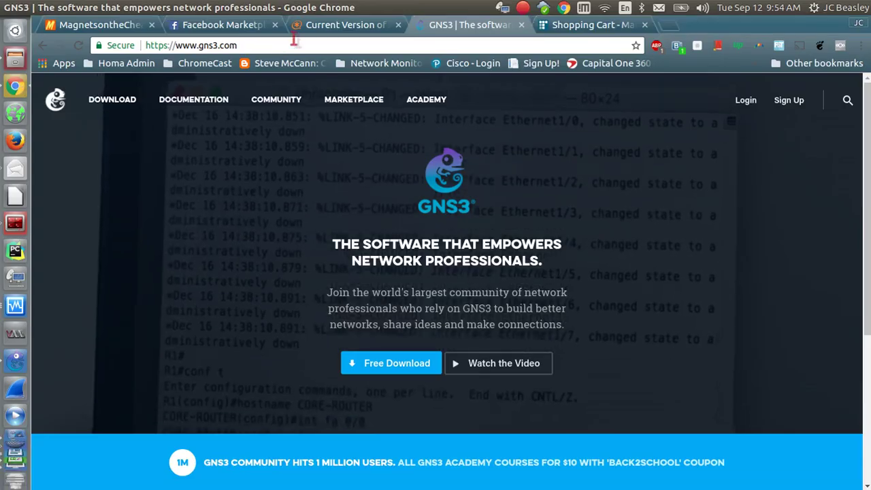
# Visit asterisk.org's Getting Started page and the Asterisk project wiki, then go to asterisk.org/products.
pyautogui.click(327, 26)
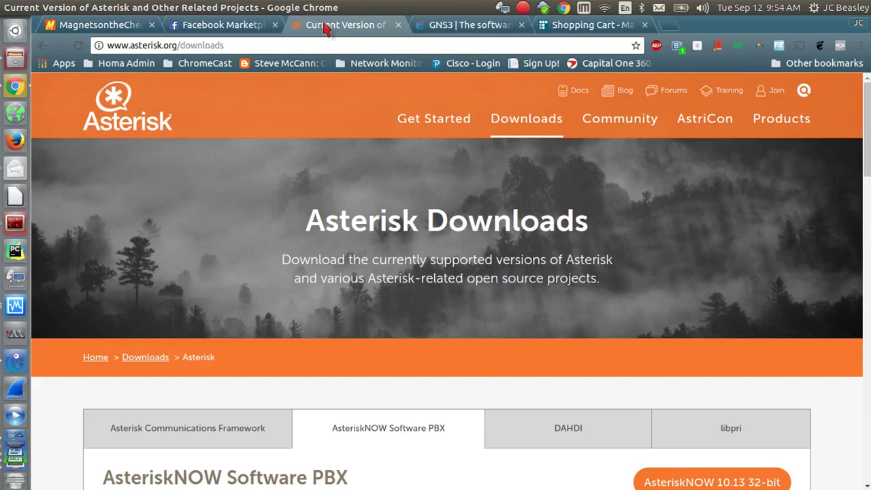
pyautogui.click(420, 120)
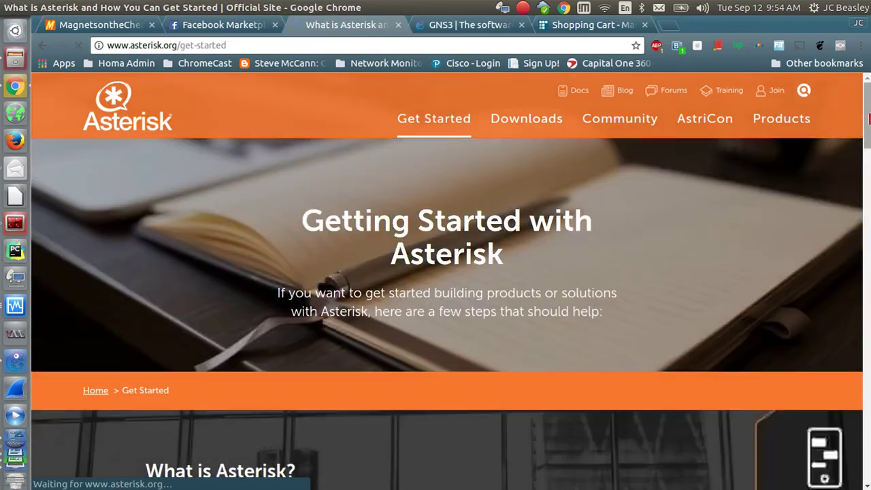
pyautogui.moveTo(867, 116)
pyautogui.mouseDown()
pyautogui.moveTo(869, 253)
pyautogui.moveTo(869, 109)
pyautogui.mouseUp()
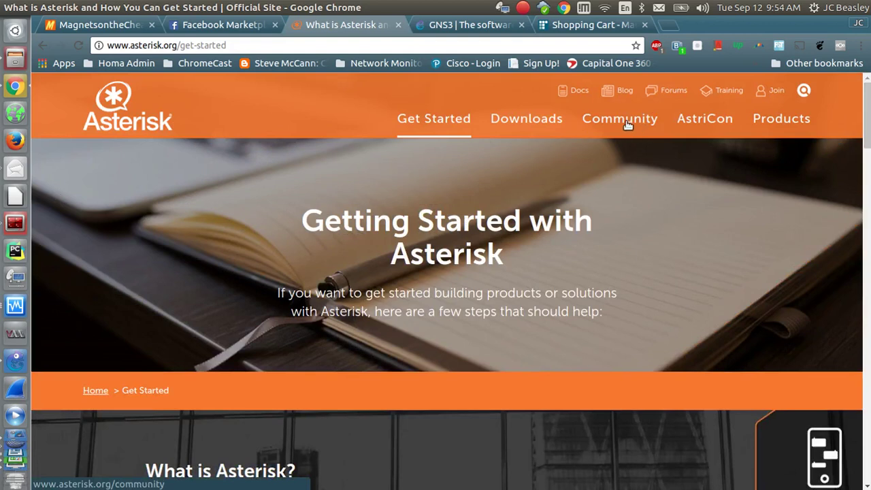
pyautogui.click(577, 96)
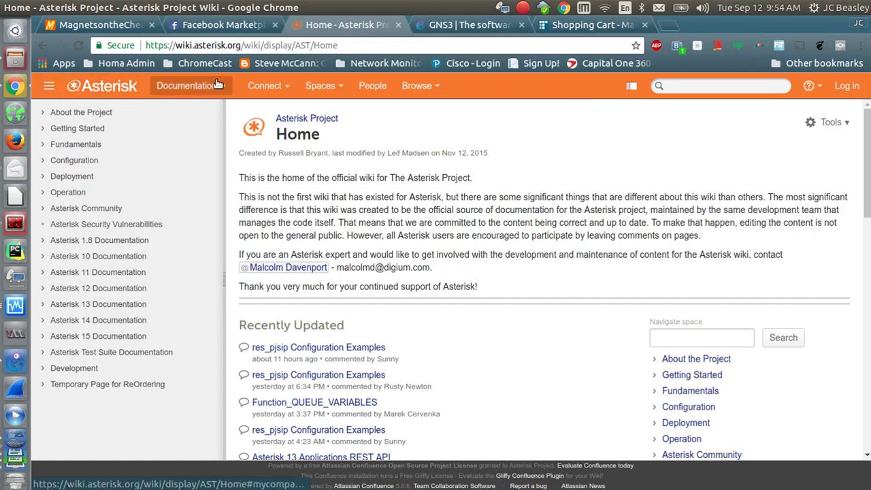
pyautogui.click(102, 86)
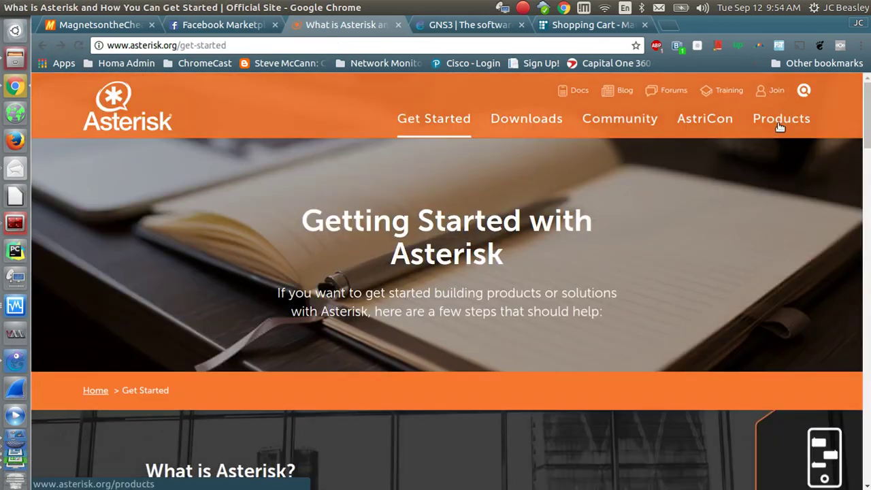
pyautogui.click(781, 122)
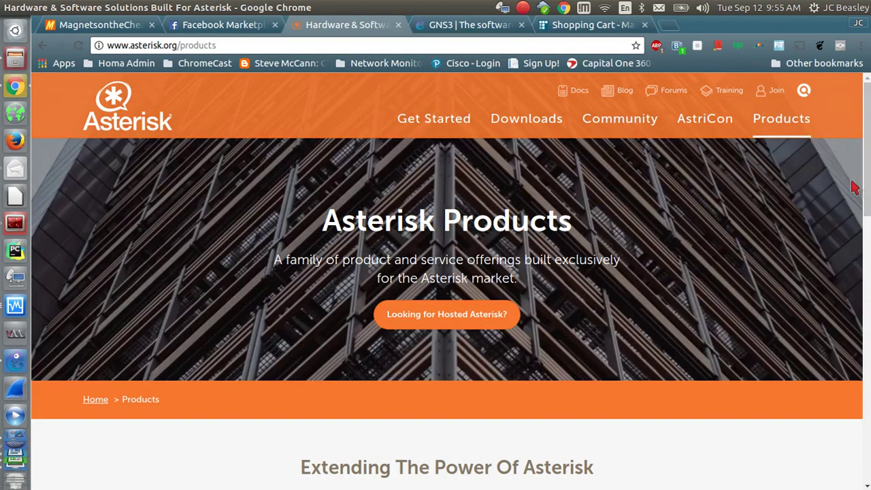
# Scroll down to the SIP Trunking, IP Phones, Telephony Cards, Software, IP PBX and VoIP Gateway grid.
pyautogui.moveTo(866, 129); pyautogui.dragTo(870, 267)
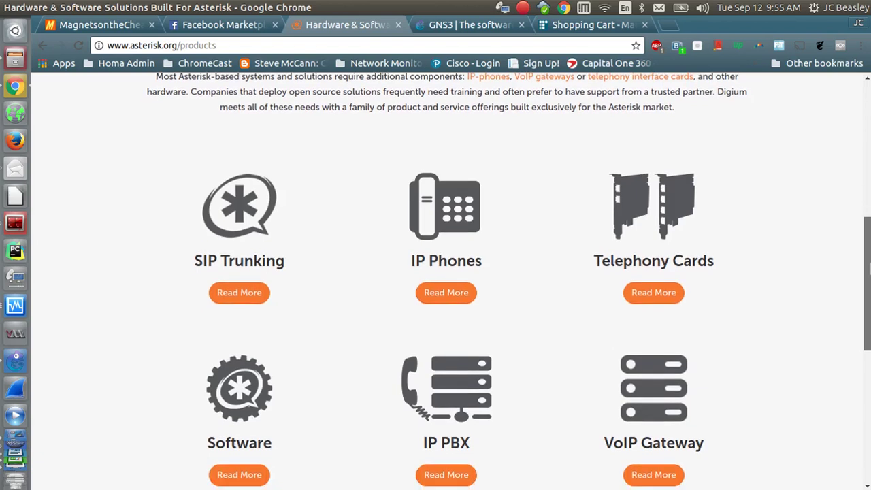
pyautogui.moveTo(869, 267)
pyautogui.mouseDown()
pyautogui.moveTo(869, 243)
pyautogui.moveTo(869, 295)
pyautogui.moveTo(869, 279)
pyautogui.mouseUp()
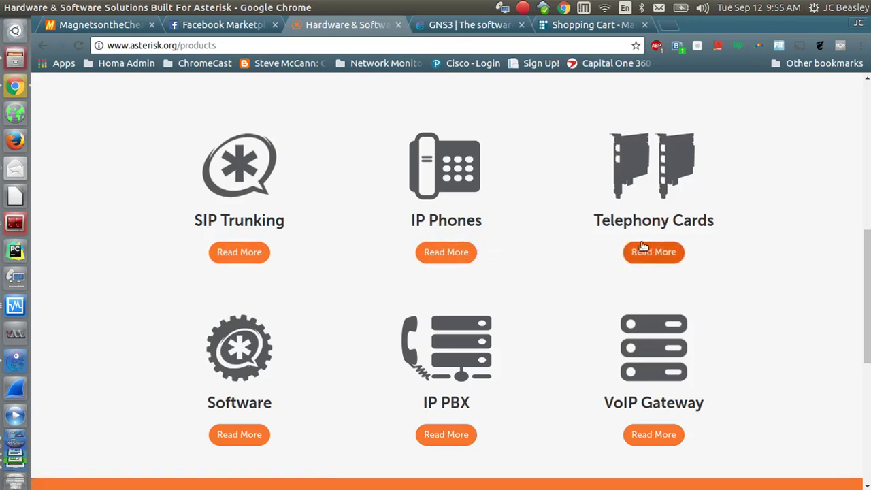
pyautogui.moveTo(862, 288); pyautogui.dragTo(868, 333)
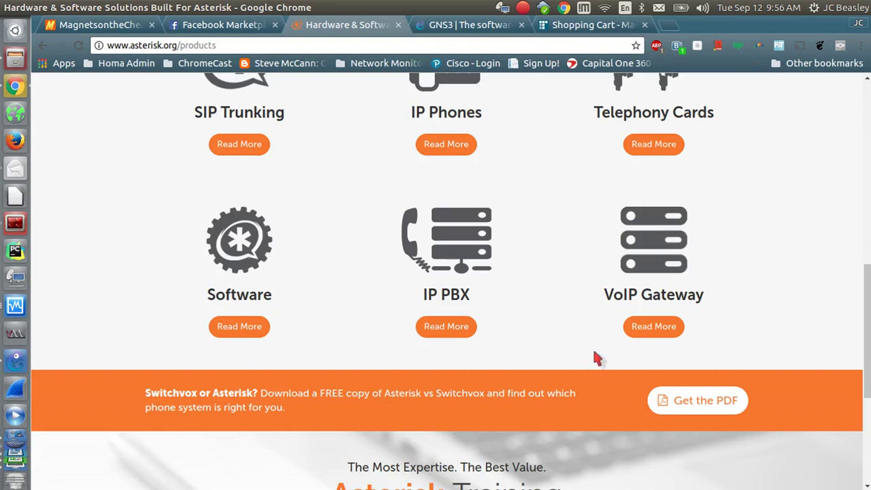
pyautogui.scroll(2, 869, 332)
pyautogui.scroll(2, 869, 331)
pyautogui.scroll(-1, 667, 288)
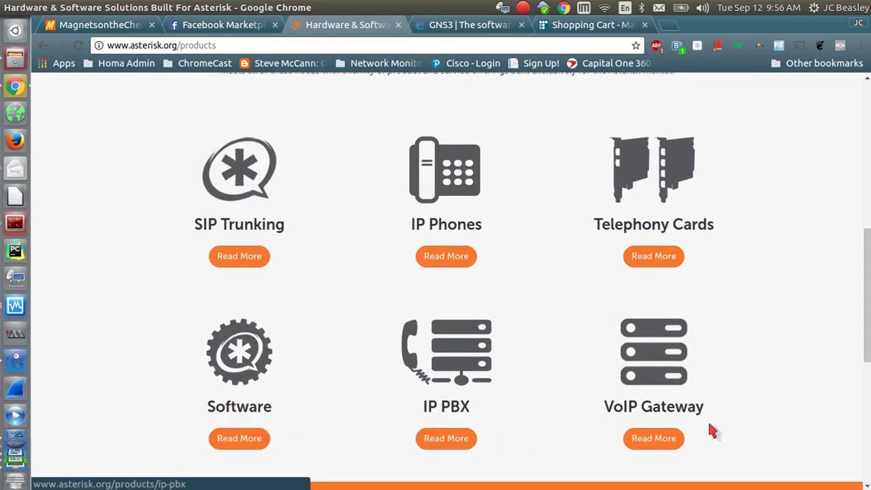
pyautogui.scroll(-6, 868, 313)
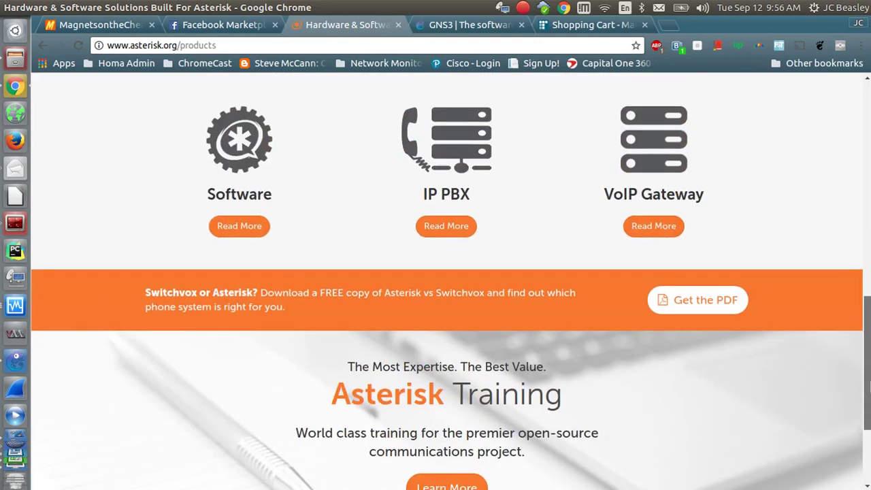
pyautogui.scroll(5, 868, 313)
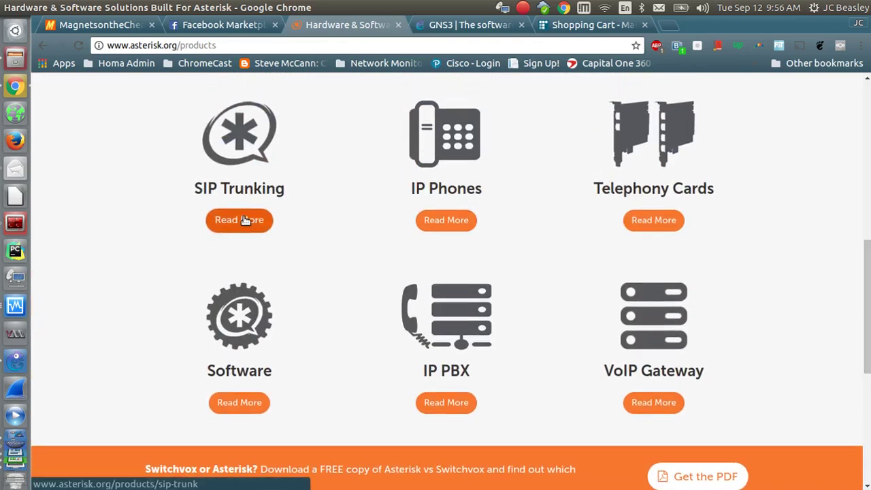
# Open SIP Trunking's Read More and scroll through the SIP Trunking for Asterisk page.
pyautogui.click(245, 220)
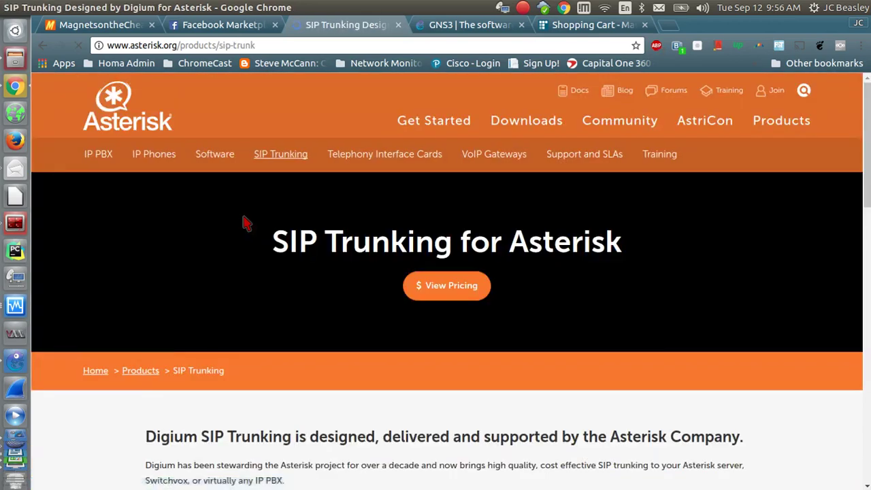
pyautogui.scroll(-8, 669, 288)
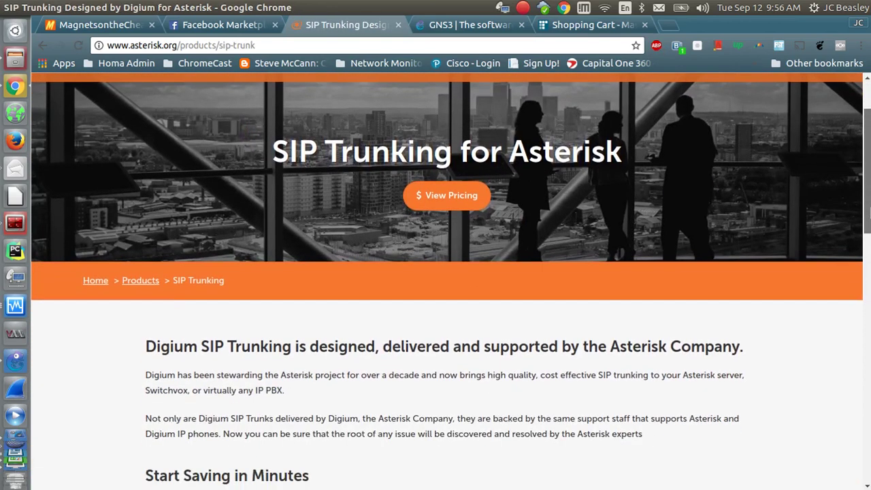
pyautogui.scroll(-3, 446, 279)
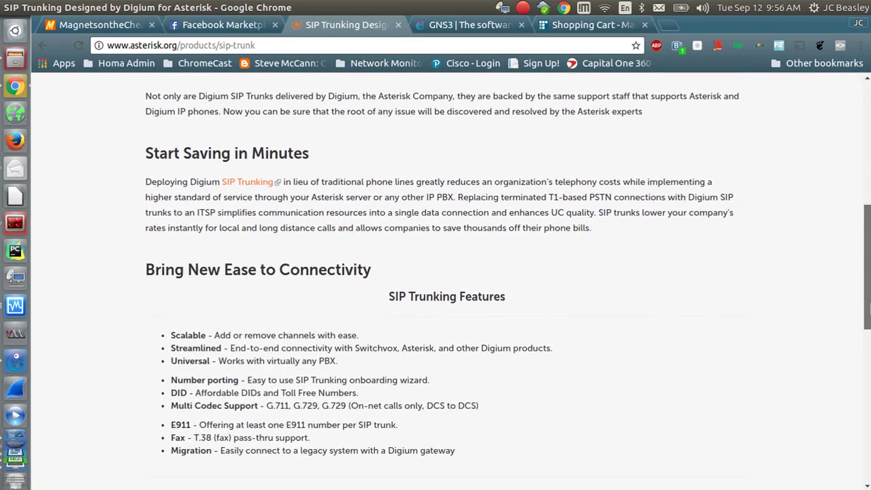
pyautogui.scroll(-2, 446, 279)
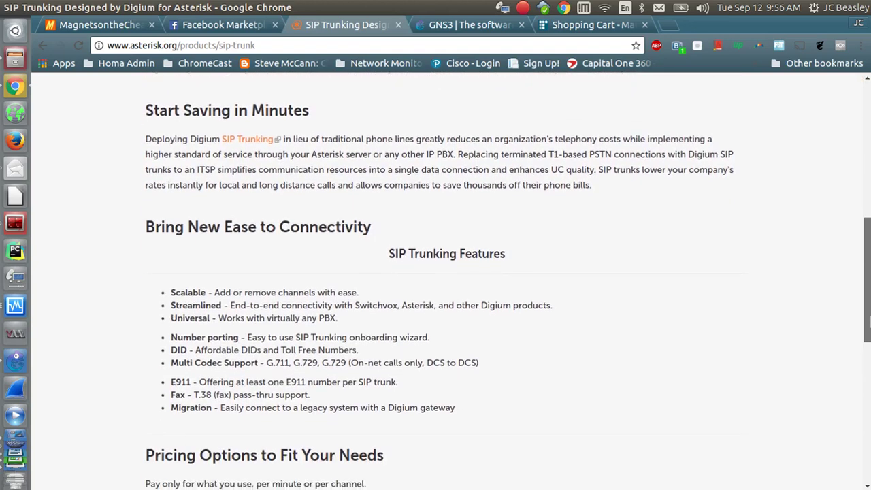
pyautogui.scroll(-1, 446, 279)
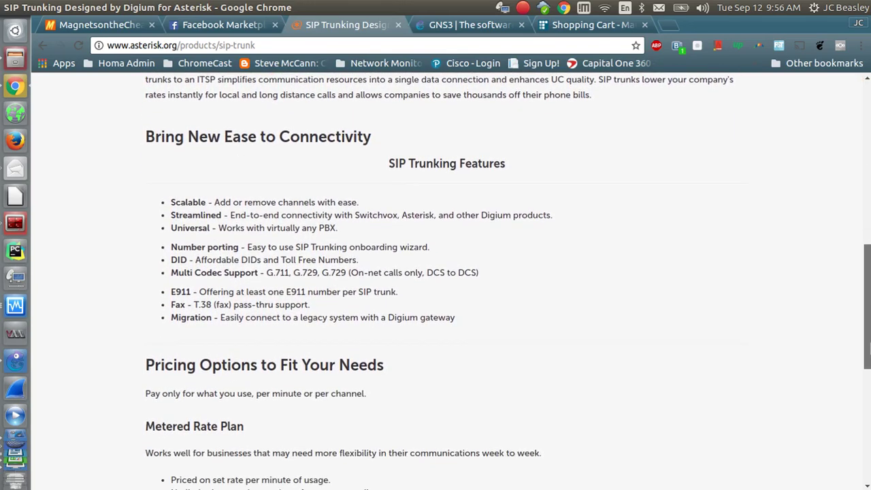
pyautogui.scroll(7, 447, 279)
pyautogui.moveTo(870, 258); pyautogui.dragTo(870, 265)
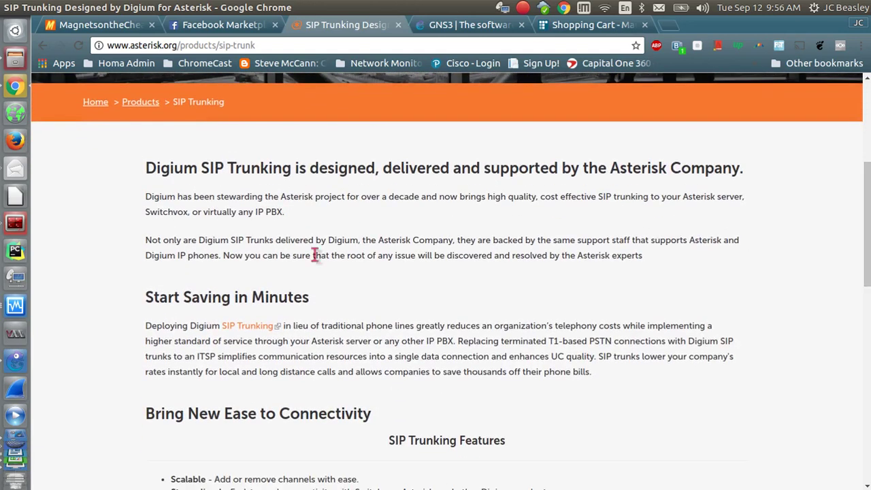
# Check the AsteriskNOW module update, then return to the SIP Trunking page and scroll to its top.
pyautogui.click(14, 308)
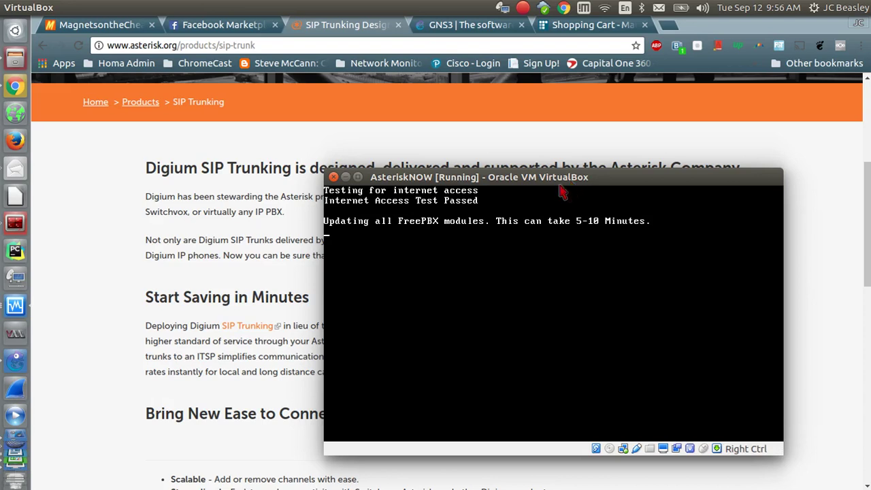
pyautogui.click(164, 235)
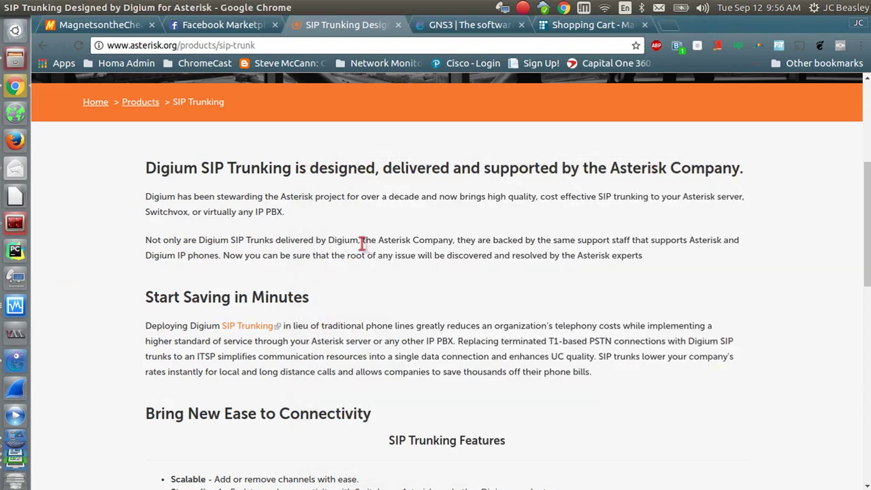
pyautogui.scroll(-4, 810, 154)
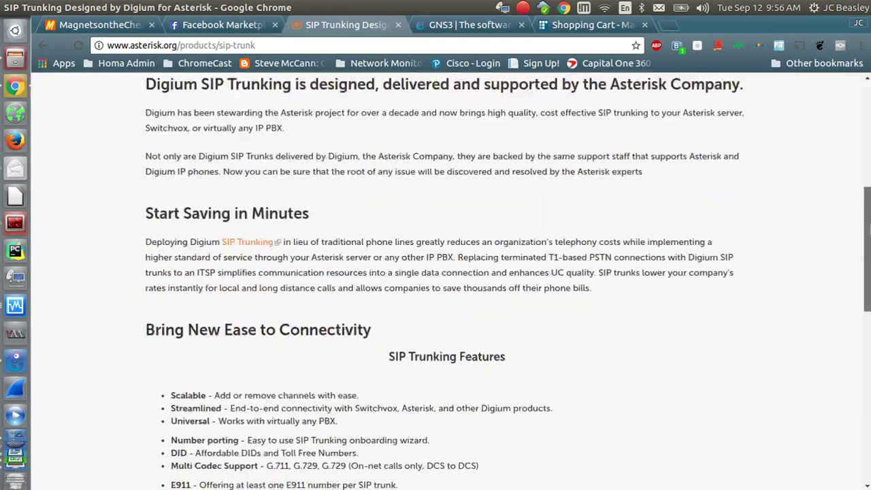
pyautogui.scroll(3, 810, 154)
pyautogui.scroll(4, 446, 280)
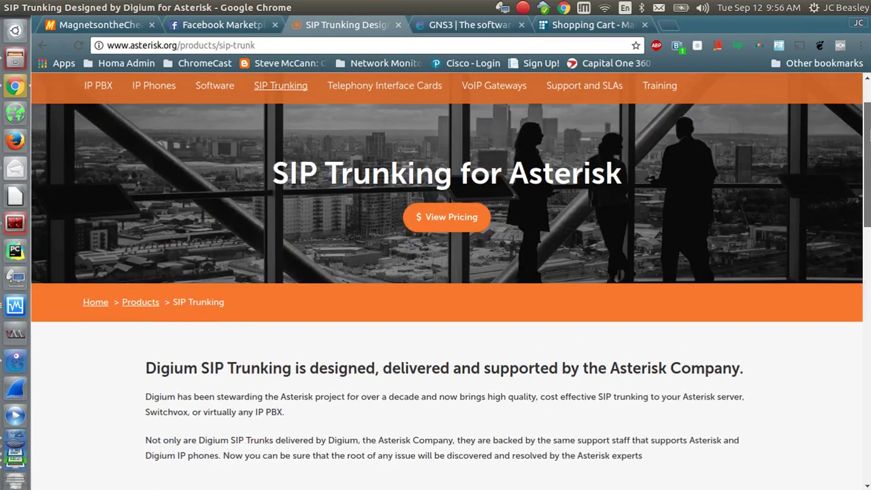
pyautogui.moveTo(869, 134); pyautogui.dragTo(869, 100)
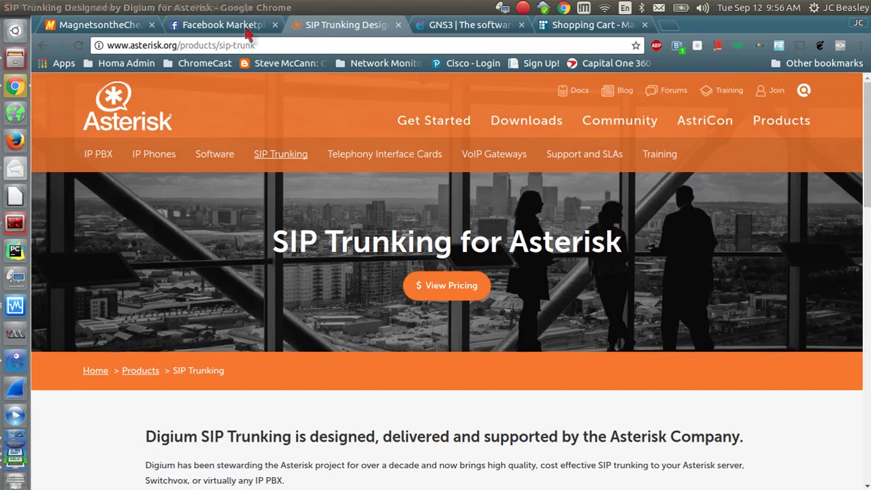
pyautogui.click(97, 156)
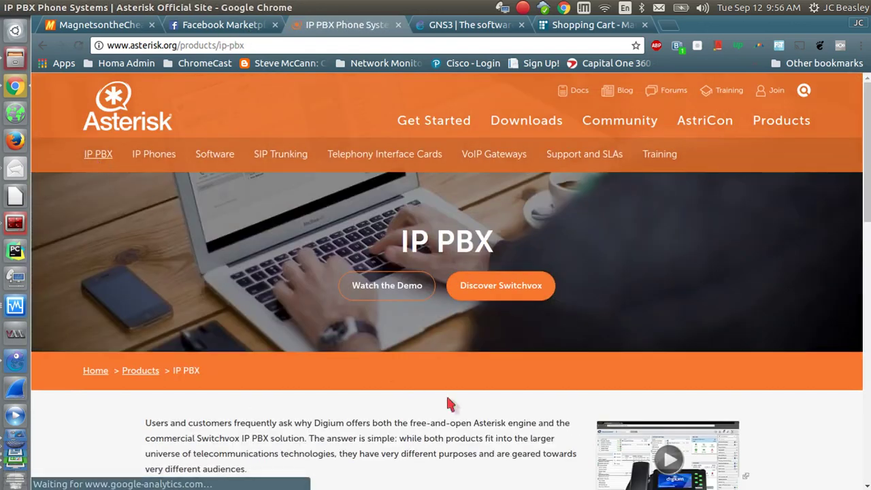
pyautogui.moveTo(868, 185); pyautogui.dragTo(868, 429)
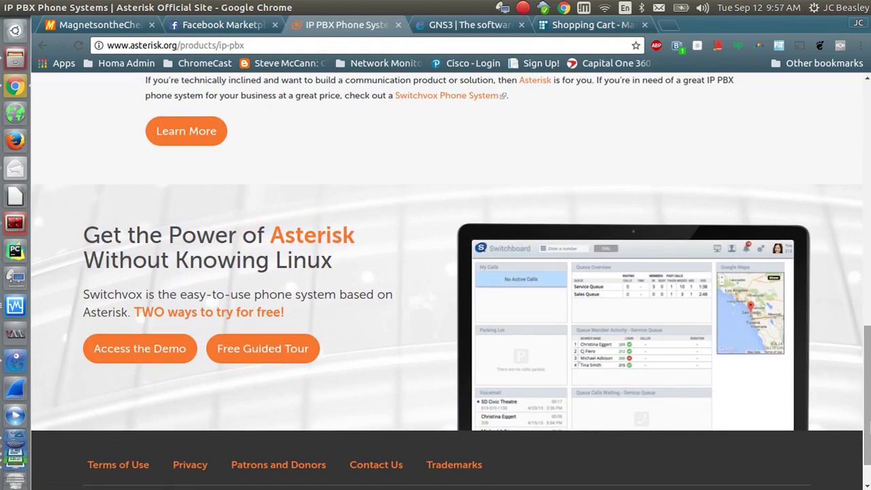
pyautogui.moveTo(866, 420)
pyautogui.mouseDown()
pyautogui.moveTo(866, 378)
pyautogui.moveTo(866, 402)
pyautogui.mouseUp()
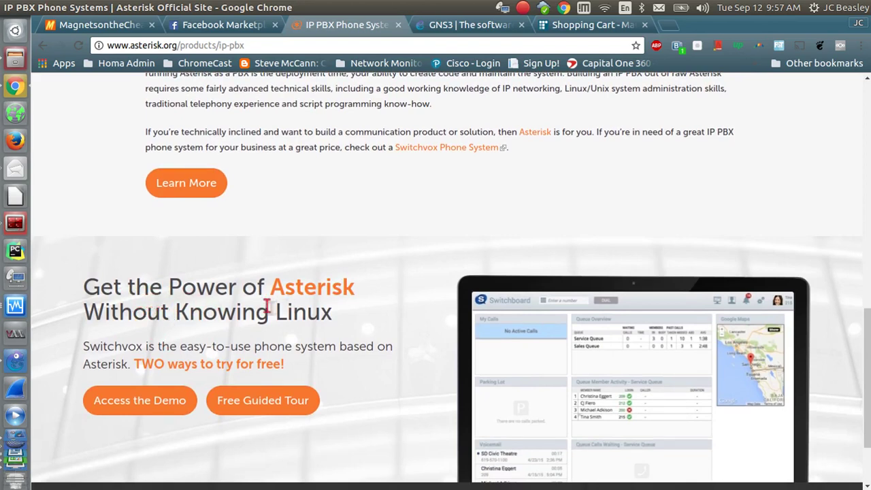
pyautogui.scroll(-1, 869, 346)
pyautogui.moveTo(868, 346)
pyautogui.mouseDown()
pyautogui.moveTo(868, 286)
pyautogui.moveTo(867, 331)
pyautogui.mouseUp()
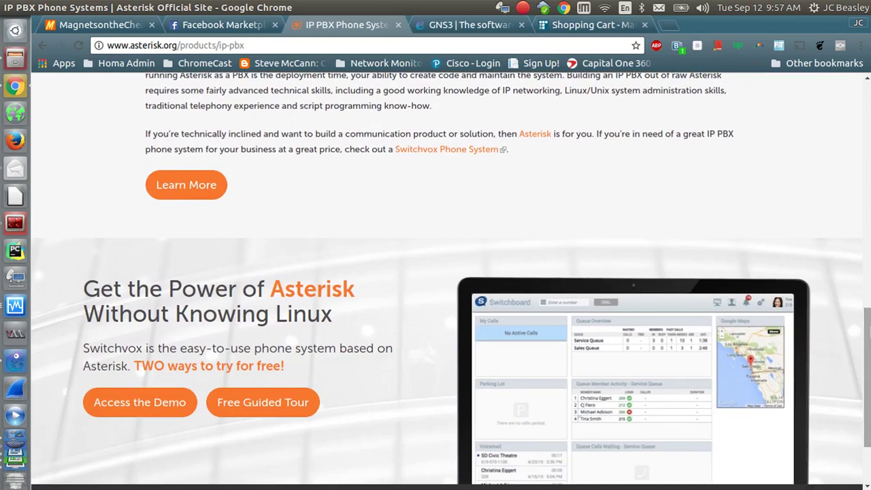
pyautogui.moveTo(868, 331); pyautogui.dragTo(868, 98)
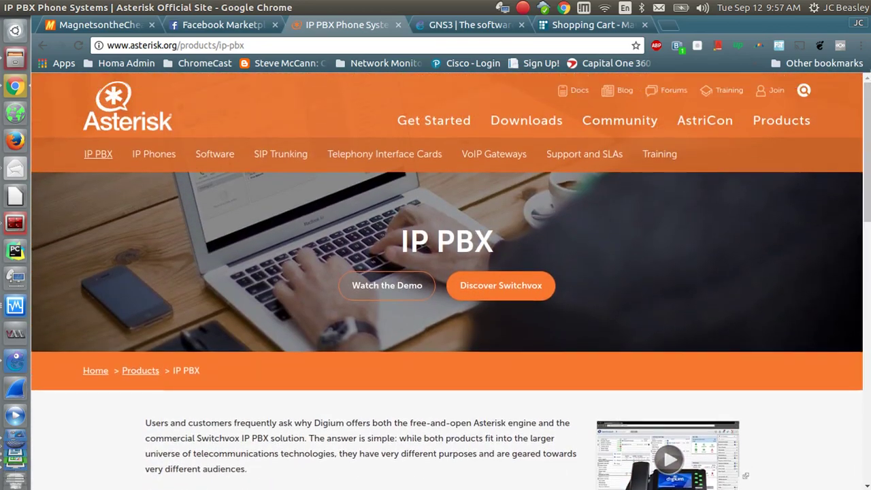
pyautogui.moveTo(868, 100); pyautogui.dragTo(863, 181)
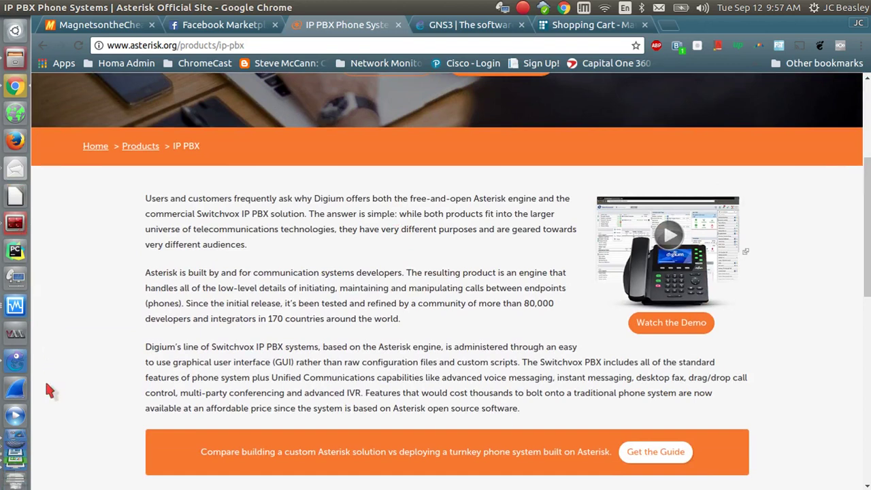
# Bring up and reposition the AsteriskNOW console, then switch to the GNS3 LXContainer topology.
pyautogui.click(18, 308)
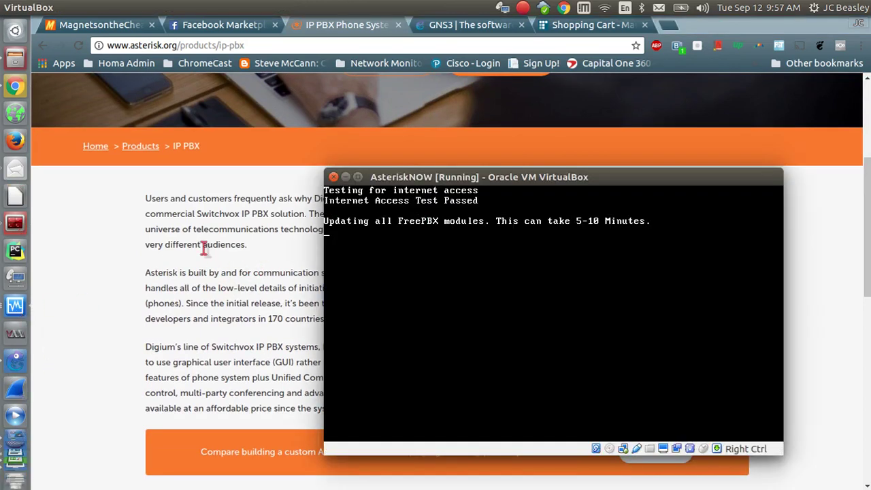
pyautogui.moveTo(391, 181); pyautogui.dragTo(315, 141)
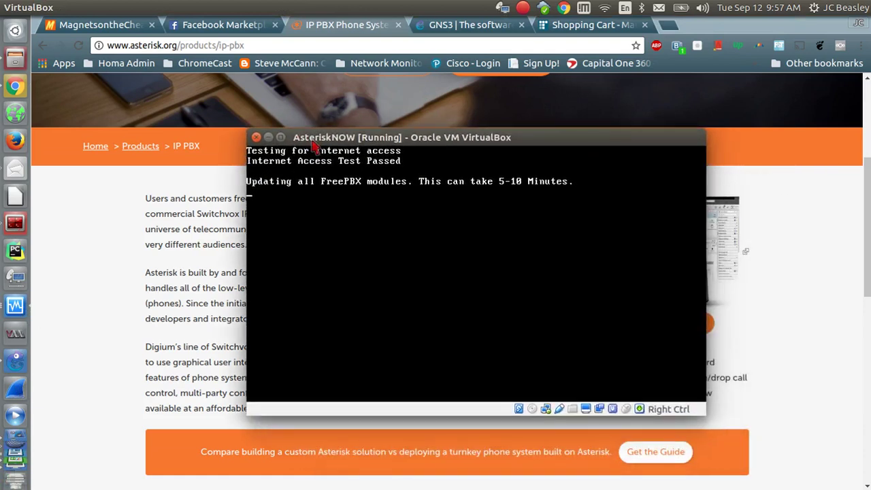
pyautogui.moveTo(314, 145); pyautogui.dragTo(393, 182)
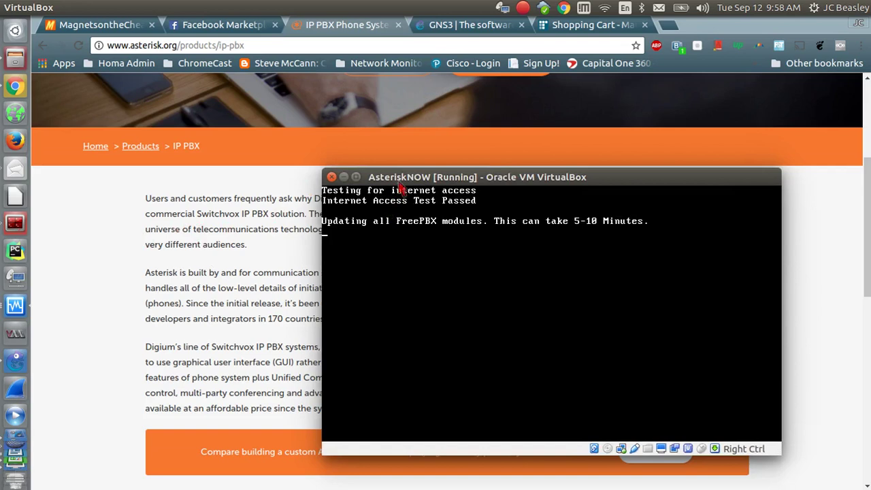
pyautogui.moveTo(403, 178); pyautogui.dragTo(384, 146)
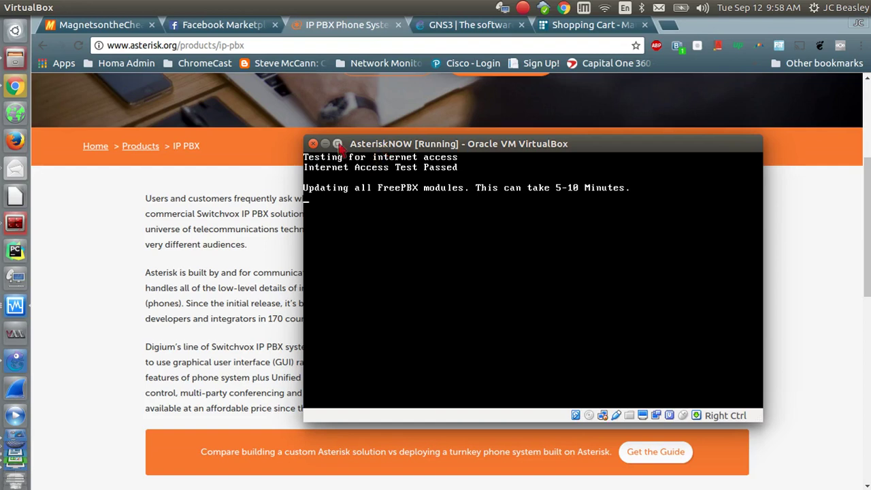
pyautogui.moveTo(384, 145); pyautogui.dragTo(191, 176)
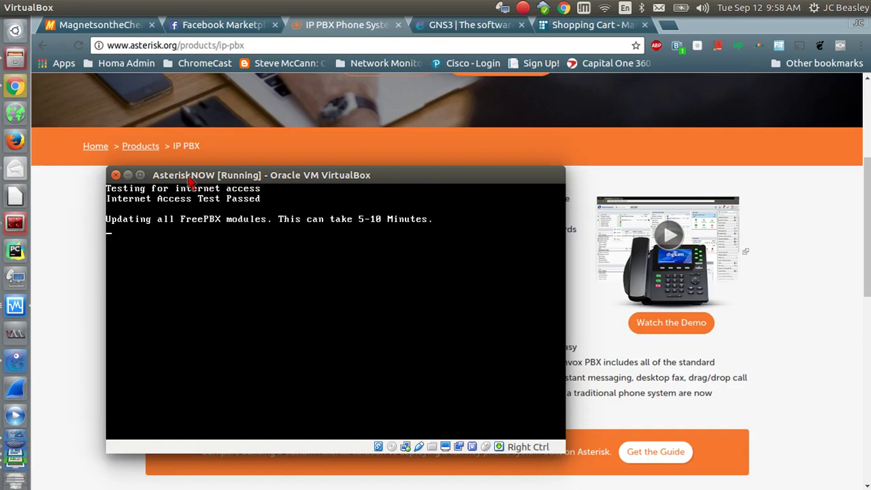
pyautogui.moveTo(189, 177); pyautogui.dragTo(224, 182)
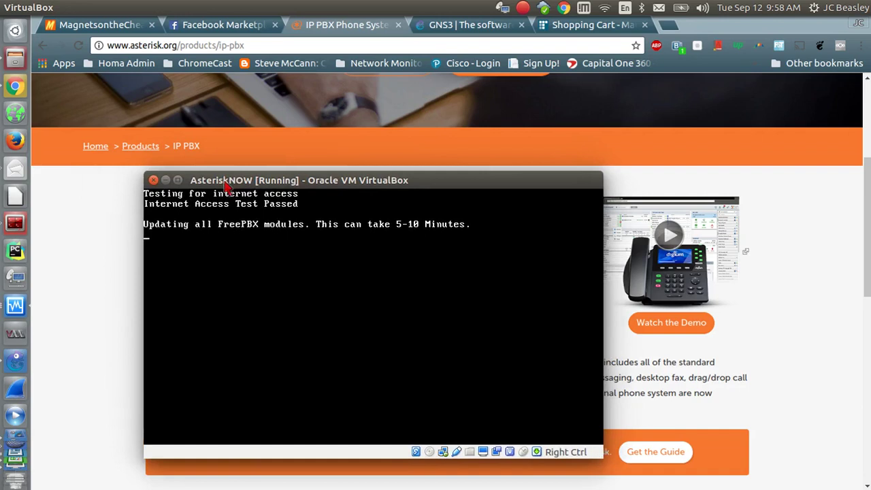
pyautogui.moveTo(225, 184); pyautogui.dragTo(328, 187)
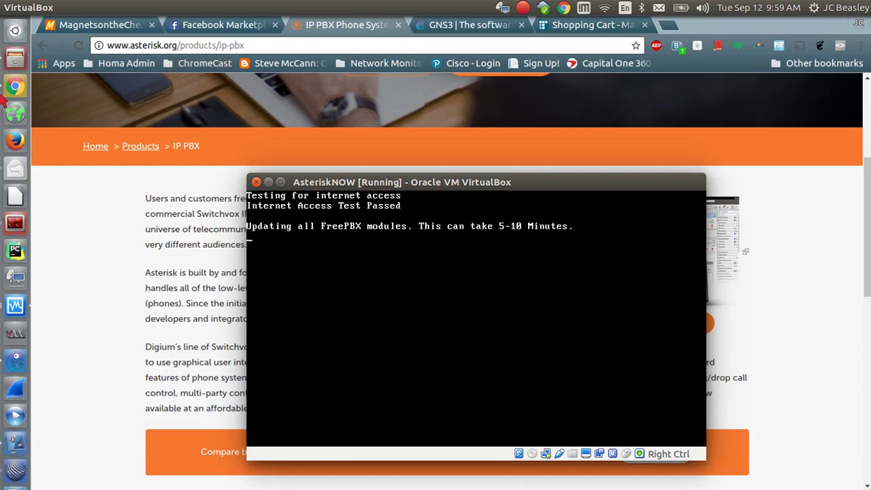
pyautogui.click(16, 352)
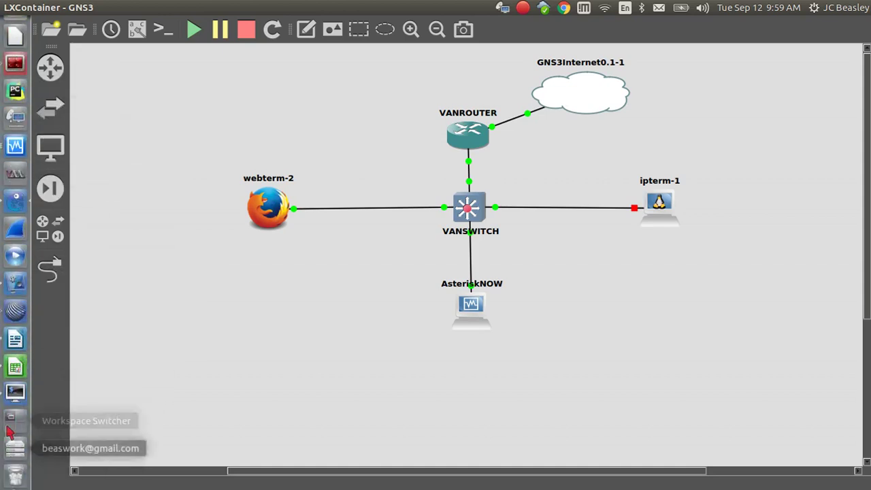
# Place the AsteriskNOW console over the topology until it prompts to restart Asterisk.
pyautogui.click(15, 146)
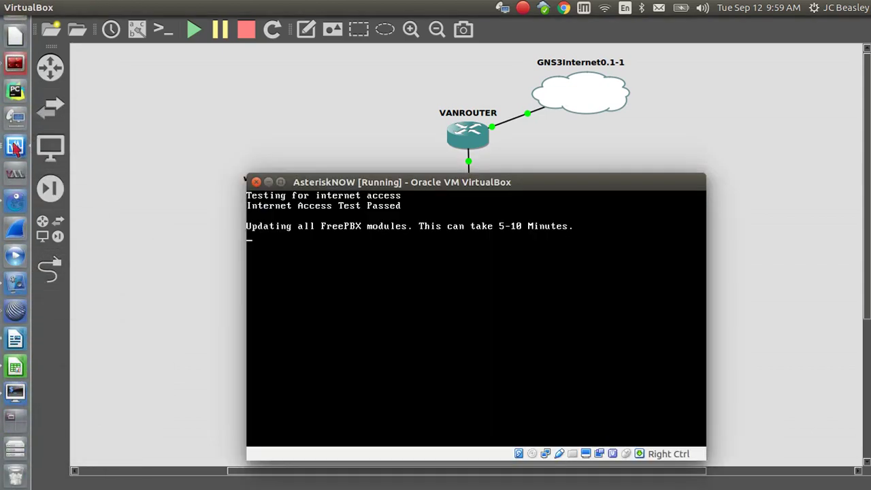
pyautogui.moveTo(388, 182); pyautogui.dragTo(378, 174)
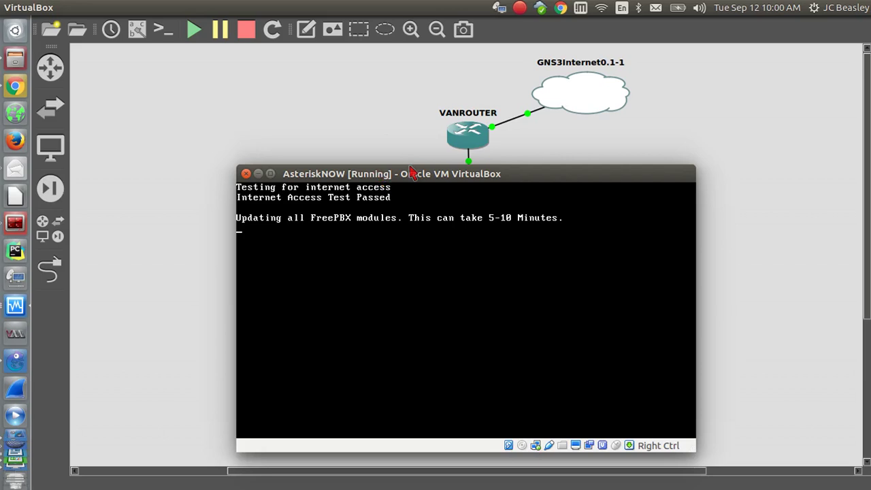
pyautogui.moveTo(415, 169); pyautogui.dragTo(284, 88)
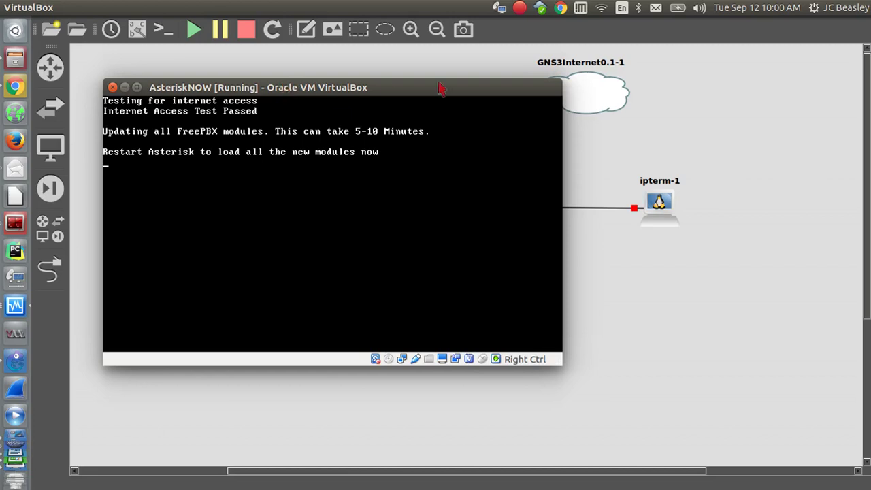
# Cancel both mouse-capture notices and move the console right to show the localhost login prompt.
pyautogui.click(460, 168)
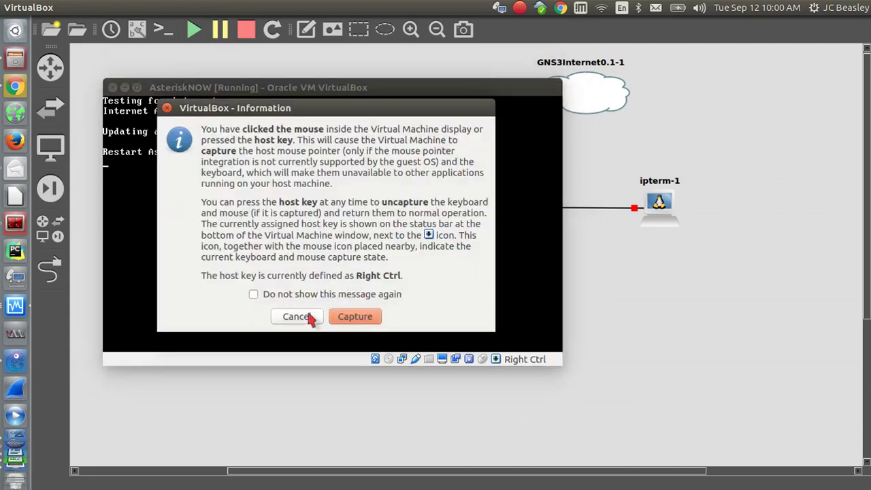
pyautogui.click(306, 315)
pyautogui.moveTo(371, 93); pyautogui.dragTo(416, 113)
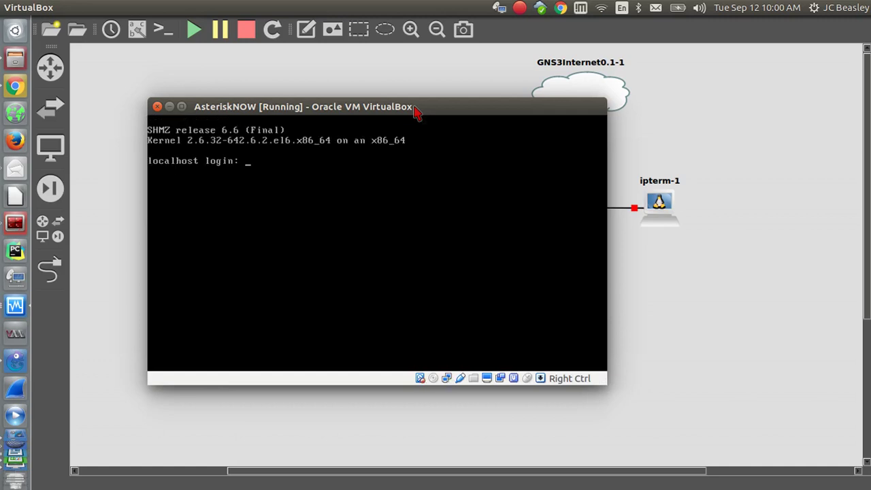
pyautogui.click(344, 195)
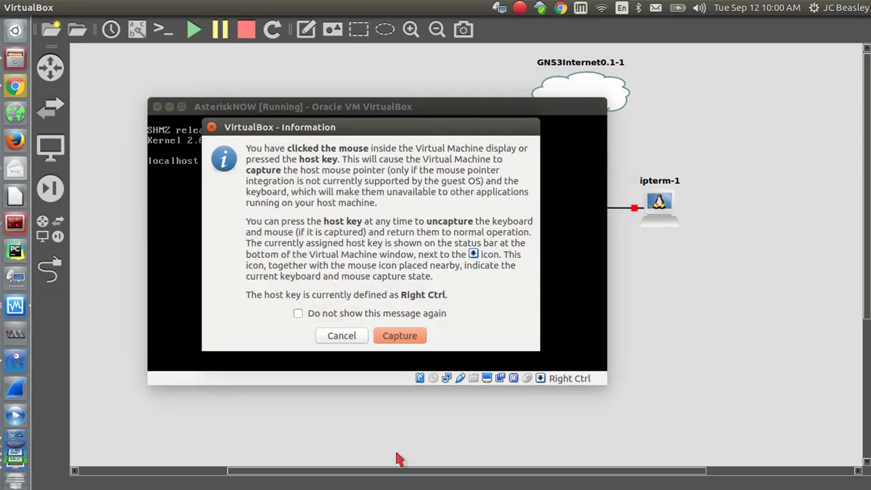
pyautogui.click(350, 337)
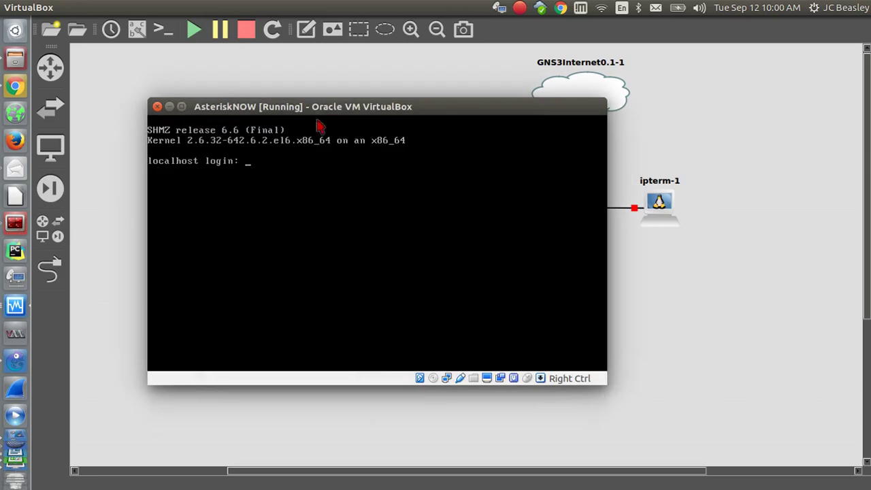
pyautogui.moveTo(320, 108); pyautogui.dragTo(548, 149)
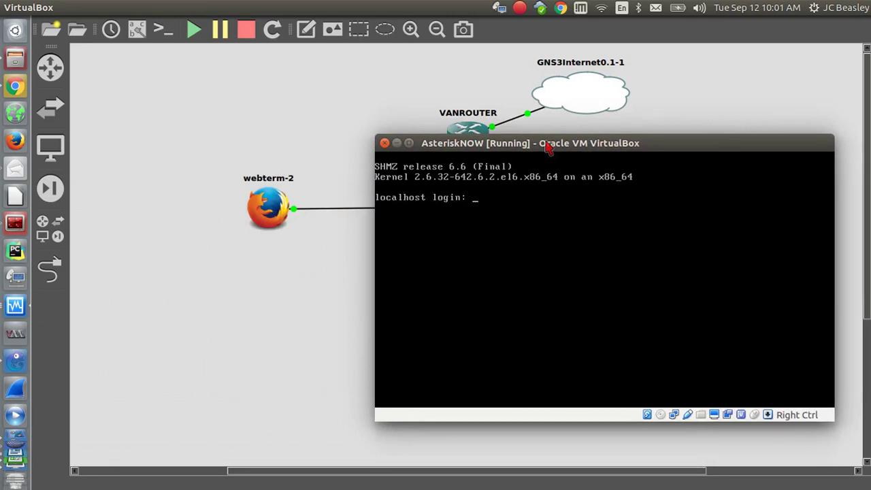
# Log in as root and stretch the console taller to reveal eth0 address 192.168.12.4.
pyautogui.write('root')
pyautogui.press('Return')
pyautogui.press('Return')
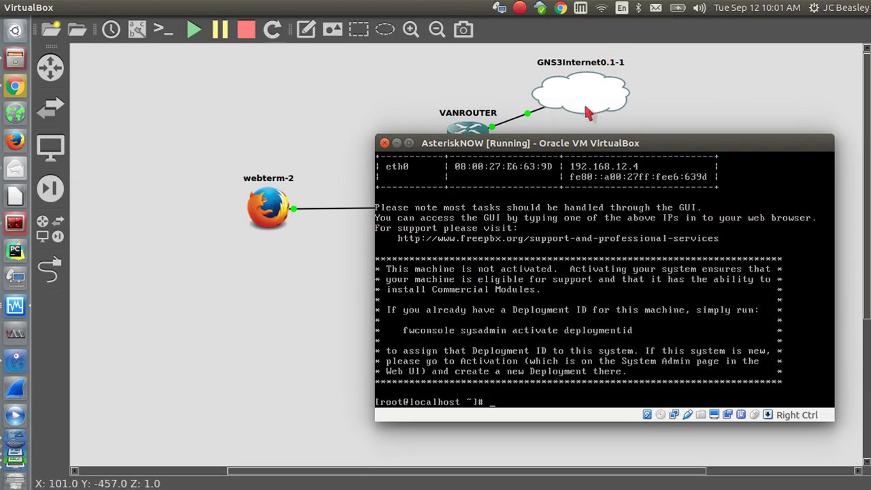
pyautogui.moveTo(576, 135); pyautogui.dragTo(576, 80)
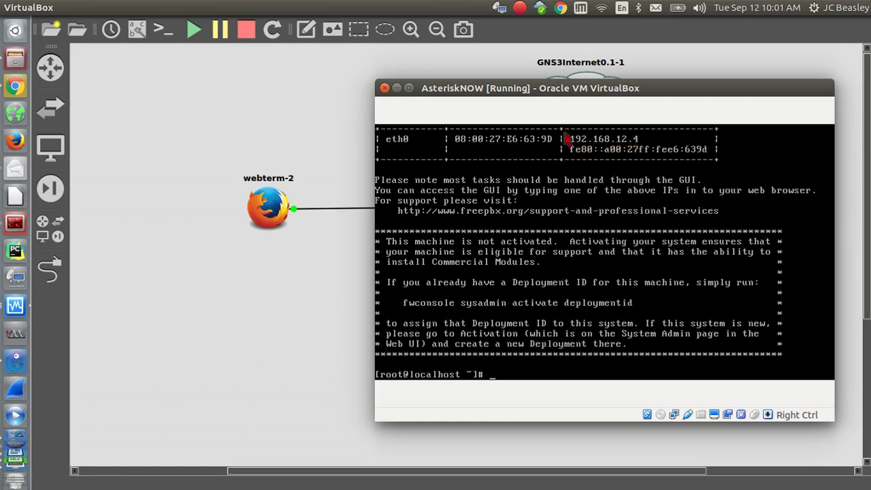
# Reopen the webterm-2 node's remote desktop after its connection closed.
pyautogui.doubleClick(269, 215)
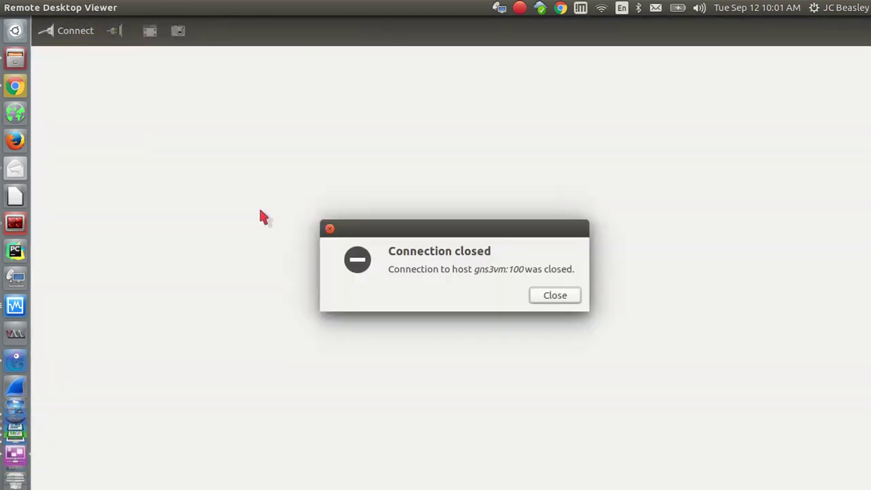
pyautogui.click(550, 295)
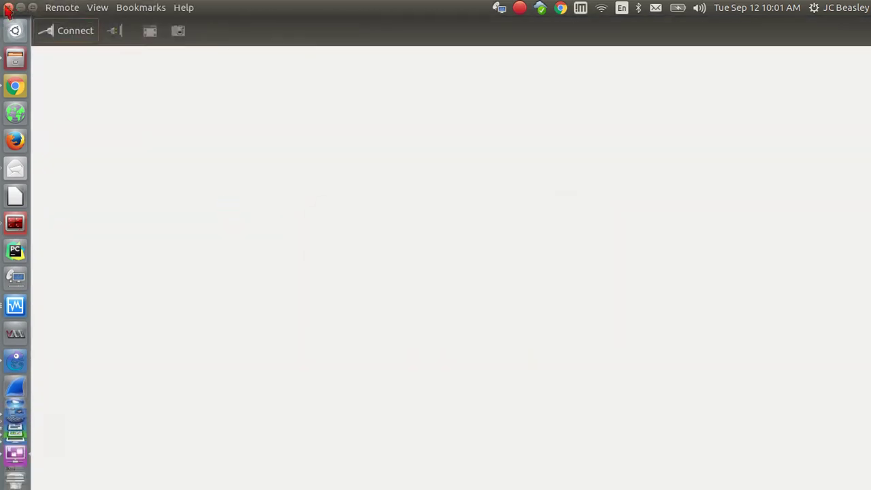
pyautogui.click(7, 8)
pyautogui.doubleClick(256, 214)
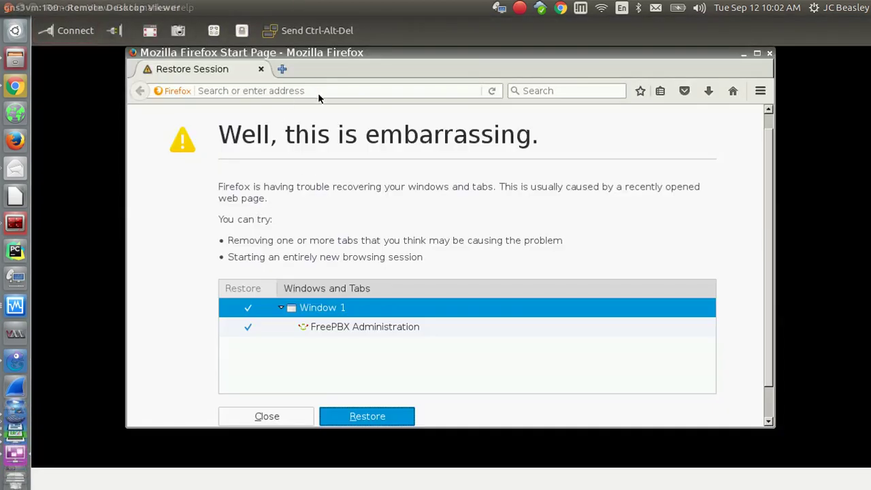
# Change the Firefox address from 192.168.10.4 to 192.168.12.4 and load it.
pyautogui.click(319, 88)
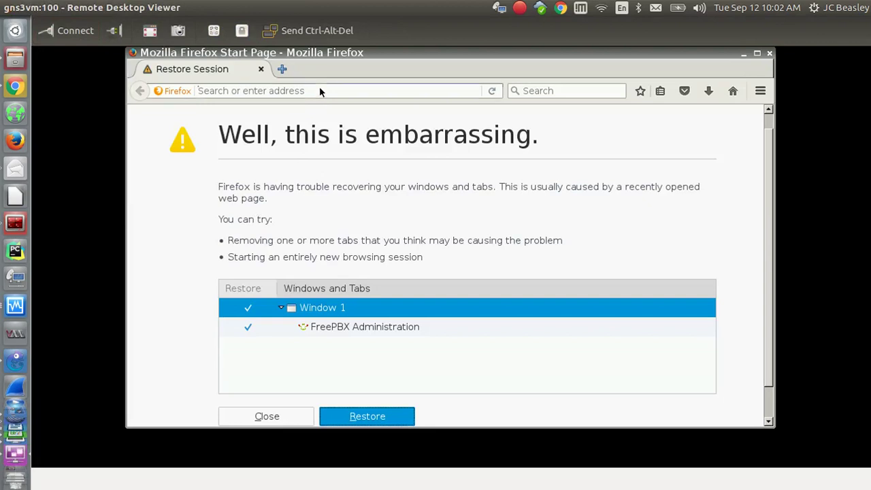
pyautogui.write('192')
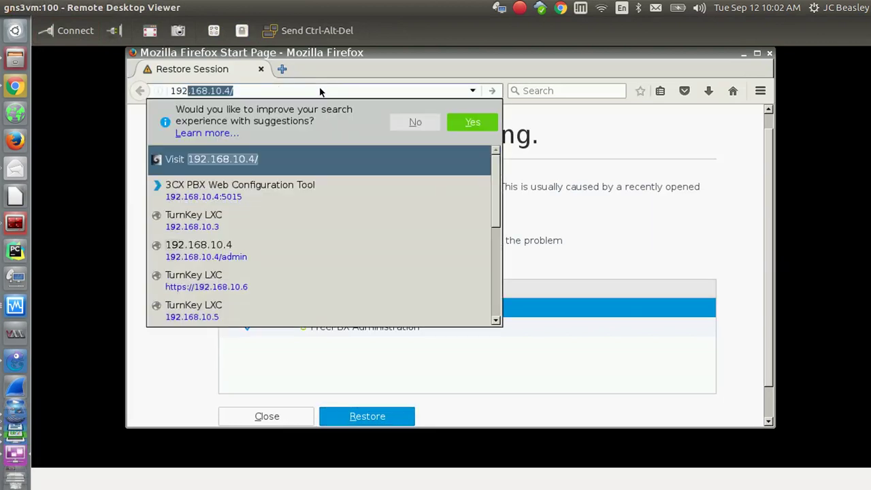
pyautogui.press('Right')
pyautogui.press('Left')
pyautogui.press('Left')
pyautogui.press('Left')
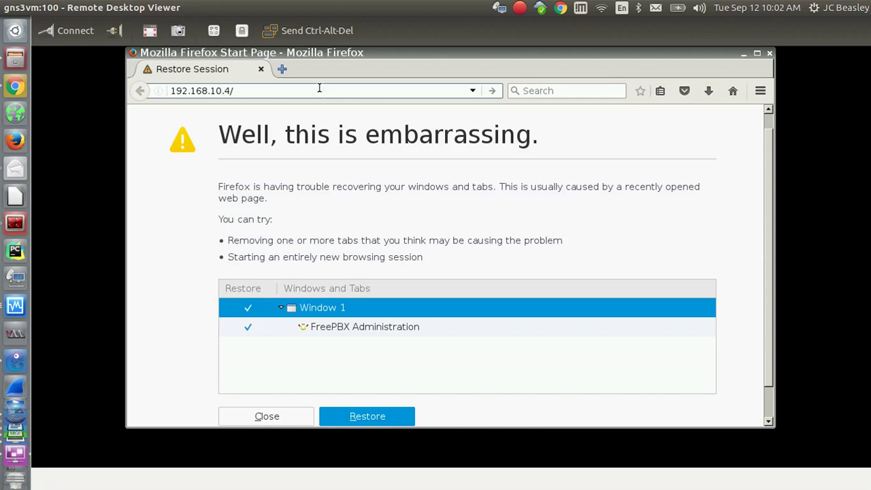
pyautogui.press('BackSpace')
pyautogui.write('2')
pyautogui.press('Return')
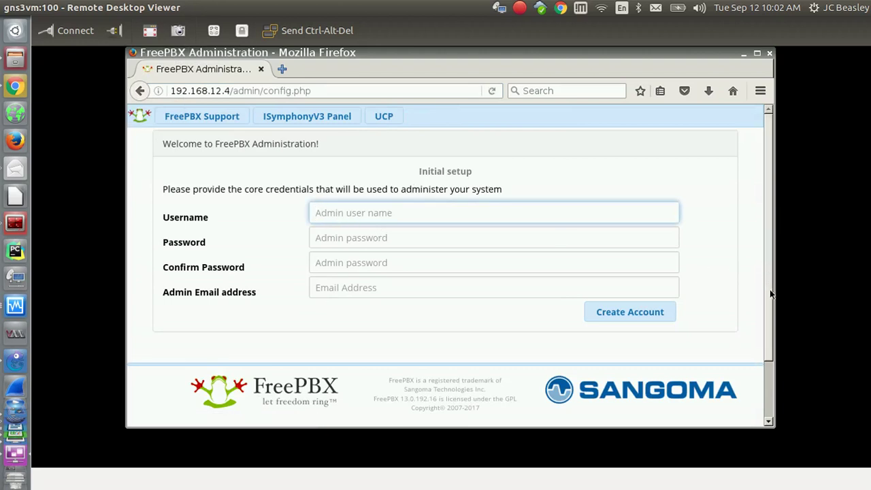
# Enter pbxadmin as the FreePBX admin username.
pyautogui.scroll(-2, 770, 289)
pyautogui.scroll(2, 772, 320)
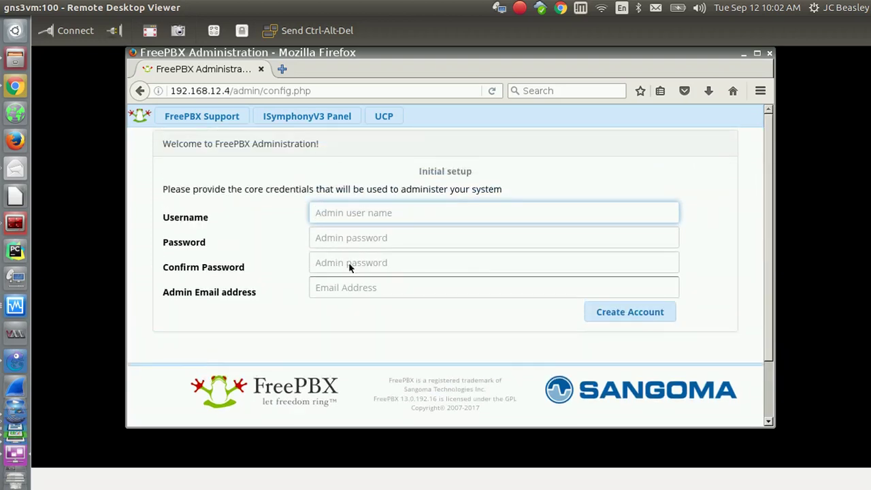
pyautogui.click(342, 217)
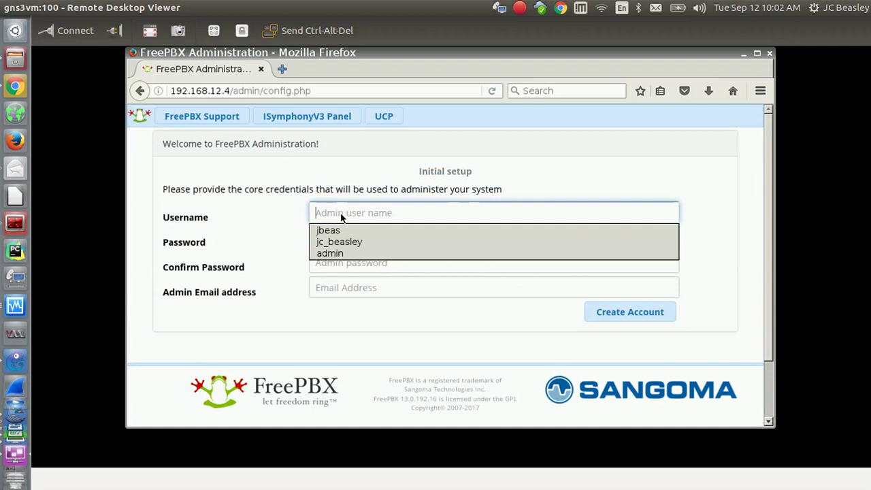
pyautogui.write('p')
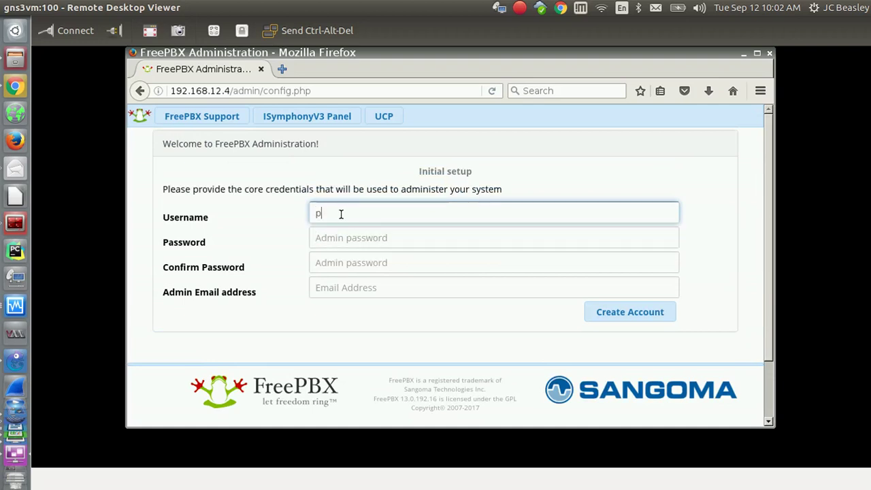
pyautogui.press('BackSpace')
pyautogui.write('pbxadmin')
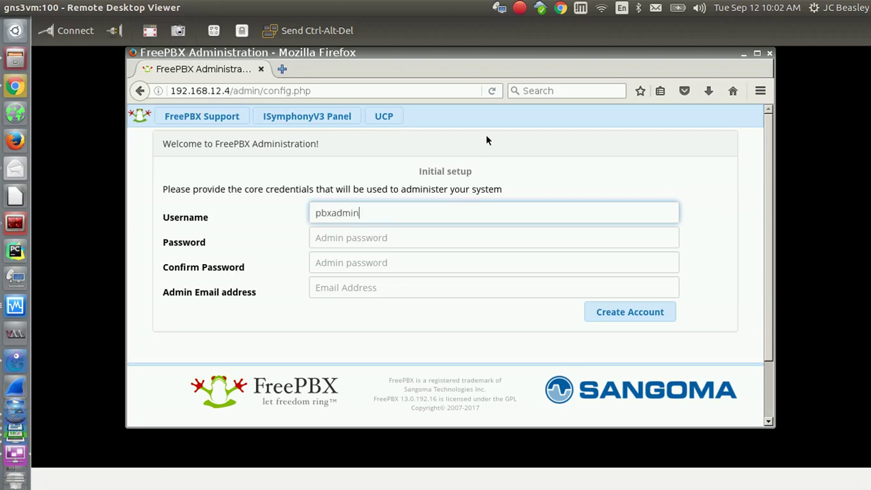
pyautogui.press('Tab')
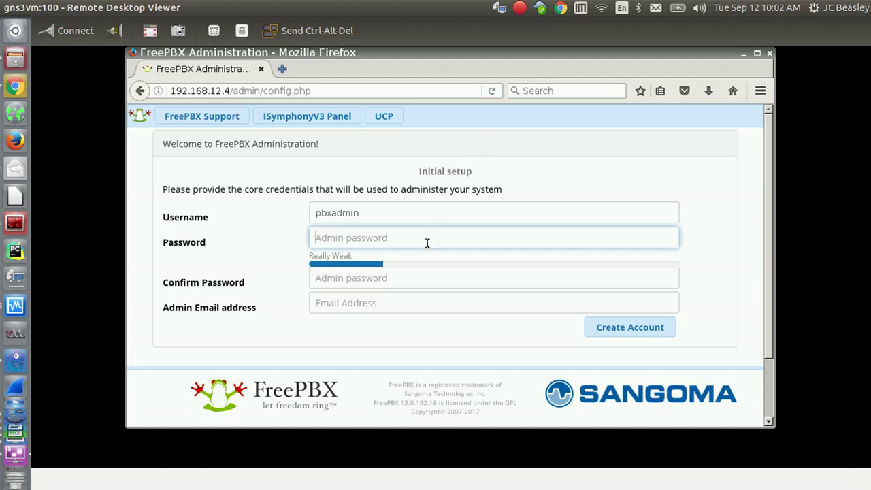
# Enter and confirm the admin password, then choose the saved admin e-mail from autocomplete.
pyautogui.write('p')
pyautogui.press('BackSpace')
pyautogui.write('password')
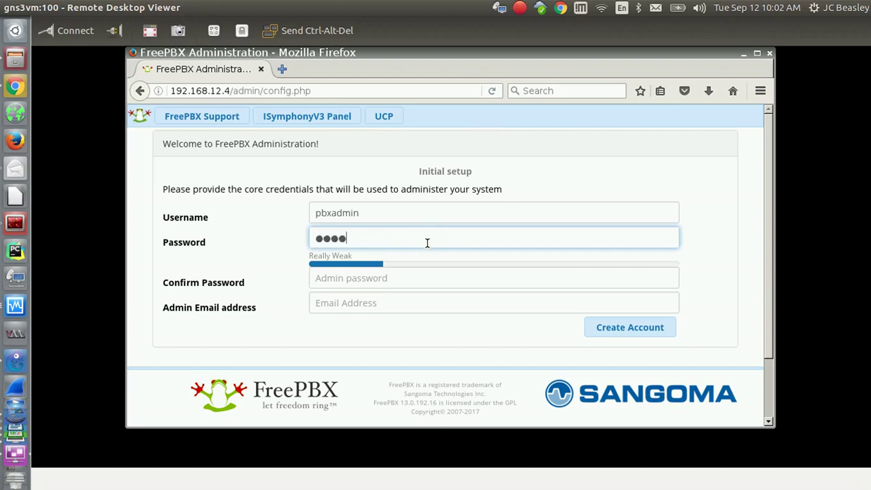
pyautogui.click(394, 280)
pyautogui.write('p')
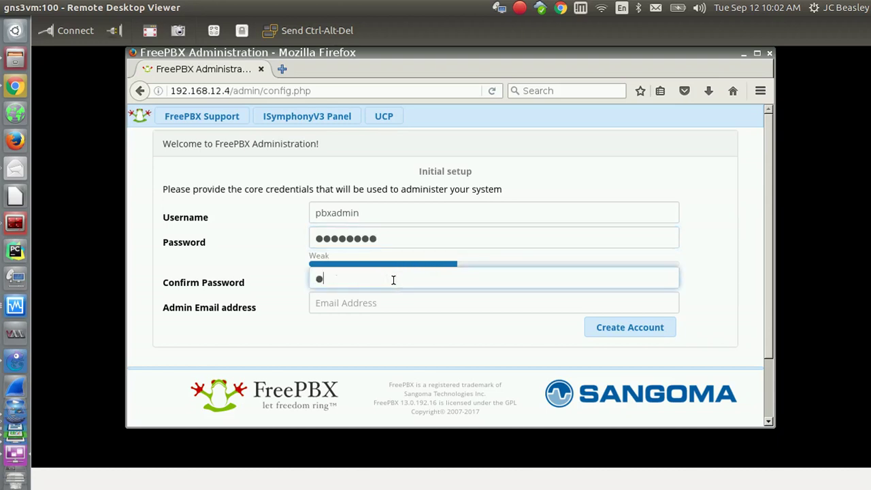
pyautogui.write('assword1')
pyautogui.click(383, 300)
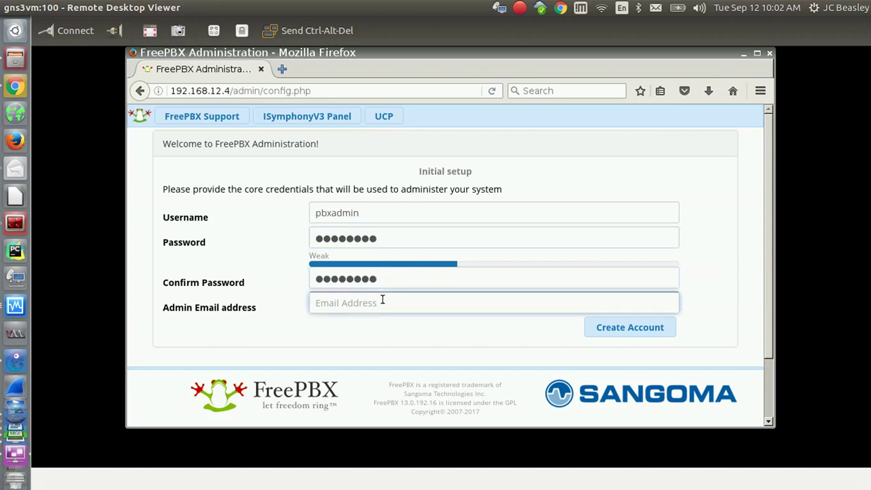
pyautogui.click(374, 309)
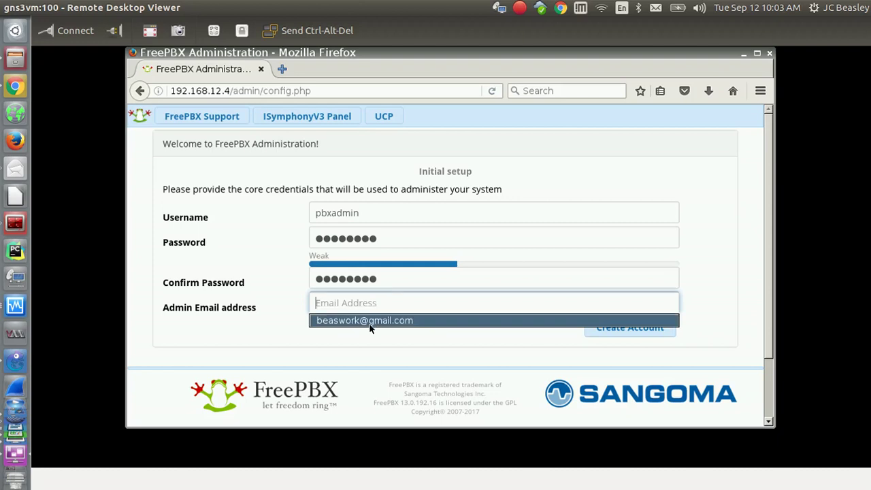
pyautogui.click(369, 320)
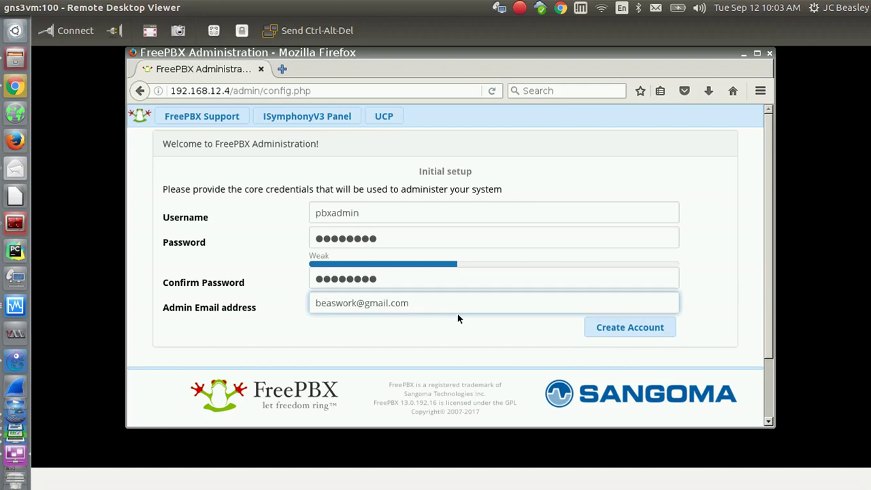
# Submit the new admin account and decline Firefox's offer to remember the login.
pyautogui.click(615, 329)
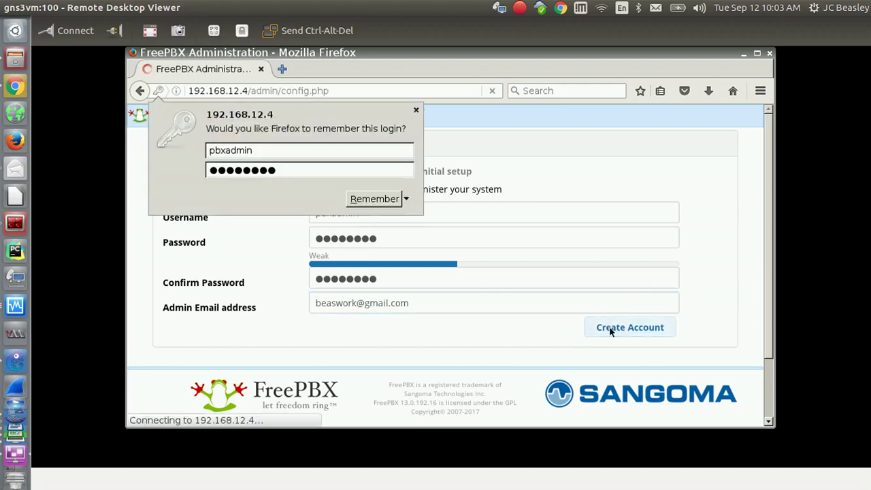
pyautogui.click(374, 199)
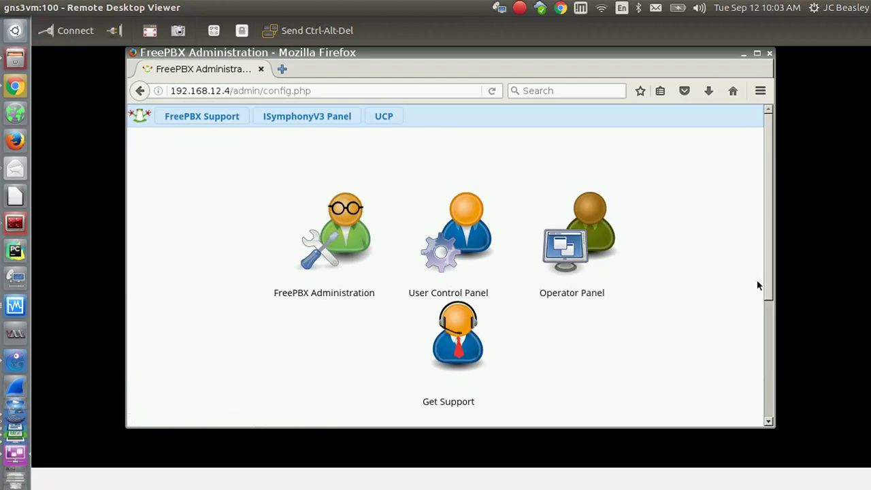
pyautogui.moveTo(771, 288); pyautogui.dragTo(768, 305)
pyautogui.scroll(1, 754, 272)
pyautogui.scroll(-2, 754, 306)
pyautogui.scroll(2, 753, 300)
pyautogui.scroll(-1, 752, 289)
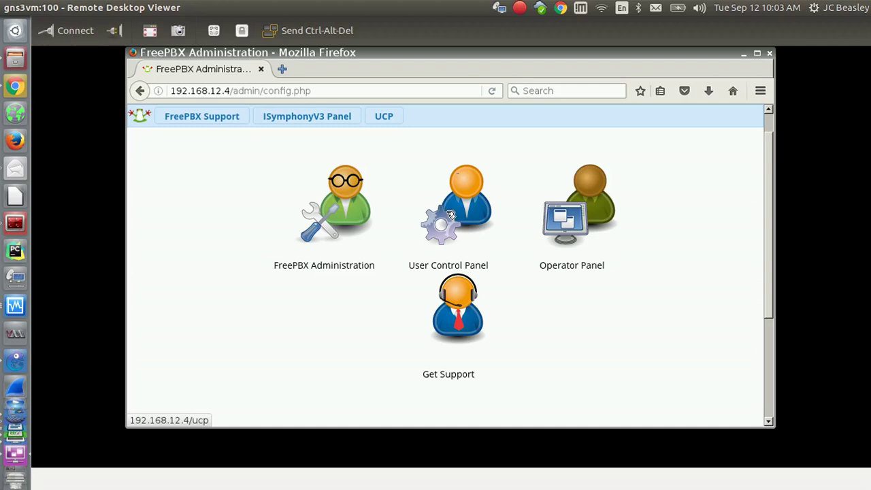
# Open the User Control Panel in a new tab and try logging in.
pyautogui.rightClick(450, 215)
pyautogui.click(465, 220)
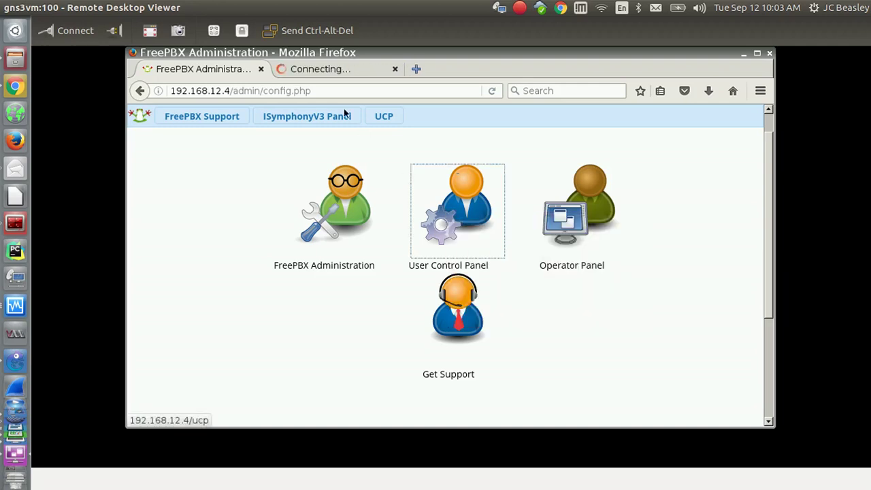
pyautogui.click(316, 71)
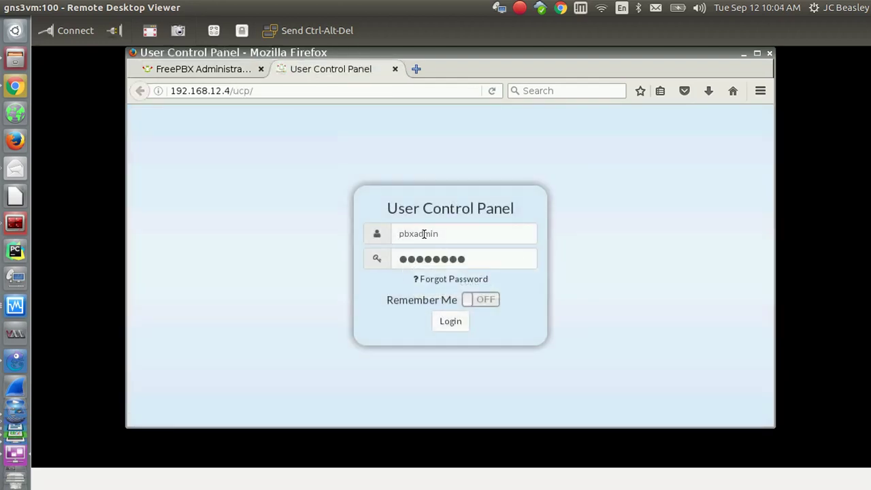
pyautogui.click(450, 321)
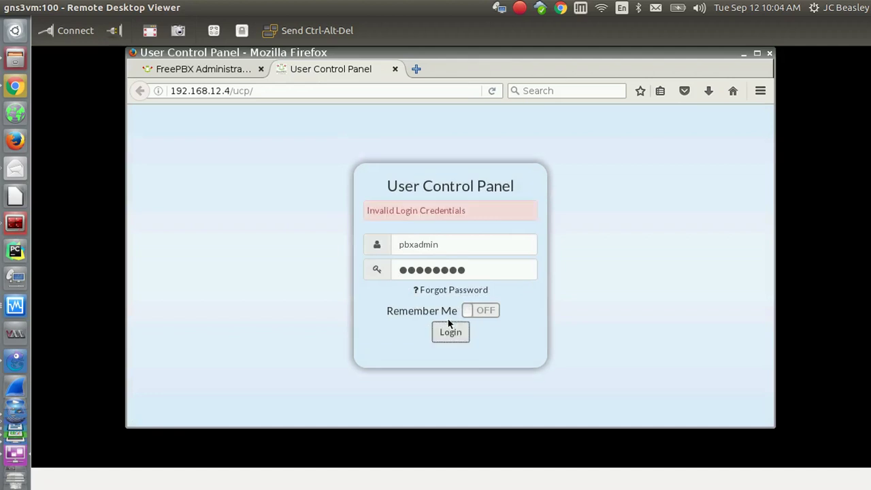
pyautogui.click(449, 252)
pyautogui.click(286, 177)
# Try the Operator Panel in a new tab, close it, then open the FreePBX Administration login.
pyautogui.click(197, 71)
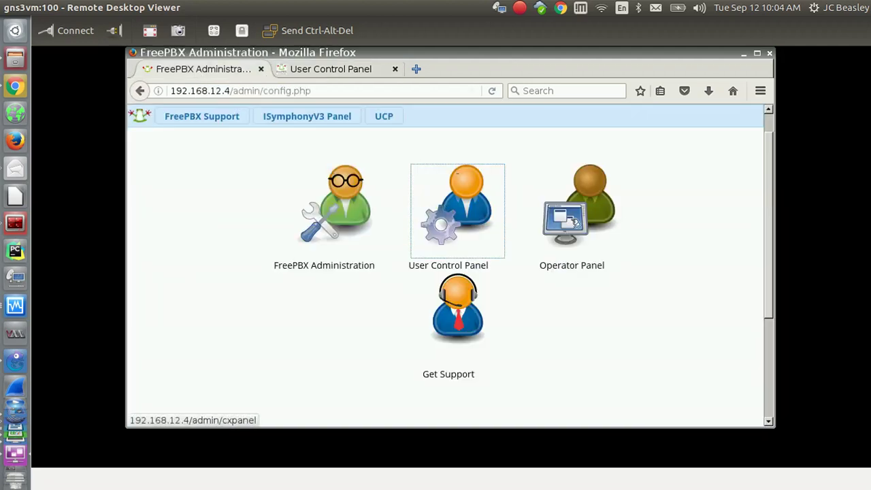
pyautogui.rightClick(576, 221)
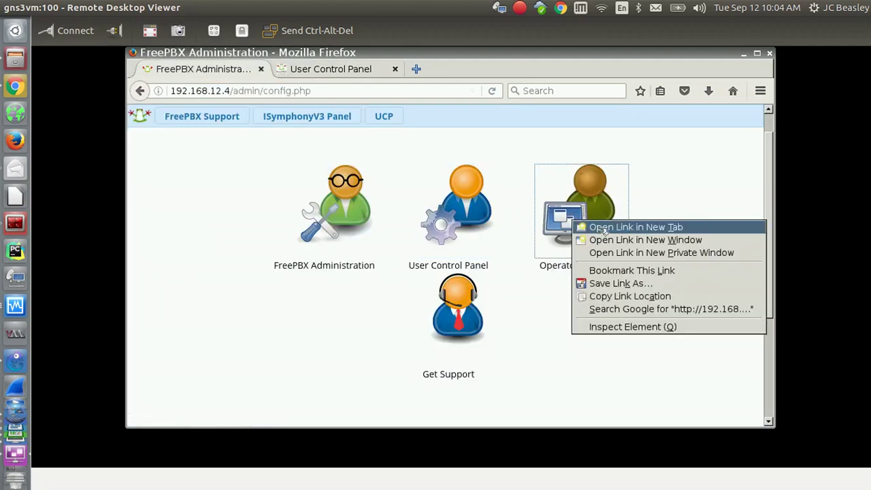
pyautogui.click(600, 226)
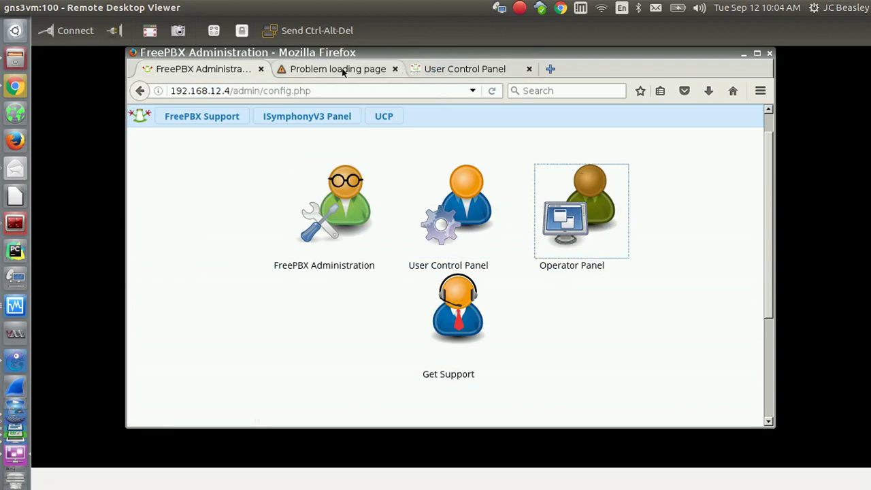
pyautogui.click(344, 72)
pyautogui.click(349, 357)
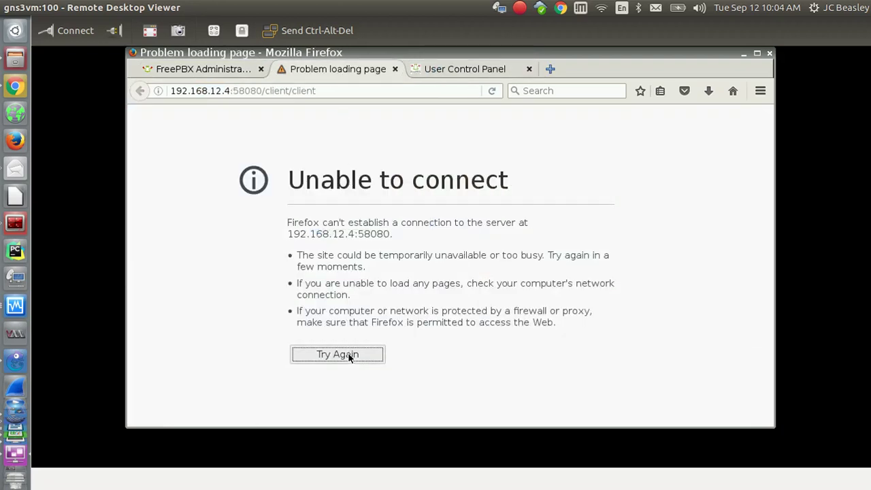
pyautogui.click(395, 70)
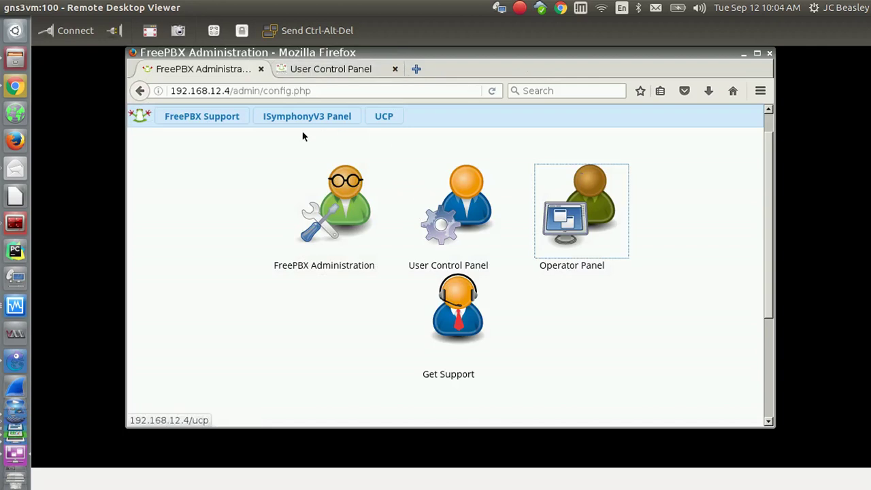
pyautogui.click(332, 221)
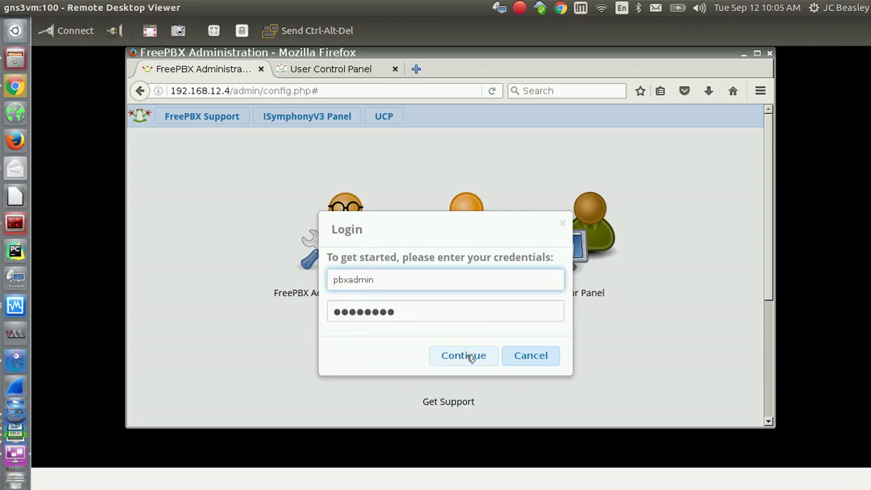
# Log in to FreePBX Administration with the prefilled credentials and choose Activate on the Welcome dialog.
pyautogui.click(471, 357)
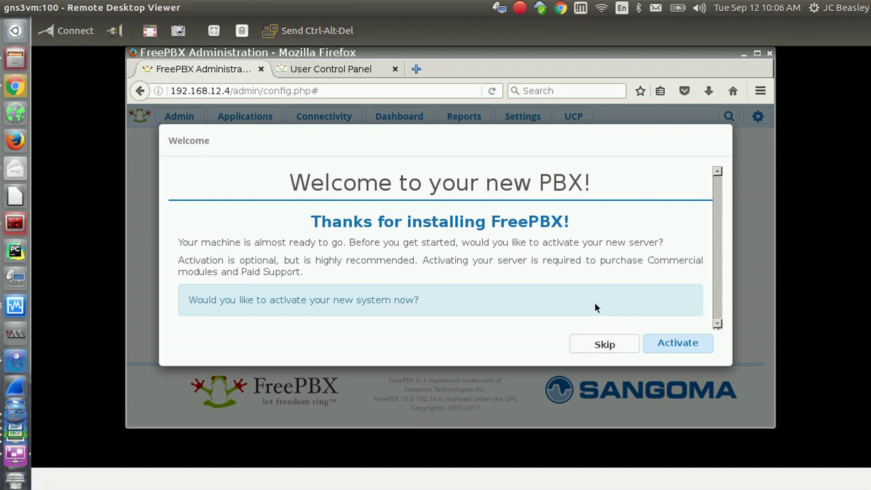
pyautogui.click(684, 346)
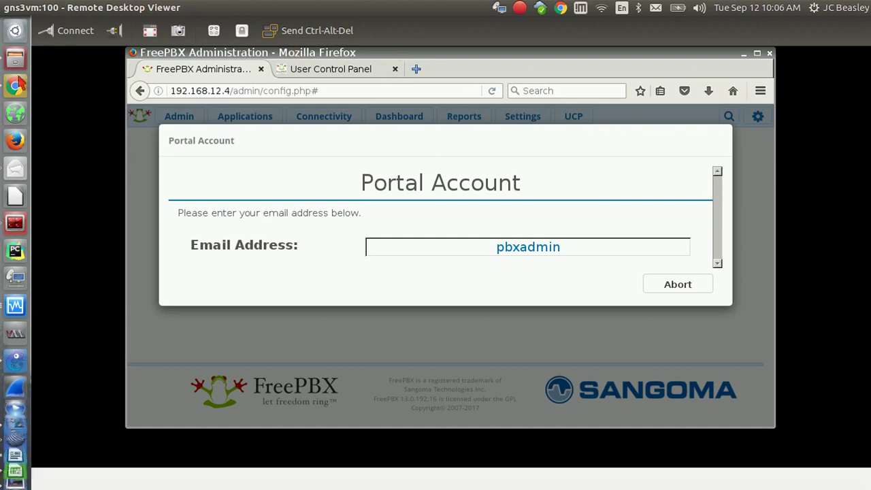
# Load freepbx.org in a new browser tab.
pyautogui.click(416, 68)
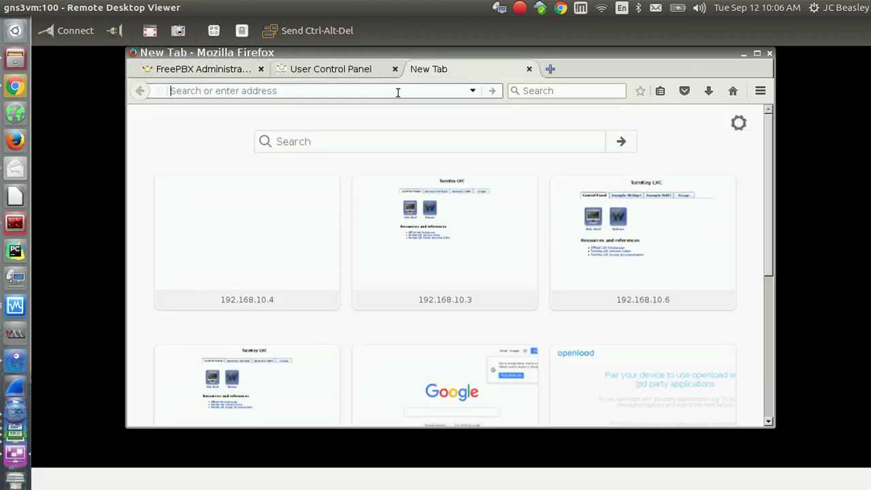
pyautogui.write('fre')
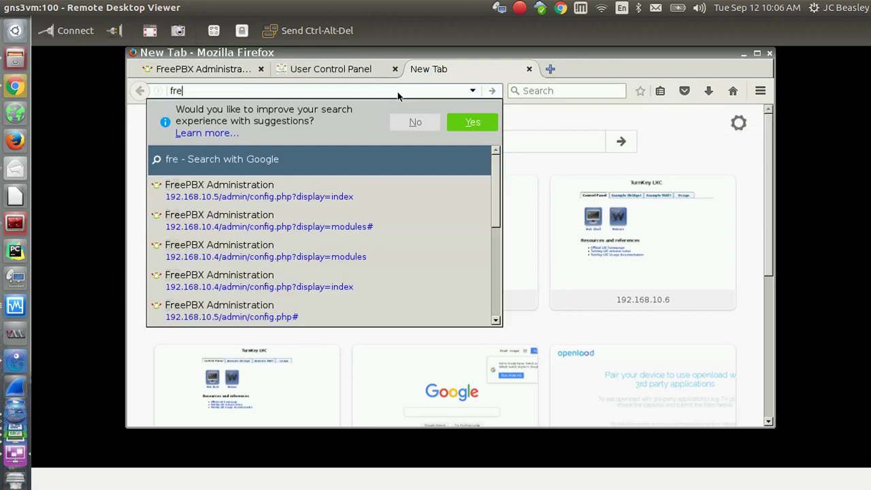
pyautogui.write('e')
pyautogui.write('p')
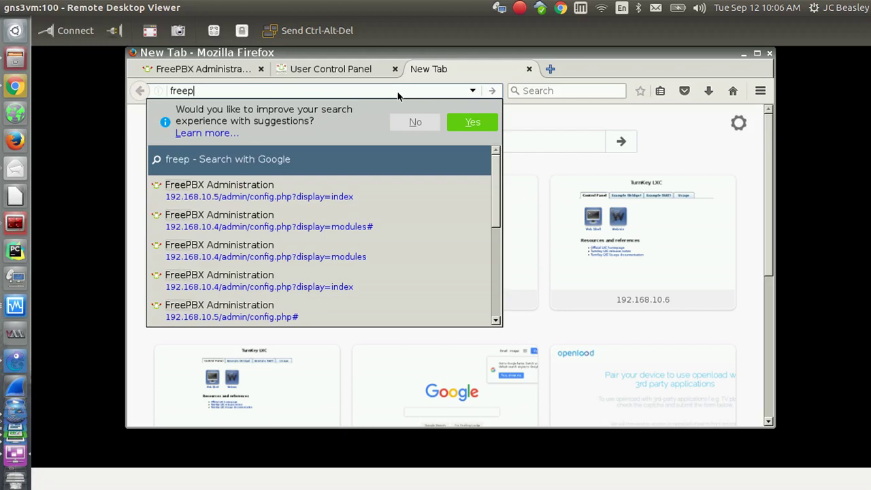
pyautogui.write('bx.org')
pyautogui.press('Return')
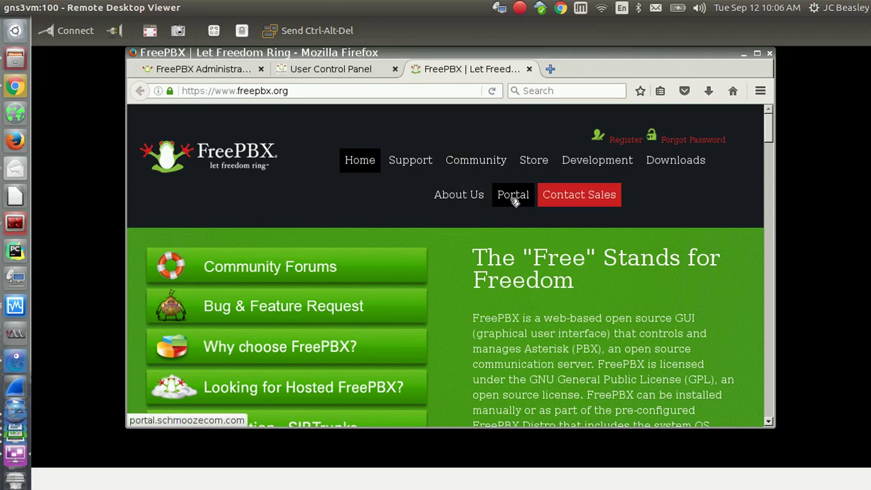
# Follow Portal to the Sangoma account sign-up form, review it, then return to the other tabs.
pyautogui.click(513, 197)
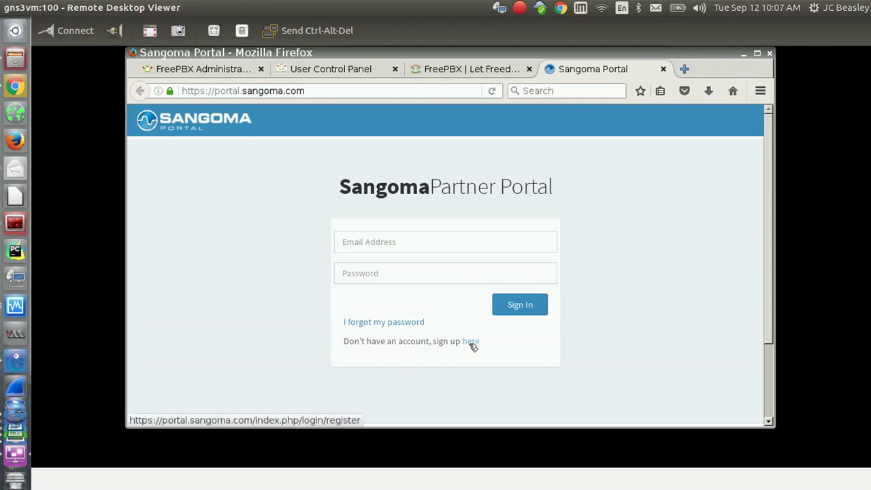
pyautogui.click(472, 344)
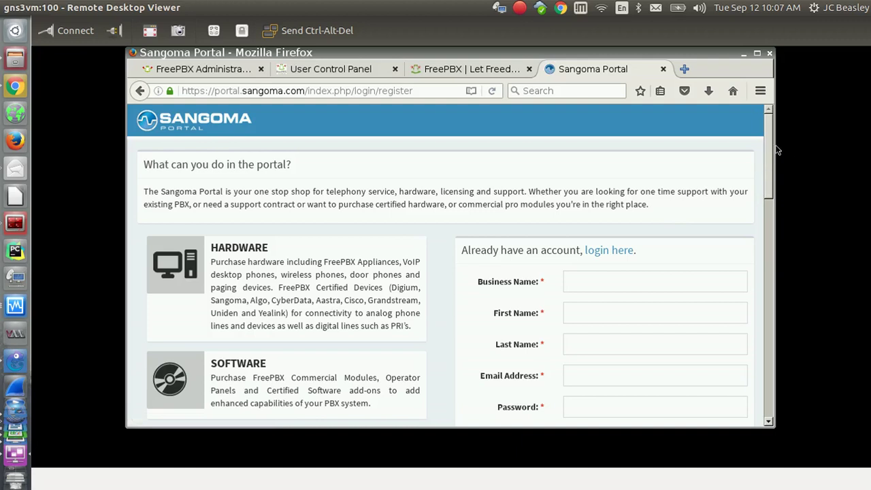
pyautogui.scroll(-2, 769, 160)
pyautogui.moveTo(768, 160); pyautogui.dragTo(763, 140)
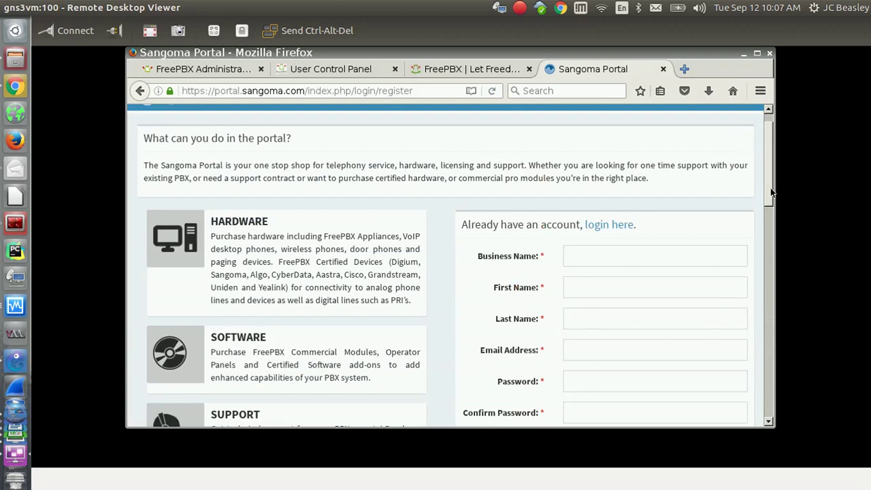
pyautogui.moveTo(770, 201); pyautogui.dragTo(396, 54)
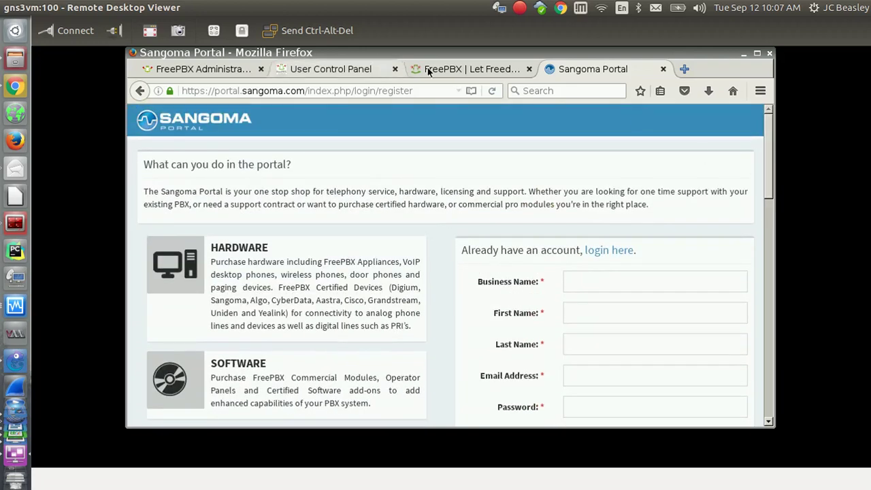
pyautogui.click(453, 69)
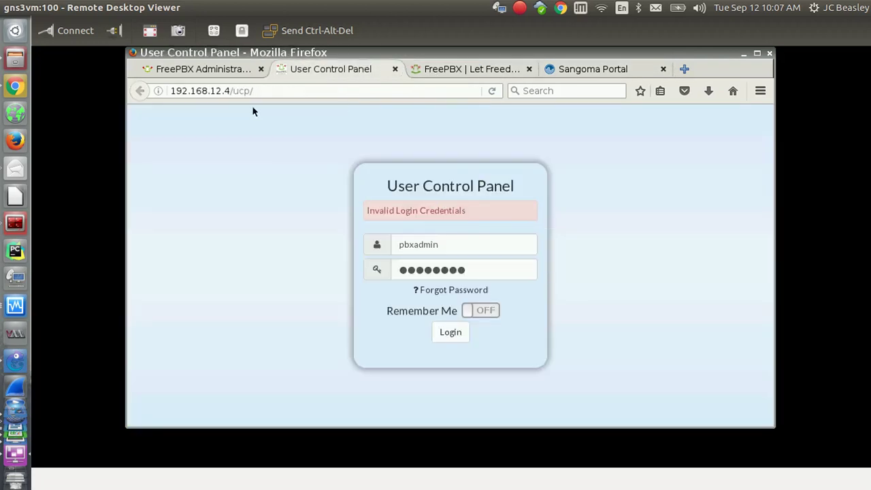
# Abort the Portal Account e-mail prompt and skip the PBXact UCC and Sangoma Phones promotions.
pyautogui.click(213, 69)
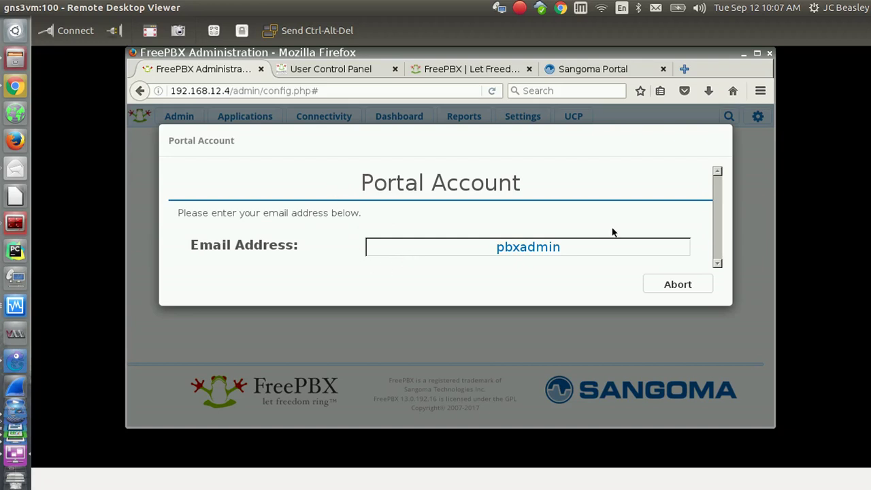
pyautogui.click(679, 286)
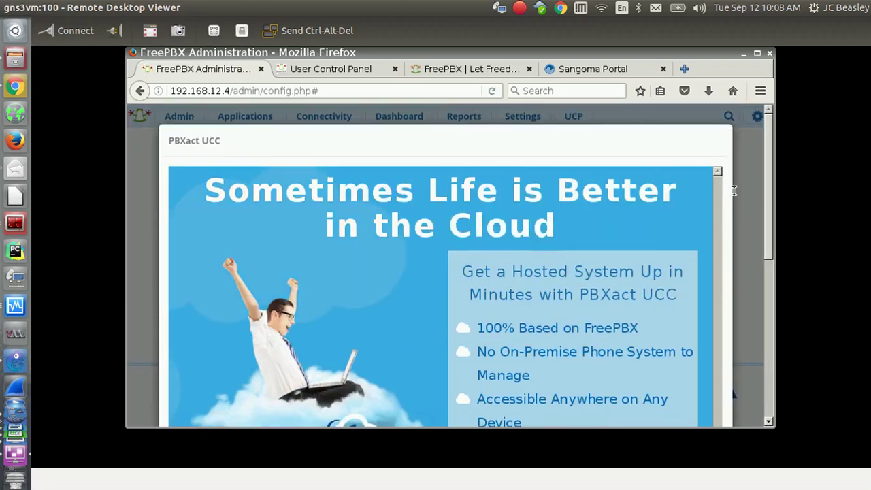
pyautogui.moveTo(769, 194); pyautogui.dragTo(779, 350)
pyautogui.click(676, 386)
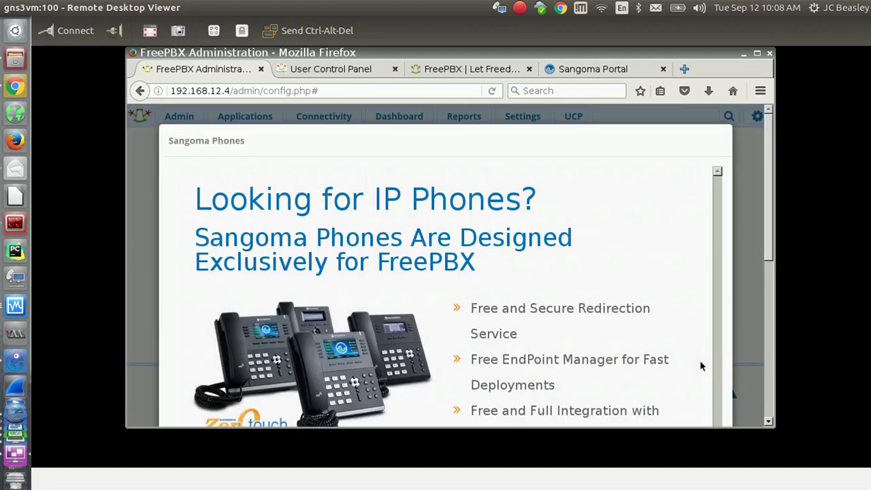
pyautogui.moveTo(768, 197); pyautogui.dragTo(768, 295)
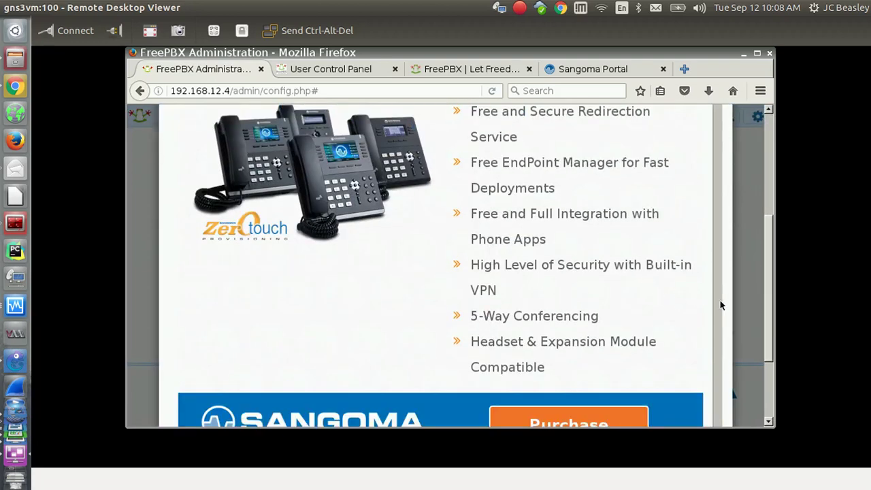
pyautogui.scroll(-2, 694, 368)
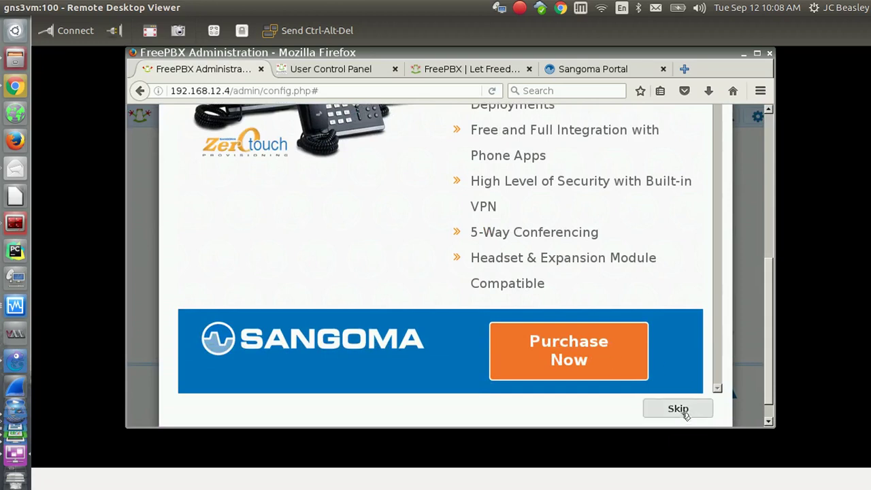
pyautogui.click(690, 410)
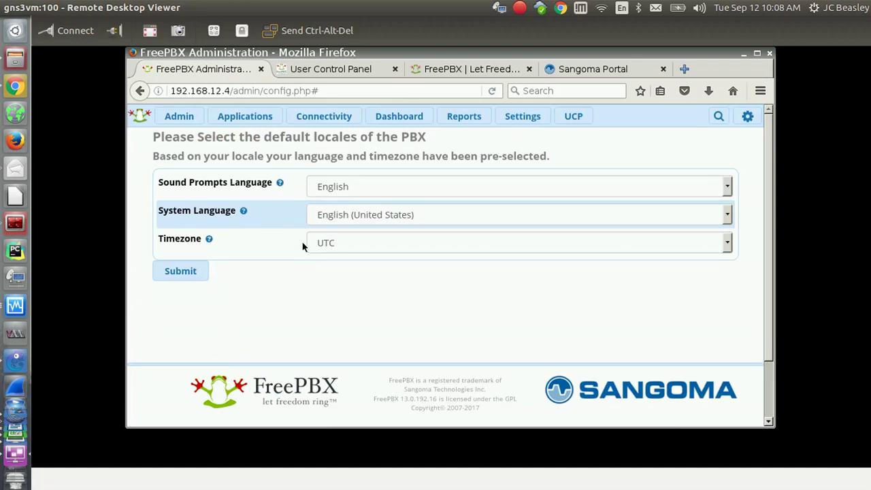
# Look through the Timezone dropdown on the locales page without changing it.
pyautogui.moveTo(211, 240)
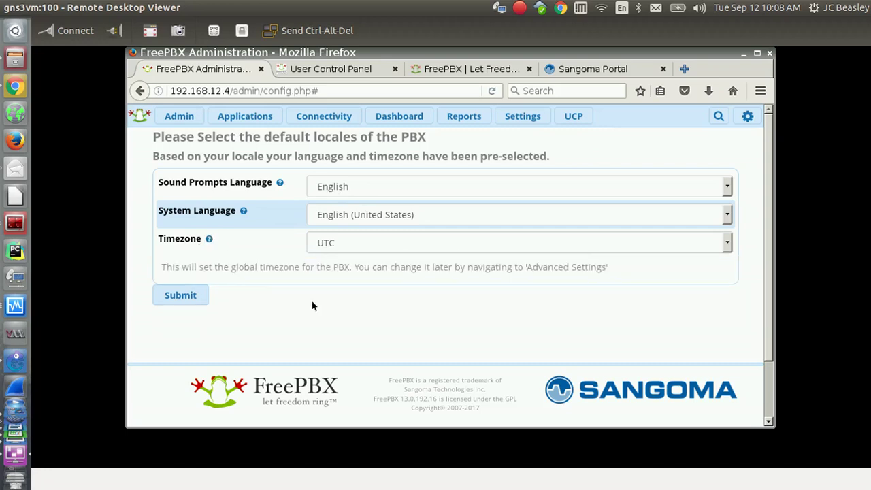
pyautogui.click(729, 245)
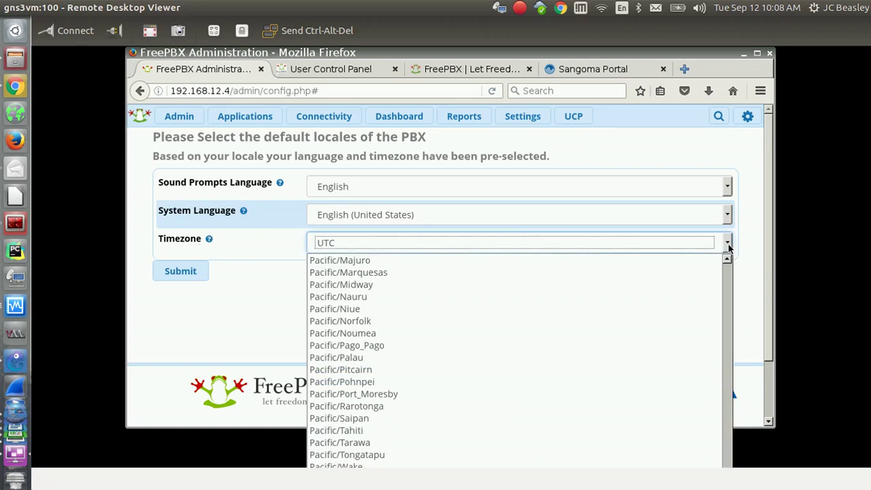
pyautogui.click(274, 294)
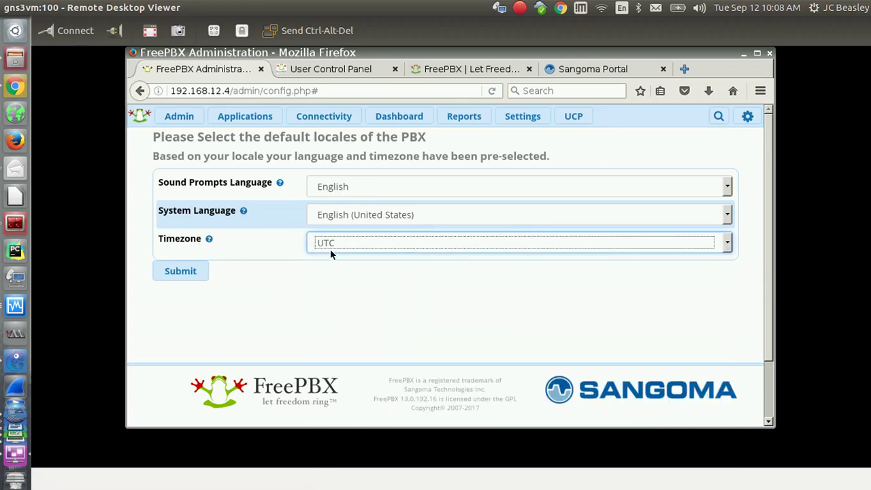
pyautogui.click(309, 285)
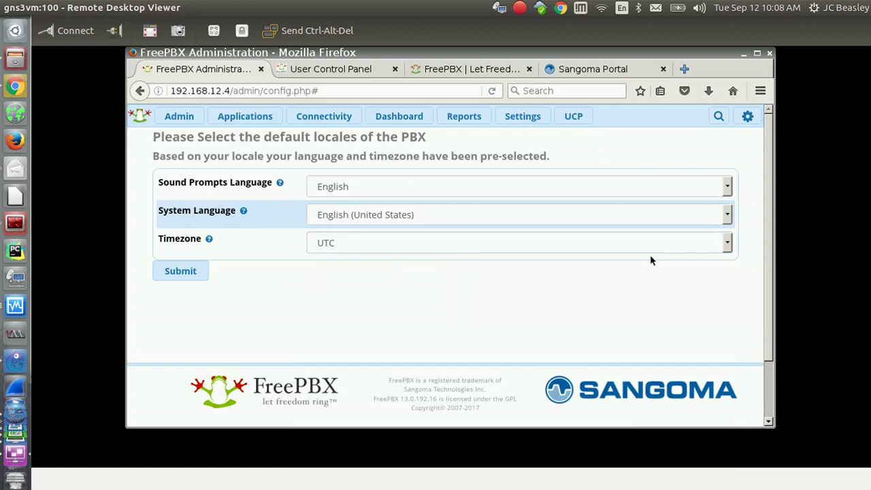
pyautogui.click(728, 244)
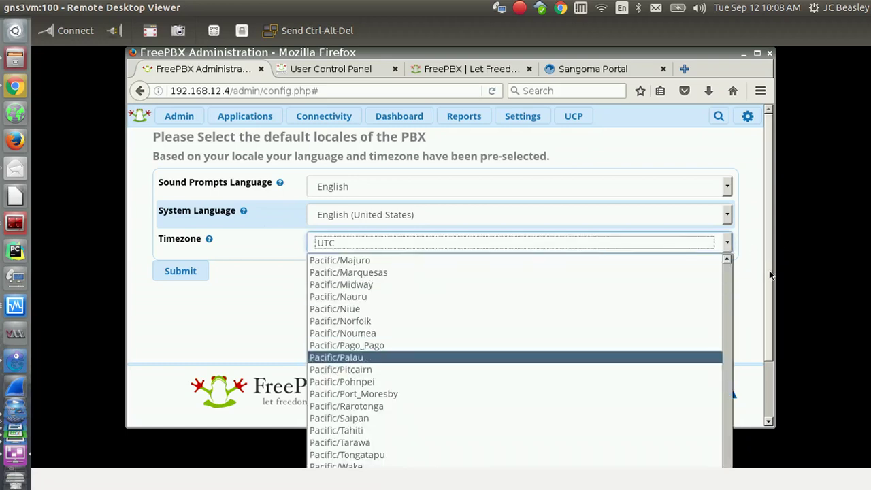
pyautogui.click(772, 293)
pyautogui.moveTo(768, 295); pyautogui.dragTo(763, 353)
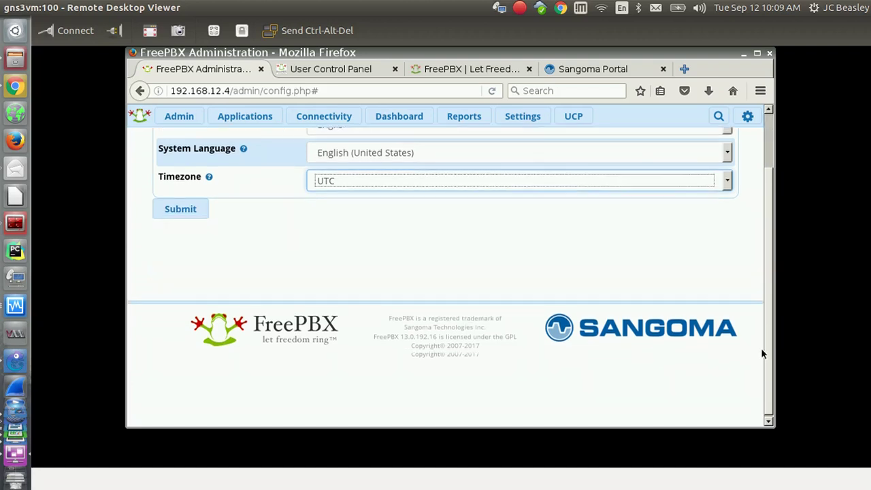
# Select America/Los_Angeles as the timezone with the arrow keys and submit the locales.
pyautogui.click(728, 181)
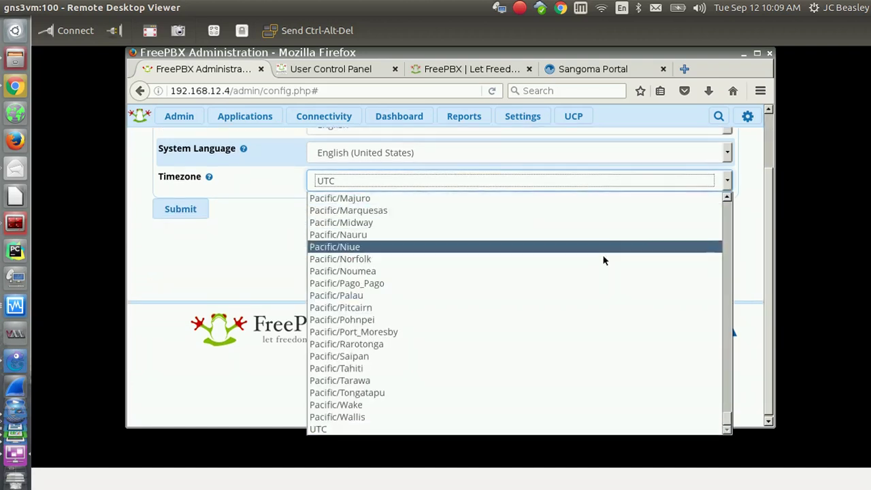
pyautogui.press('Down')
pyautogui.press('Up')
pyautogui.press('Up')
pyautogui.press('Up')
pyautogui.press('Up')
pyautogui.press('Up')
pyautogui.press('Up')
pyautogui.press('Up')
pyautogui.press('Up')
pyautogui.press('Up')
pyautogui.press('Up')
pyautogui.press('Up')
pyautogui.press('Up')
pyautogui.press('Up')
pyautogui.press('Up')
pyautogui.press('Up')
pyautogui.press('Up')
pyautogui.press('Up')
pyautogui.press('Up')
pyautogui.press('Up')
pyautogui.press('Up')
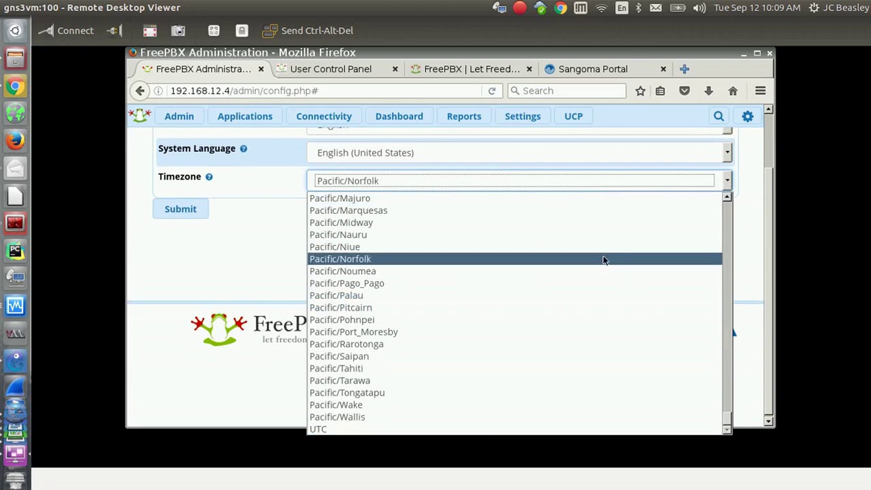
pyautogui.press('Up')
pyautogui.press('Up')
pyautogui.press('Up')
pyautogui.press('Up')
pyautogui.press('Up')
pyautogui.press('Up')
pyautogui.press('Up')
pyautogui.press('Up')
pyautogui.press('Up')
pyautogui.press('Up')
pyautogui.press('Up')
pyautogui.press('Up')
pyautogui.press('Up')
pyautogui.press('Up')
pyautogui.press('Up')
pyautogui.press('Up')
pyautogui.press('Up')
pyautogui.press('Up')
pyautogui.press('Up')
pyautogui.press('Up')
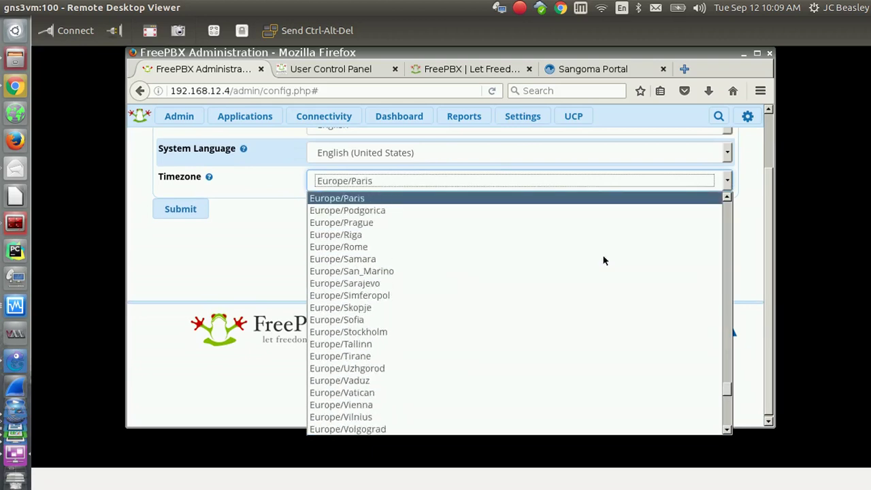
pyautogui.press('Up')
pyautogui.press('Up')
pyautogui.press('Up')
pyautogui.press('Up')
pyautogui.press('Up')
pyautogui.press('Up')
pyautogui.press('Up')
pyautogui.press('Up')
pyautogui.press('Up')
pyautogui.press('Up')
pyautogui.press('Up')
pyautogui.press('Up')
pyautogui.press('Up')
pyautogui.press('Up')
pyautogui.press('Up')
pyautogui.press('Up')
pyautogui.press('Up')
pyautogui.press('Up')
pyautogui.press('Up')
pyautogui.press('Up')
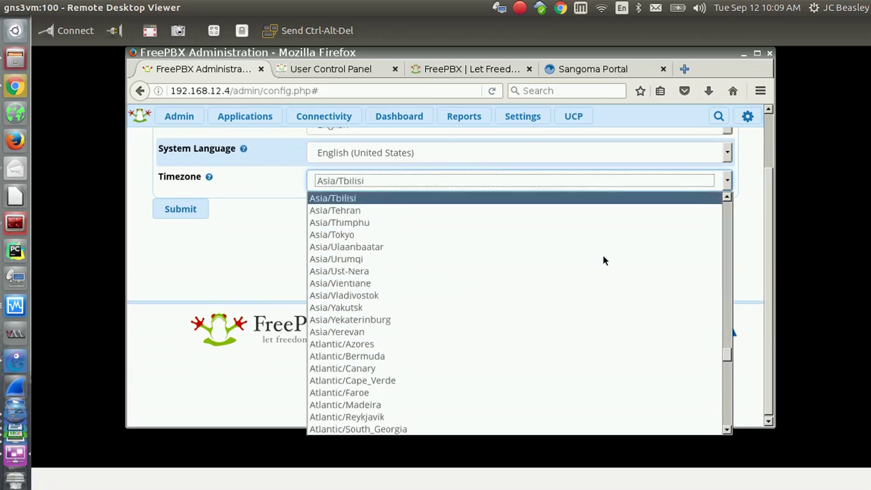
pyautogui.press('Up')
pyautogui.press('Up')
pyautogui.press('Up')
pyautogui.press('Up')
pyautogui.press('Up')
pyautogui.press('Up')
pyautogui.press('Up')
pyautogui.press('Up')
pyautogui.press('Up')
pyautogui.press('Up')
pyautogui.press('Up')
pyautogui.press('Up')
pyautogui.press('Up')
pyautogui.press('Up')
pyautogui.press('Up')
pyautogui.press('Up')
pyautogui.press('Up')
pyautogui.press('Up')
pyautogui.press('Up')
pyautogui.press('Up')
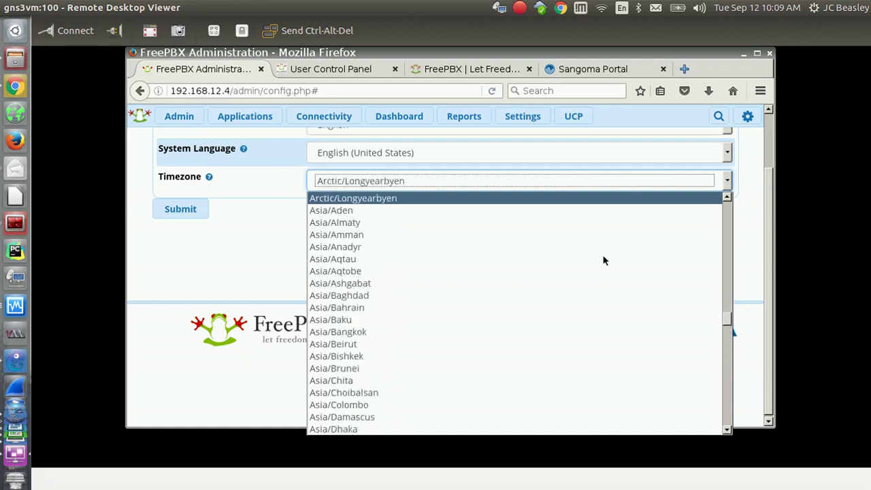
pyautogui.press('Up')
pyautogui.press('Up')
pyautogui.press('Up')
pyautogui.press('Up')
pyautogui.press('Up')
pyautogui.press('Up')
pyautogui.press('Up')
pyautogui.press('Up')
pyautogui.press('Up')
pyautogui.press('Up')
pyautogui.press('Up')
pyautogui.press('Up')
pyautogui.press('Up')
pyautogui.press('Up')
pyautogui.press('Up')
pyautogui.press('Up')
pyautogui.press('Up')
pyautogui.press('Up')
pyautogui.press('Up')
pyautogui.press('Up')
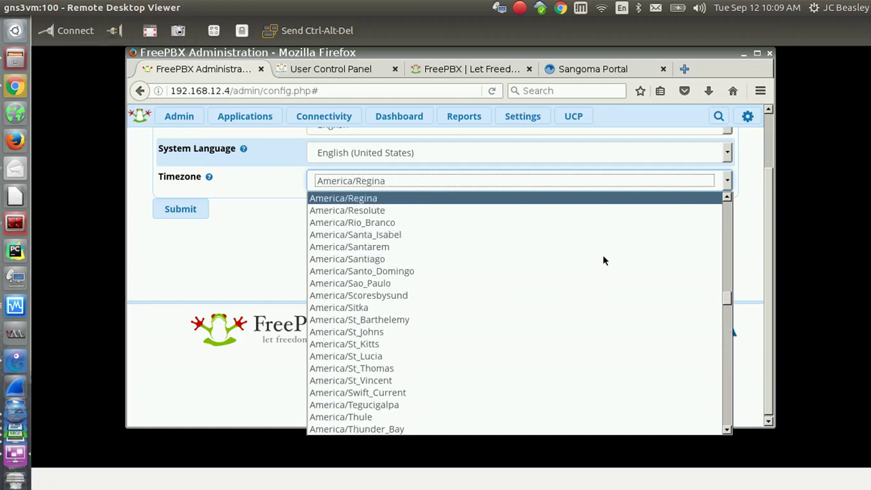
pyautogui.press('Up')
pyautogui.press('Up')
pyautogui.press('Up')
pyautogui.press('Up')
pyautogui.press('Up')
pyautogui.press('Up')
pyautogui.press('Up')
pyautogui.press('Up')
pyautogui.press('Up')
pyautogui.press('Up')
pyautogui.press('Up')
pyautogui.press('Up')
pyautogui.press('Up')
pyautogui.press('Up')
pyautogui.press('Up')
pyautogui.press('Up')
pyautogui.press('Up')
pyautogui.press('Up')
pyautogui.press('Up')
pyautogui.press('Up')
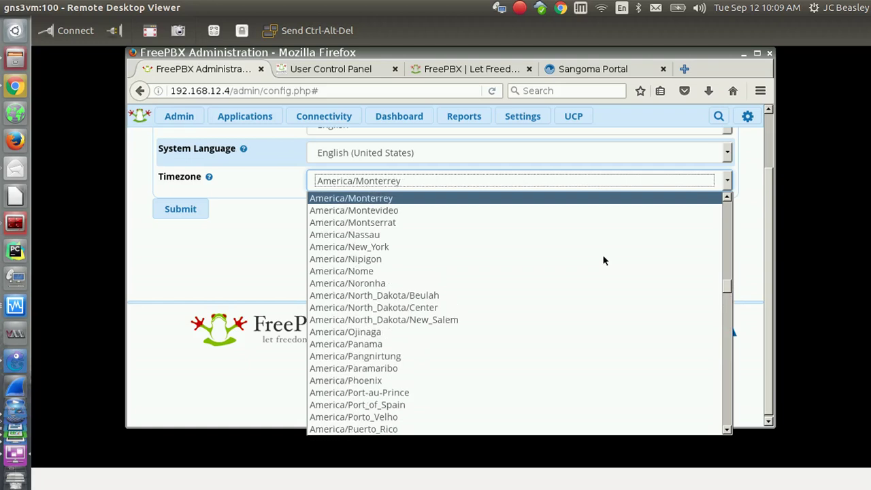
pyautogui.press('Up')
pyautogui.press('Down')
pyautogui.press('Down')
pyautogui.press('Down')
pyautogui.press('Down')
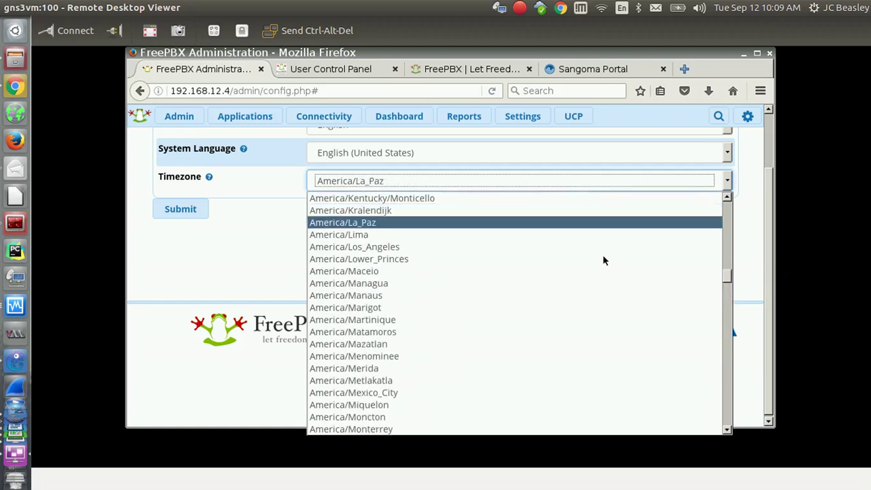
pyautogui.press('Return')
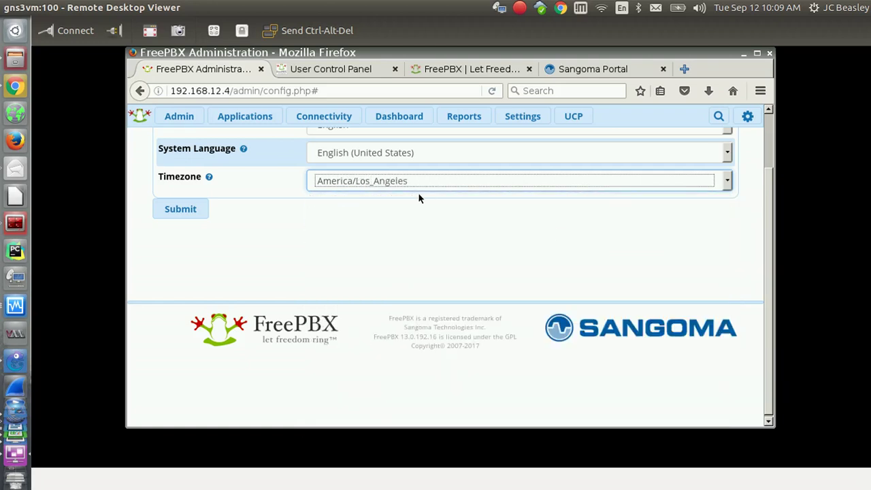
pyautogui.click(186, 213)
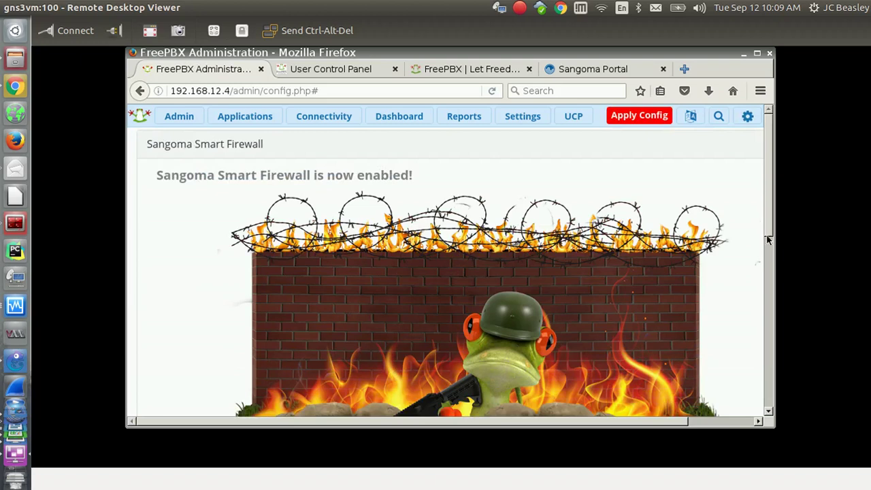
# Abort the Sangoma Smart Firewall setup and confirm resending the page data.
pyautogui.moveTo(770, 235); pyautogui.dragTo(780, 352)
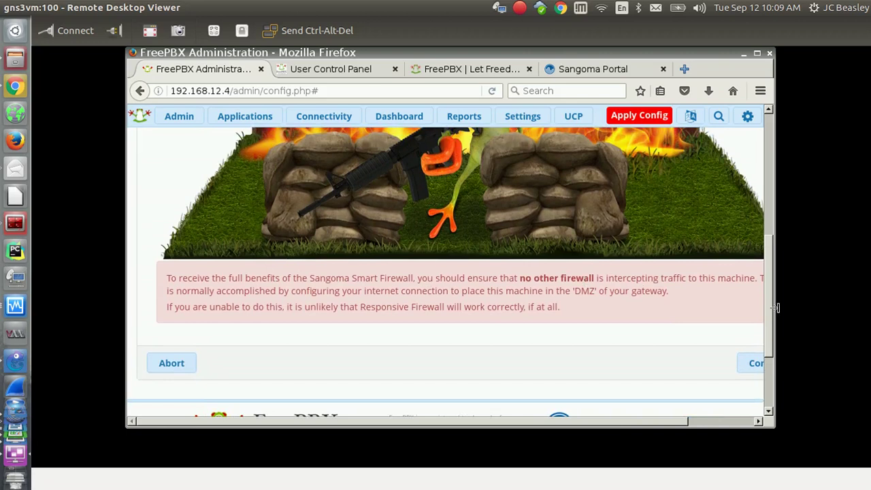
pyautogui.moveTo(769, 324)
pyautogui.mouseDown()
pyautogui.moveTo(768, 291)
pyautogui.moveTo(770, 324)
pyautogui.mouseUp()
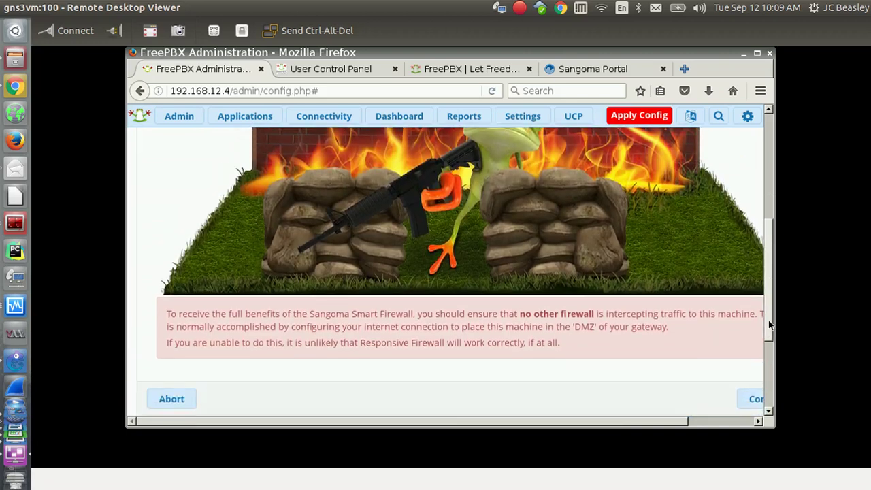
pyautogui.moveTo(770, 324); pyautogui.dragTo(769, 329)
pyautogui.moveTo(629, 416); pyautogui.dragTo(542, 412)
pyautogui.moveTo(768, 309)
pyautogui.mouseDown()
pyautogui.moveTo(768, 299)
pyautogui.moveTo(768, 315)
pyautogui.mouseUp()
pyautogui.click(181, 376)
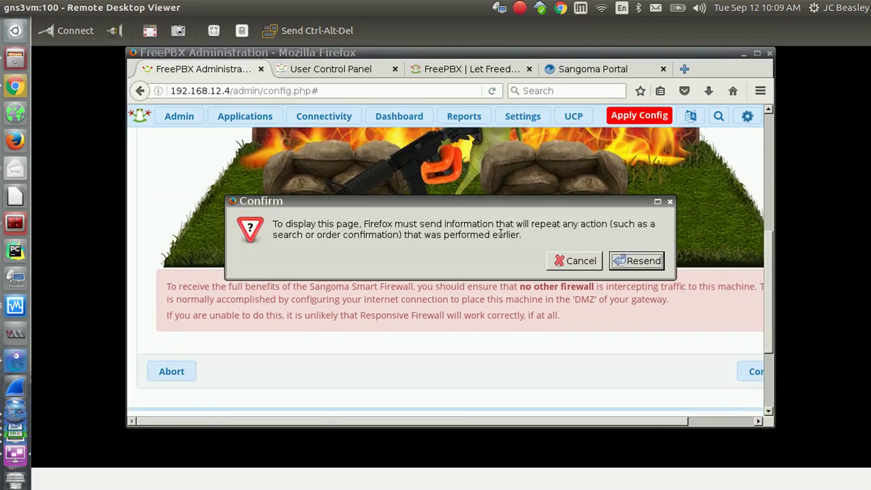
pyautogui.click(625, 261)
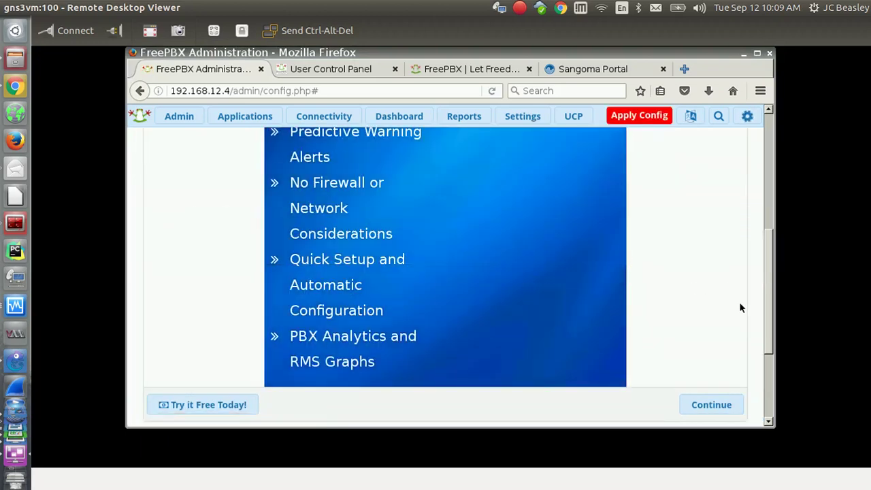
# Review the RMS monitoring promotion and continue past it.
pyautogui.scroll(3, 762, 227)
pyautogui.scroll(-5, 762, 246)
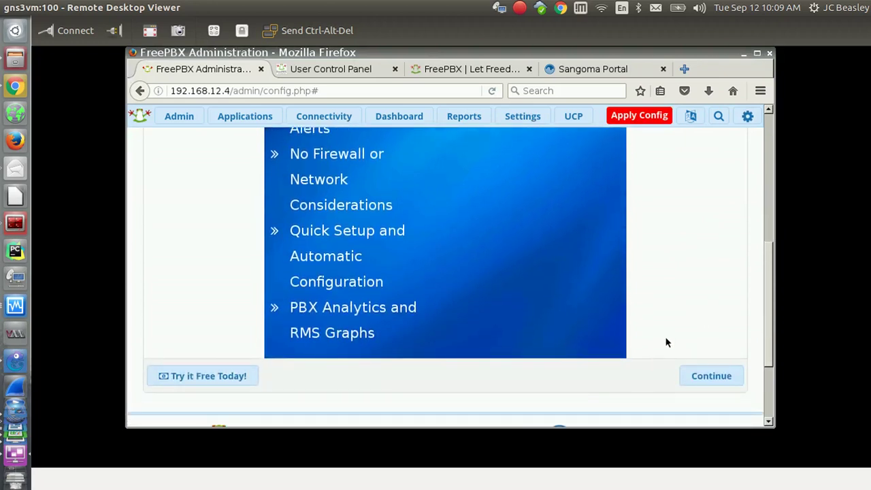
pyautogui.scroll(4, 763, 272)
pyautogui.scroll(1, 762, 252)
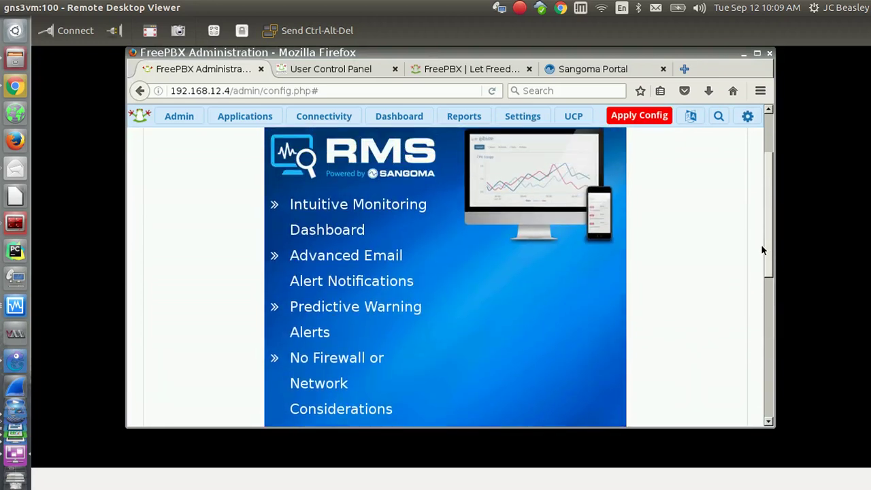
pyautogui.scroll(-4, 759, 259)
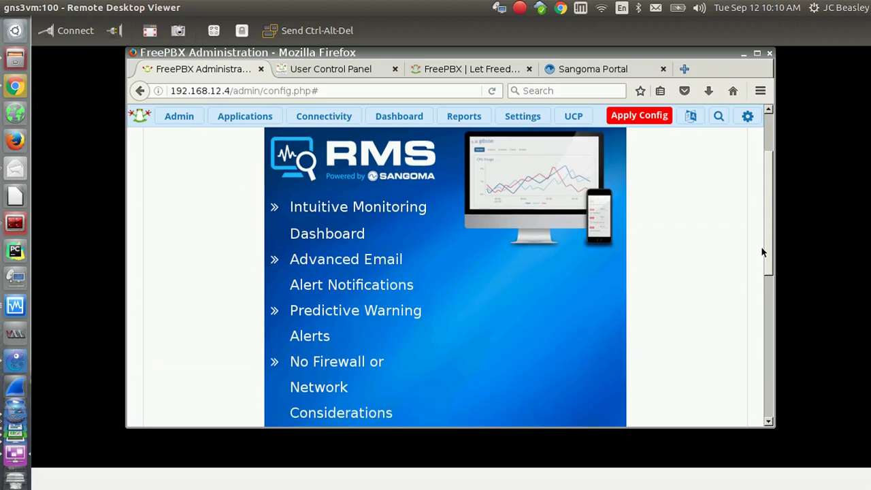
pyautogui.scroll(-1, 746, 331)
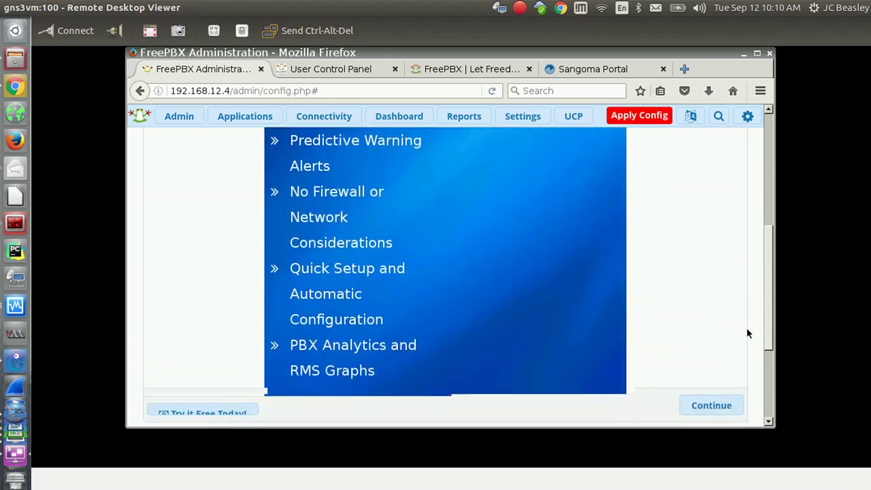
pyautogui.click(711, 377)
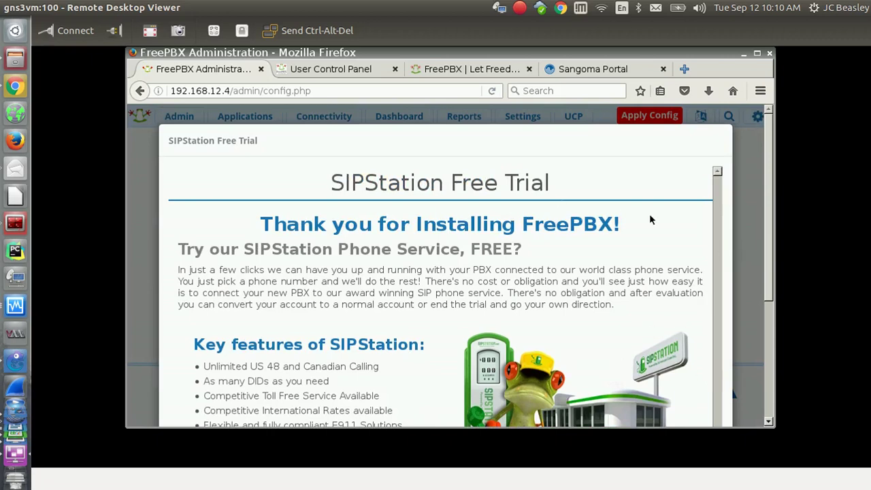
# Read through the SIPStation Free Trial offer and choose Not Now.
pyautogui.scroll(-3, 767, 268)
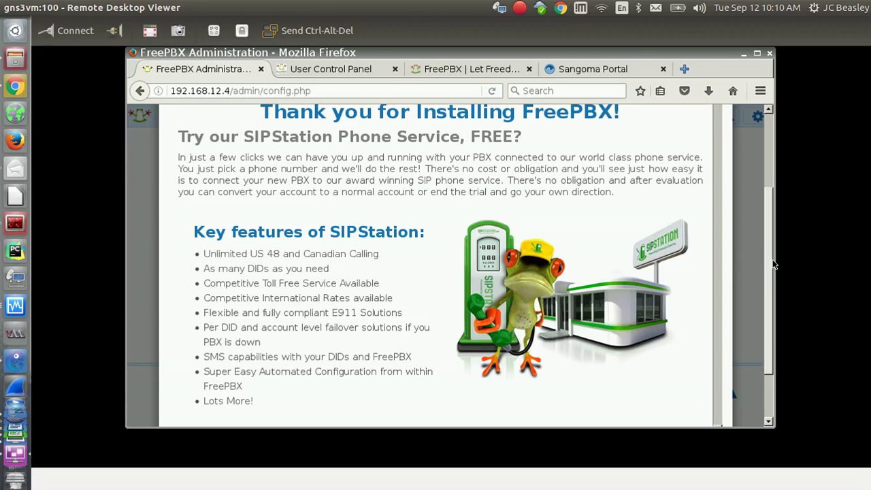
pyautogui.scroll(3, 760, 215)
pyautogui.scroll(-1, 762, 222)
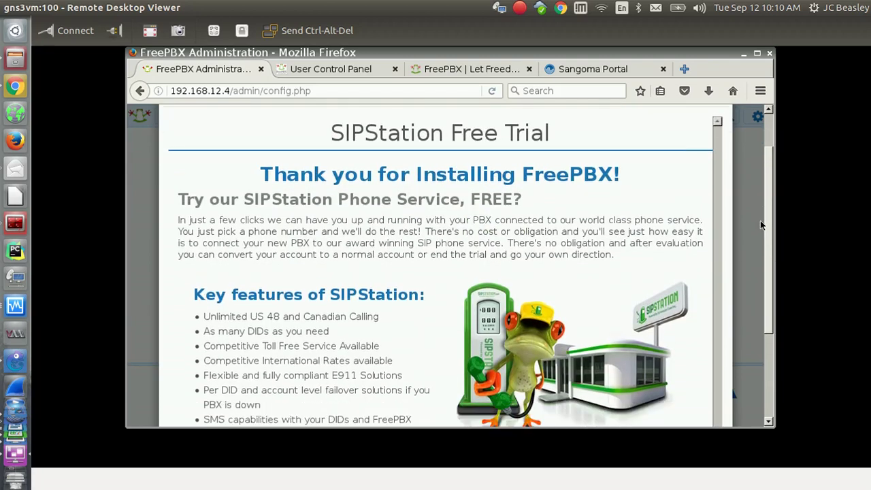
pyautogui.scroll(-2, 761, 225)
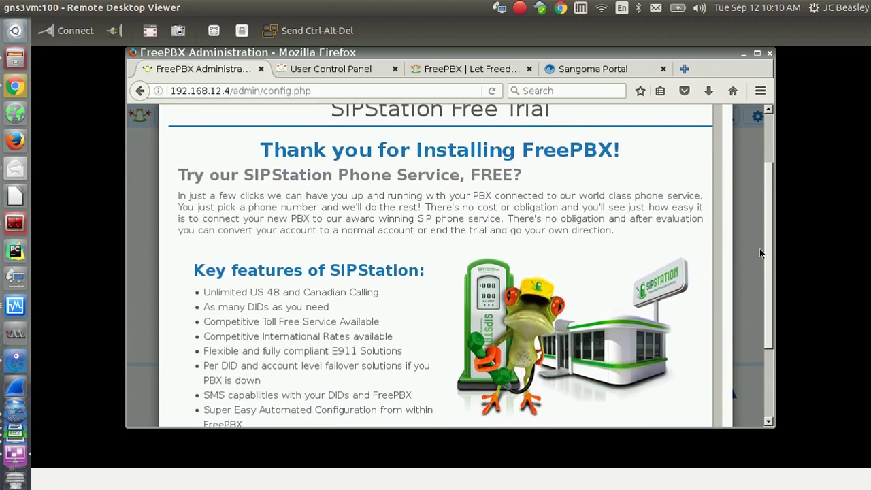
pyautogui.scroll(-2, 761, 286)
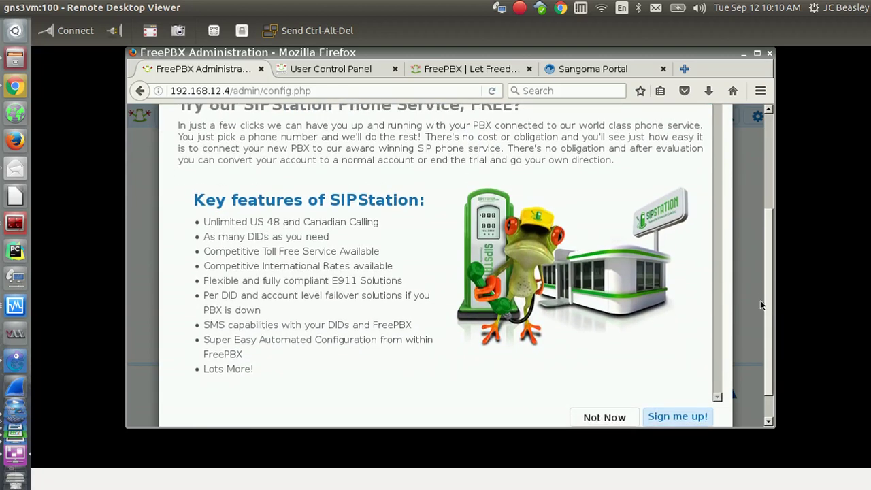
pyautogui.scroll(-1, 760, 326)
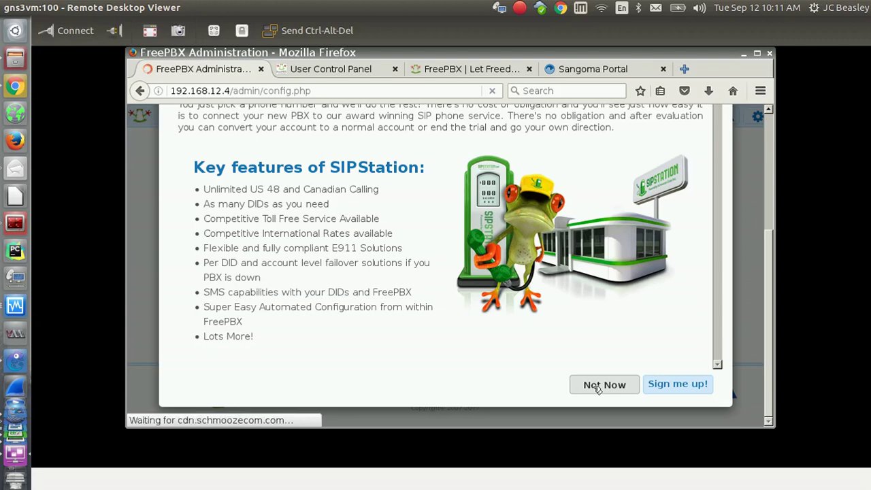
pyautogui.click(599, 385)
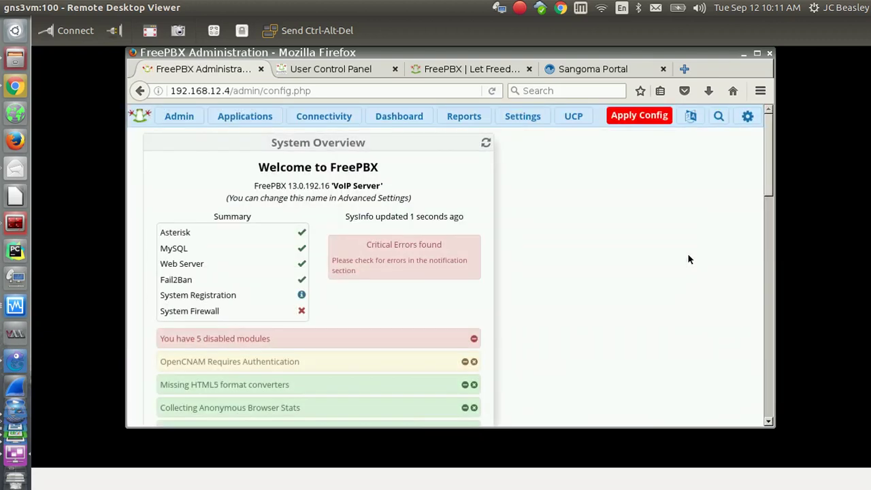
pyautogui.moveTo(768, 197)
pyautogui.mouseDown()
pyautogui.moveTo(763, 391)
pyautogui.moveTo(775, 256)
pyautogui.moveTo(769, 190)
pyautogui.mouseUp()
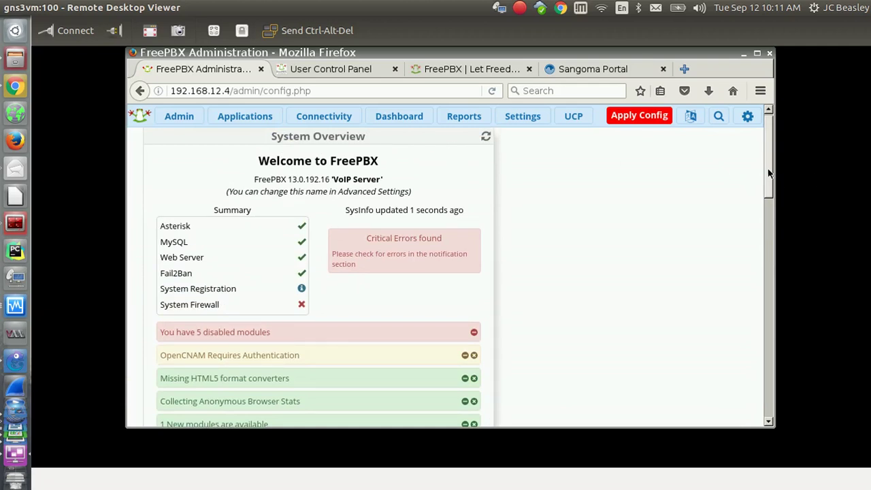
pyautogui.moveTo(769, 174)
pyautogui.mouseDown()
pyautogui.moveTo(766, 234)
pyautogui.moveTo(767, 162)
pyautogui.moveTo(767, 210)
pyautogui.moveTo(766, 181)
pyautogui.mouseUp()
pyautogui.moveTo(213, 177)
pyautogui.moveTo(170, 194)
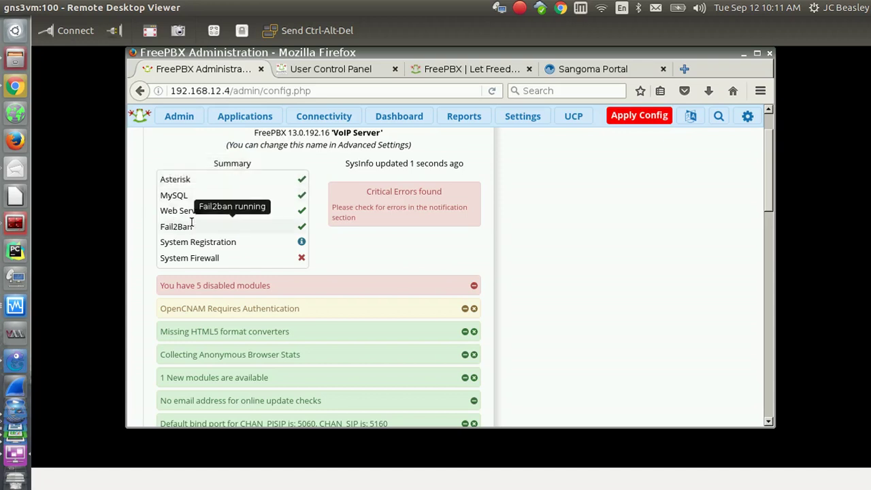
pyautogui.moveTo(211, 244)
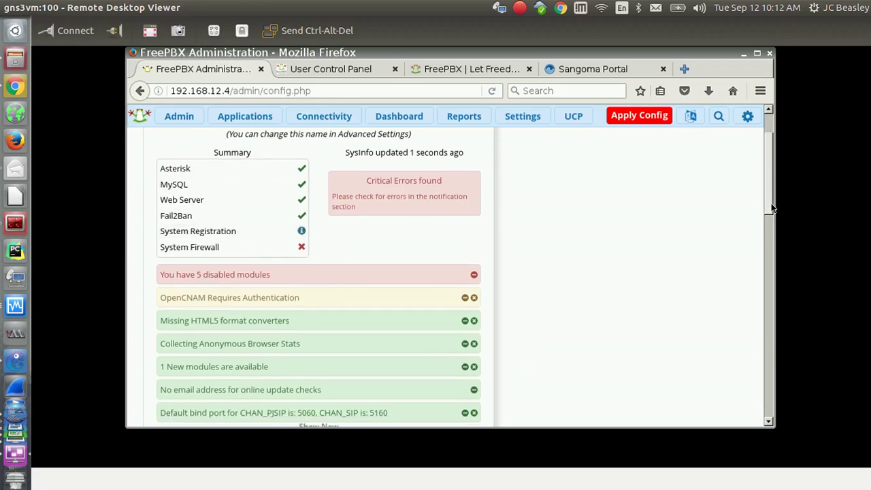
pyautogui.scroll(-1, 771, 207)
pyautogui.moveTo(301, 231)
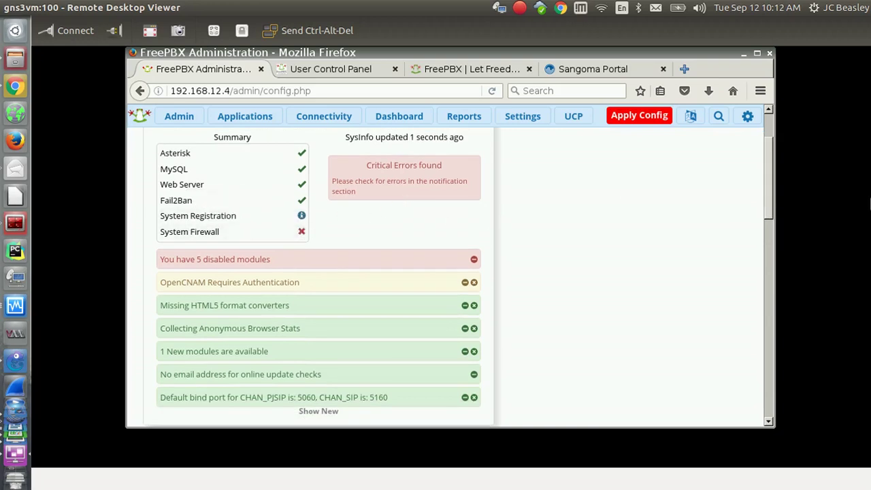
pyautogui.scroll(-1, 771, 218)
pyautogui.moveTo(771, 218)
pyautogui.mouseDown()
pyautogui.moveTo(782, 241)
pyautogui.moveTo(781, 223)
pyautogui.mouseUp()
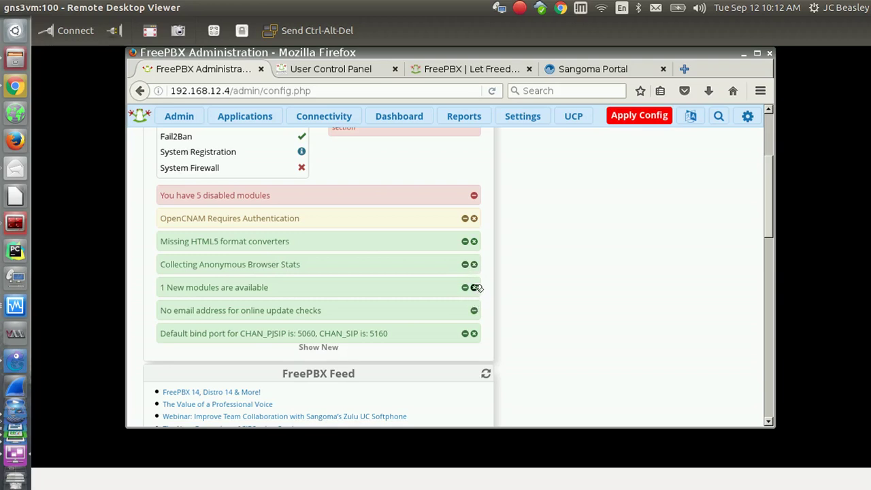
# Expand the OpenCNAM authentication warning, then the notice listing the 5 disabled modules.
pyautogui.click(223, 221)
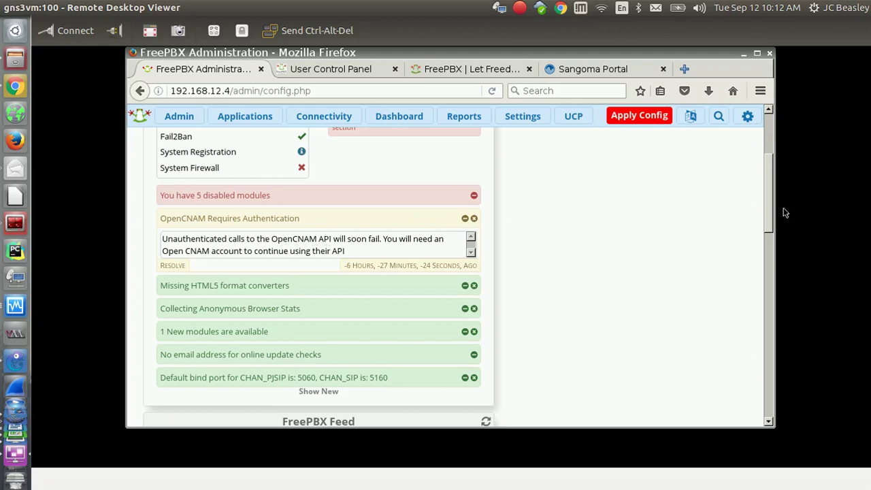
pyautogui.moveTo(765, 208); pyautogui.dragTo(762, 189)
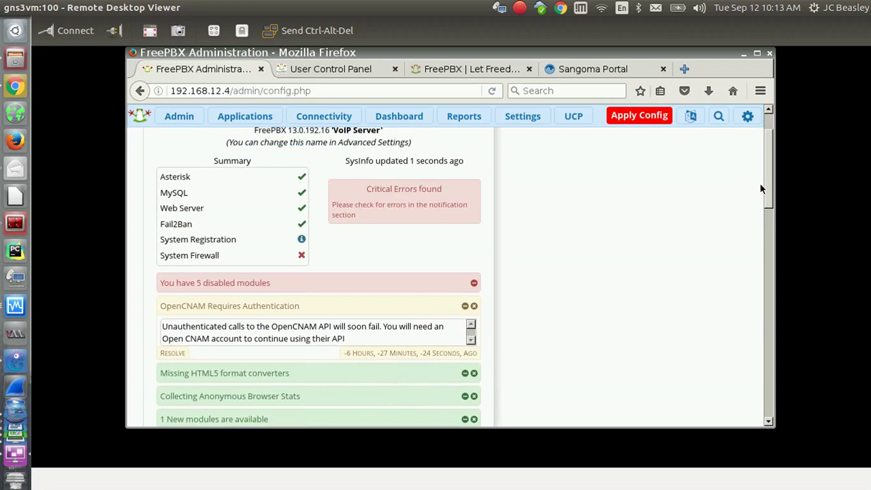
pyautogui.moveTo(767, 189); pyautogui.dragTo(767, 192)
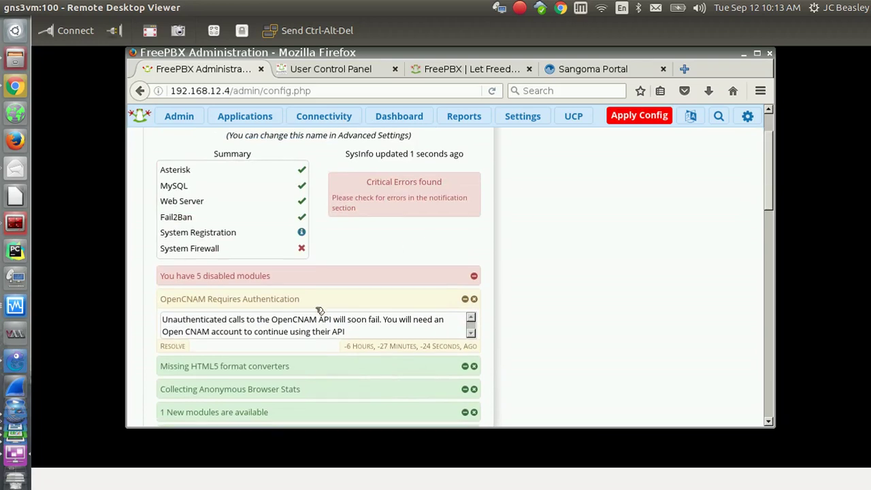
pyautogui.moveTo(271, 319); pyautogui.dragTo(318, 319)
pyautogui.click(222, 279)
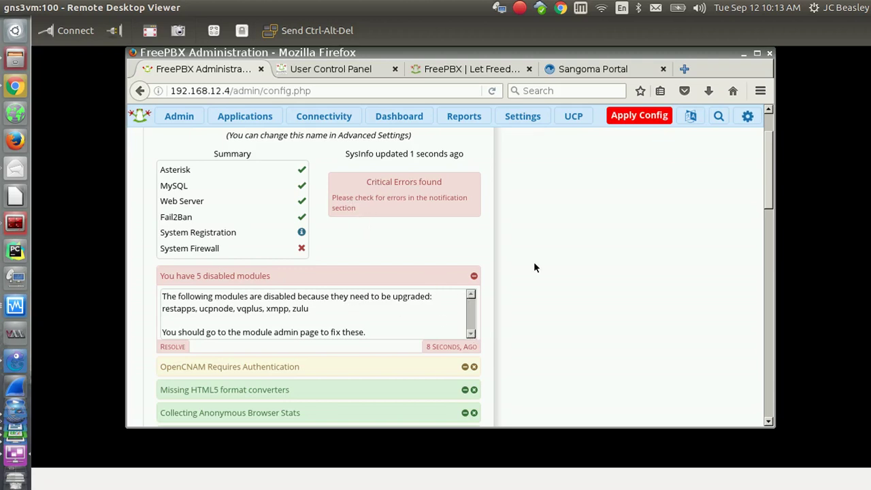
# Display the Admin menu's tools, from 13 to 14 Upgrade Tool through Custom Extensions.
pyautogui.scroll(2, 769, 204)
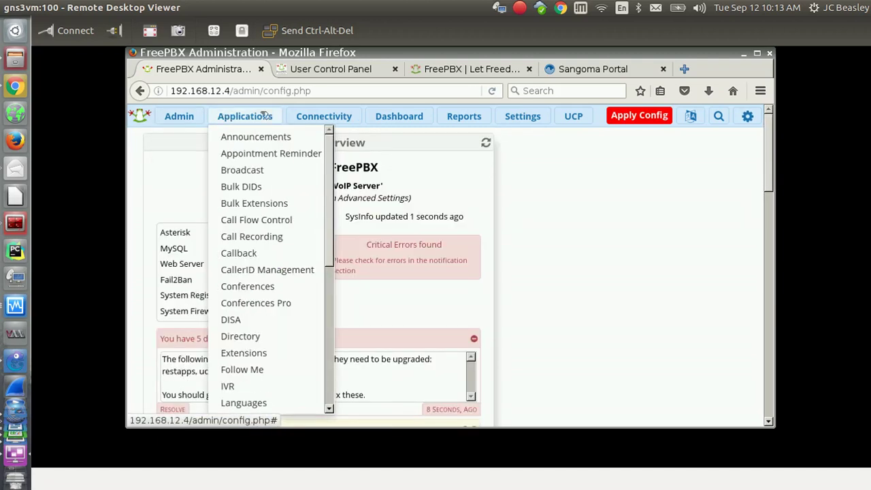
pyautogui.moveTo(342, 116)
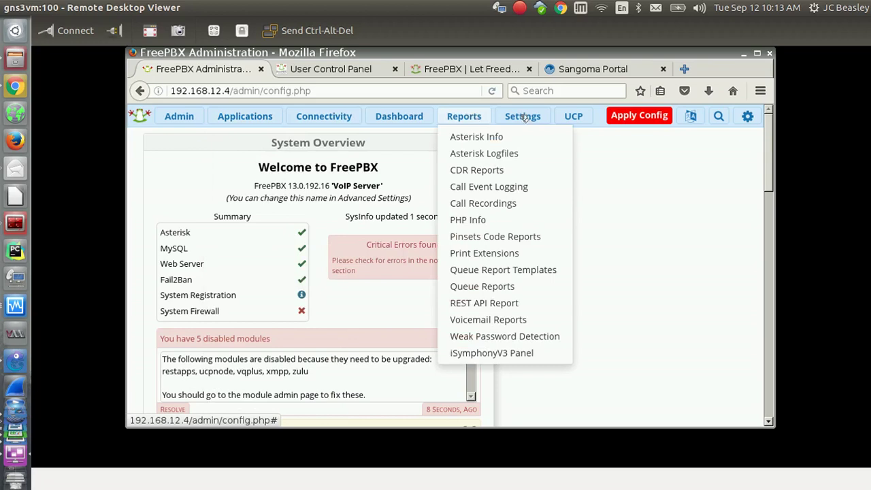
pyautogui.moveTo(523, 117)
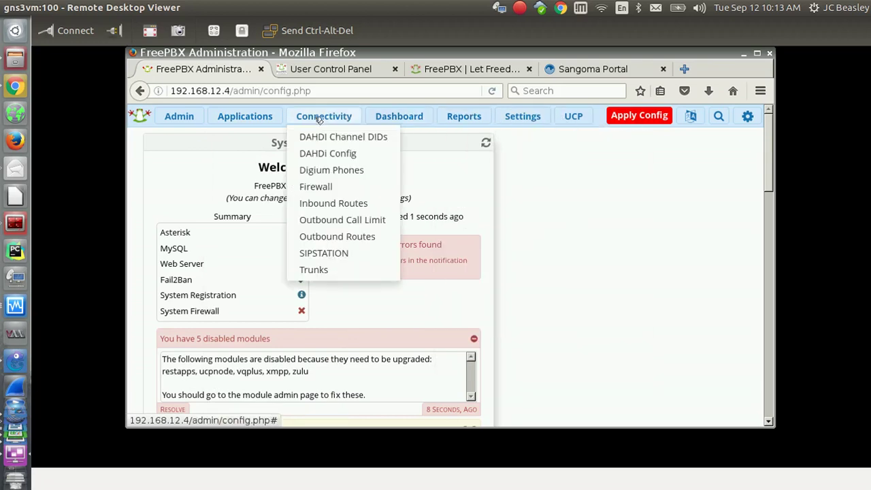
pyautogui.moveTo(240, 115)
pyautogui.moveTo(192, 117)
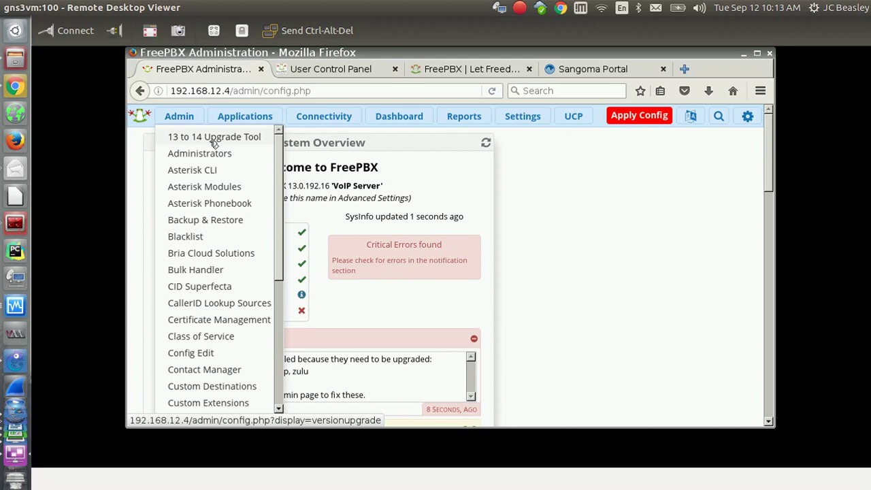
pyautogui.click(257, 139)
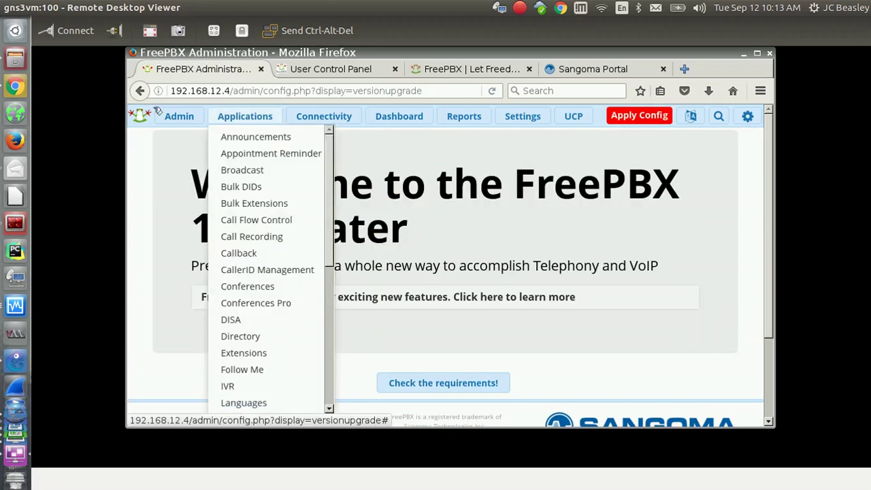
pyautogui.click(140, 92)
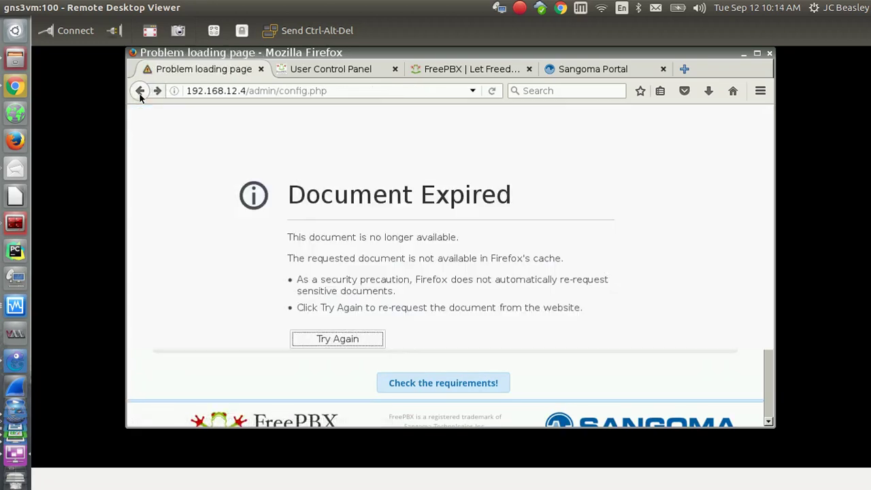
pyautogui.click(140, 91)
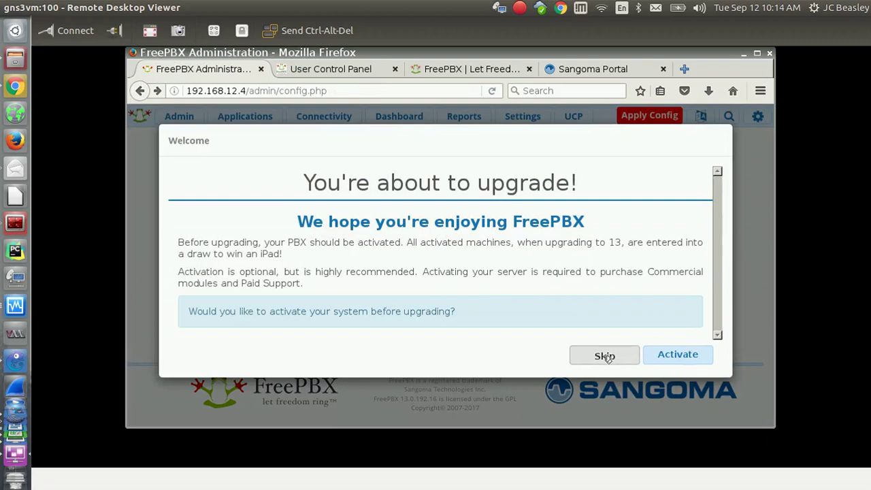
pyautogui.click(606, 357)
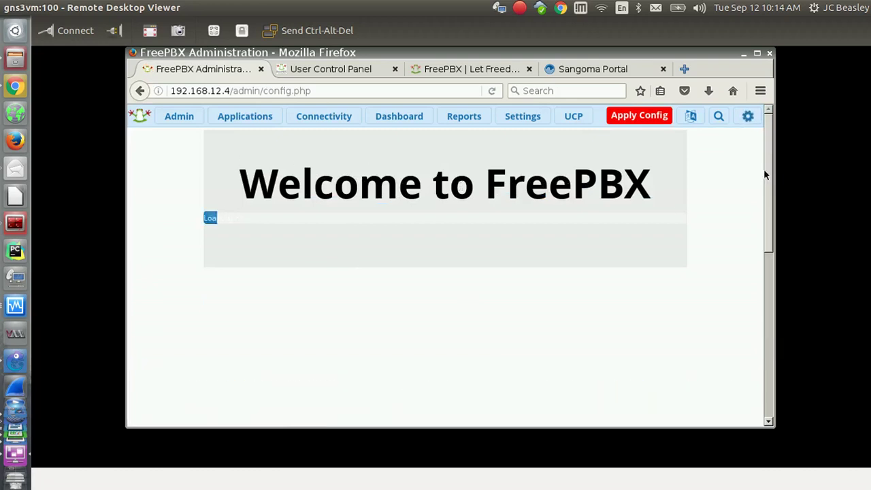
pyautogui.moveTo(770, 193); pyautogui.dragTo(723, 146)
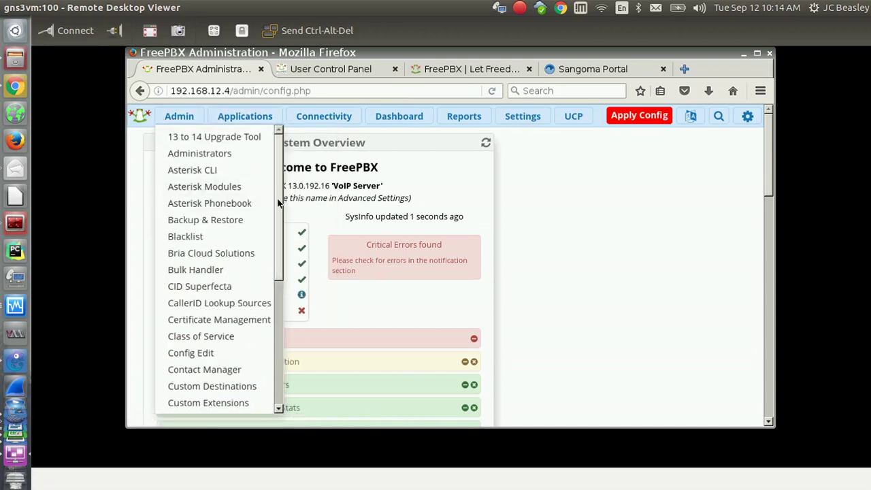
# Open Module Admin, listing modules like Asterisk CLI and Backup & Restore as Enabled.
pyautogui.scroll(-5, 279, 224)
pyautogui.scroll(-2, 283, 290)
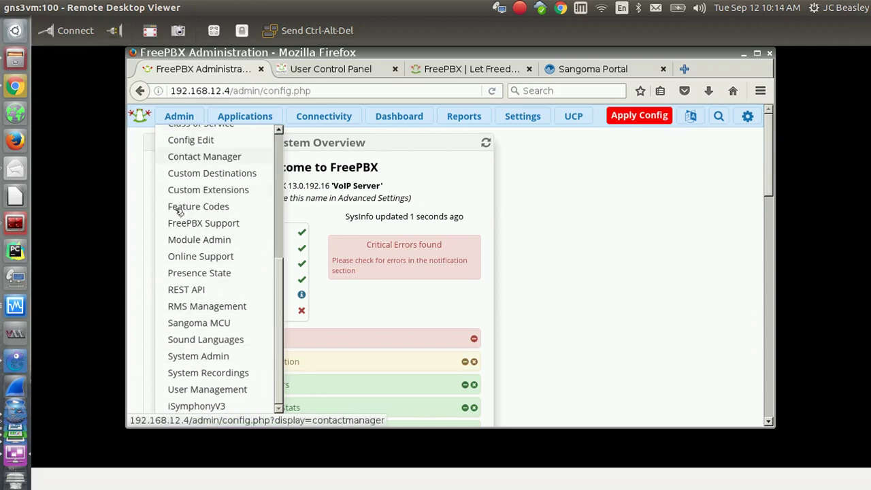
pyautogui.click(191, 244)
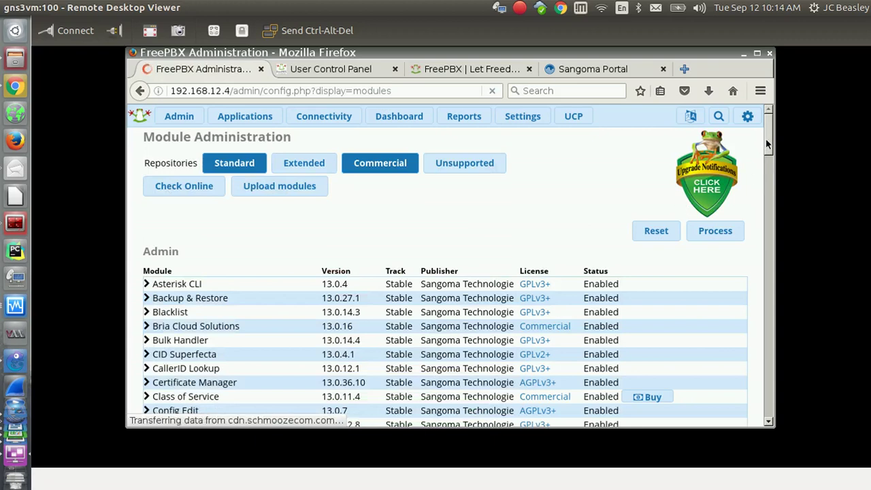
# Deselect the Commercial repository and select the Extended and Unsupported repositories.
pyautogui.scroll(-1, 773, 153)
pyautogui.scroll(1, 773, 153)
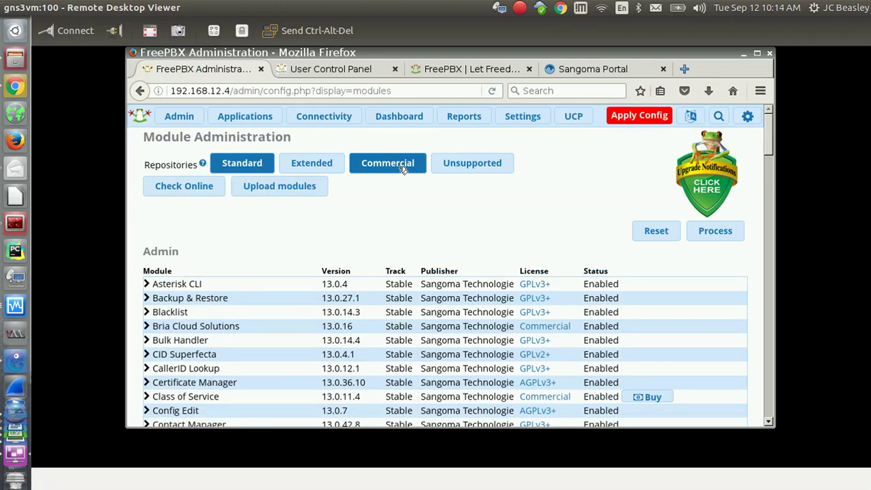
pyautogui.click(403, 169)
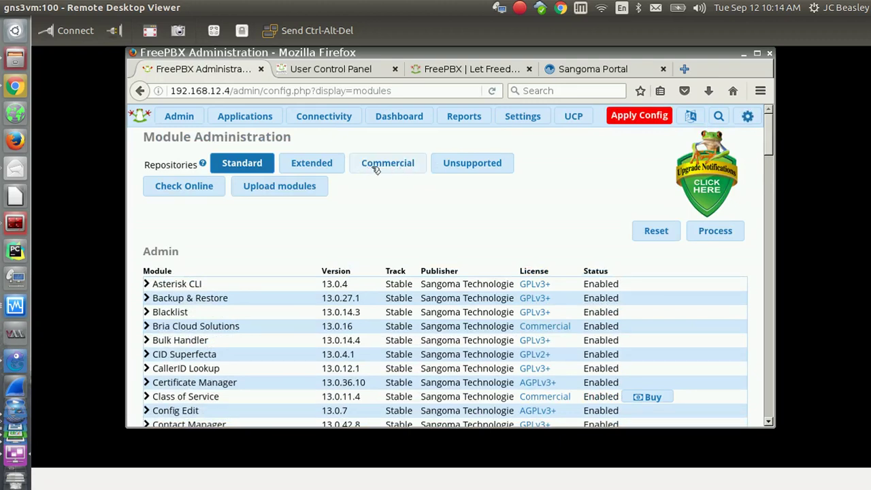
pyautogui.click(313, 169)
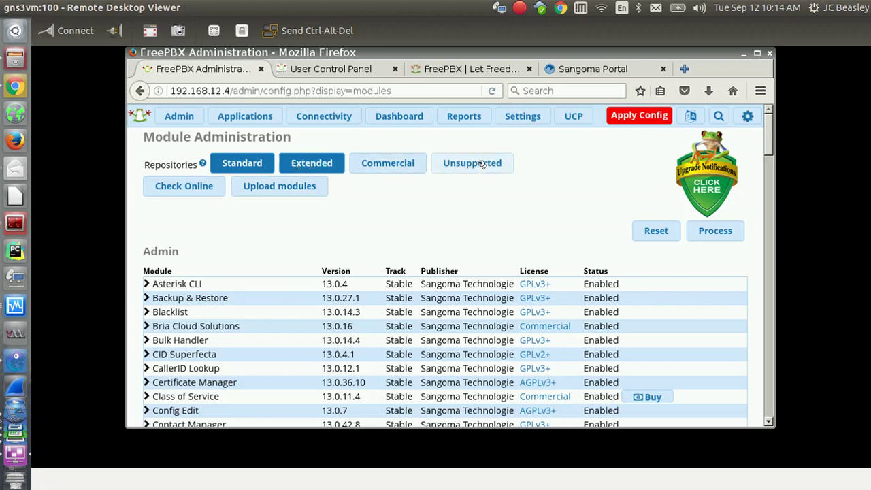
pyautogui.click(452, 166)
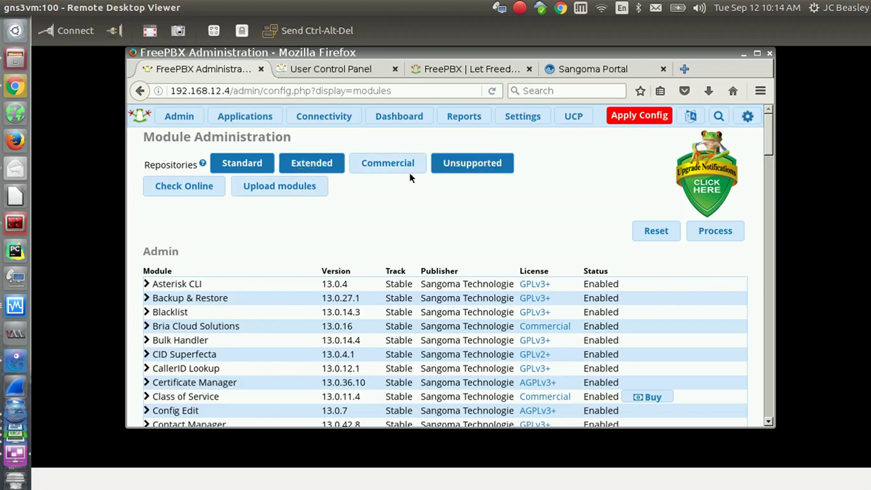
# Check online, then scroll down to available modules like Google Voice/Chan Motif and Custom Contexts.
pyautogui.click(184, 190)
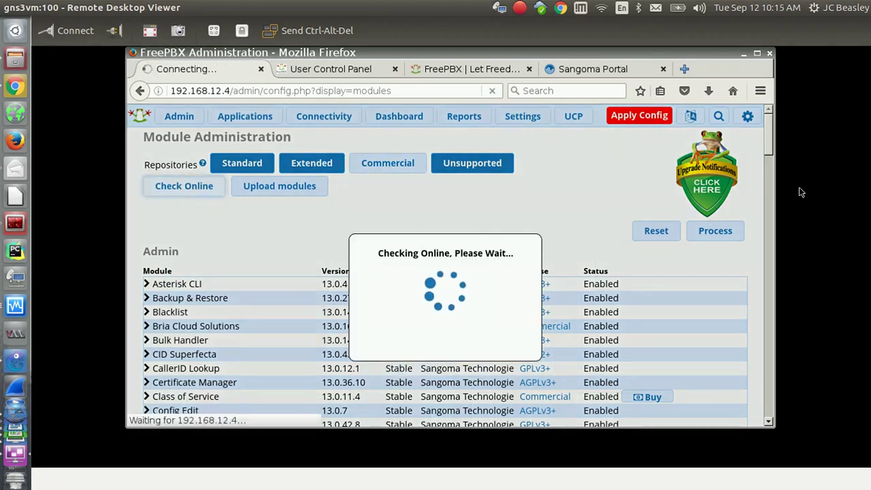
pyautogui.moveTo(768, 152)
pyautogui.mouseDown()
pyautogui.moveTo(770, 171)
pyautogui.moveTo(772, 160)
pyautogui.mouseUp()
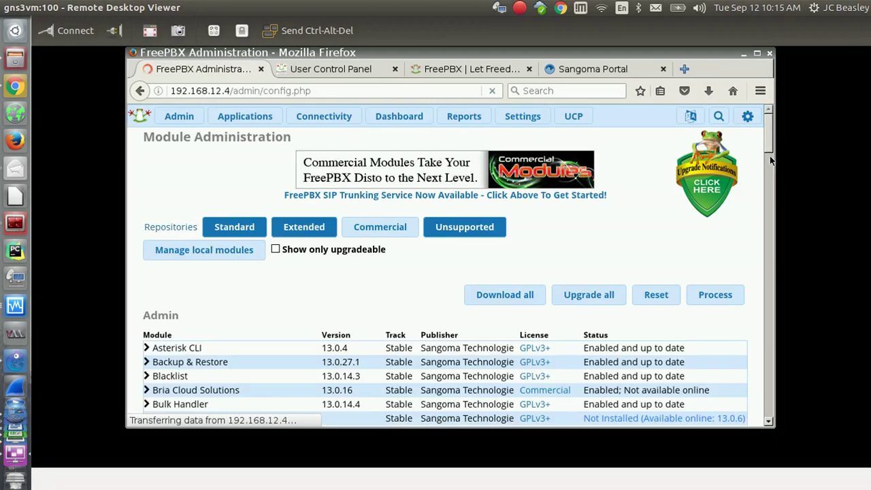
pyautogui.moveTo(769, 140); pyautogui.dragTo(783, 211)
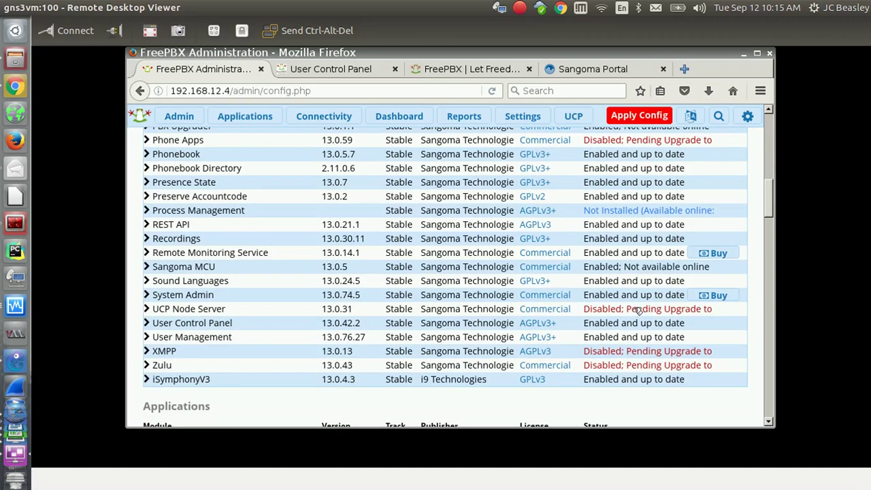
pyautogui.moveTo(782, 215); pyautogui.dragTo(552, 308)
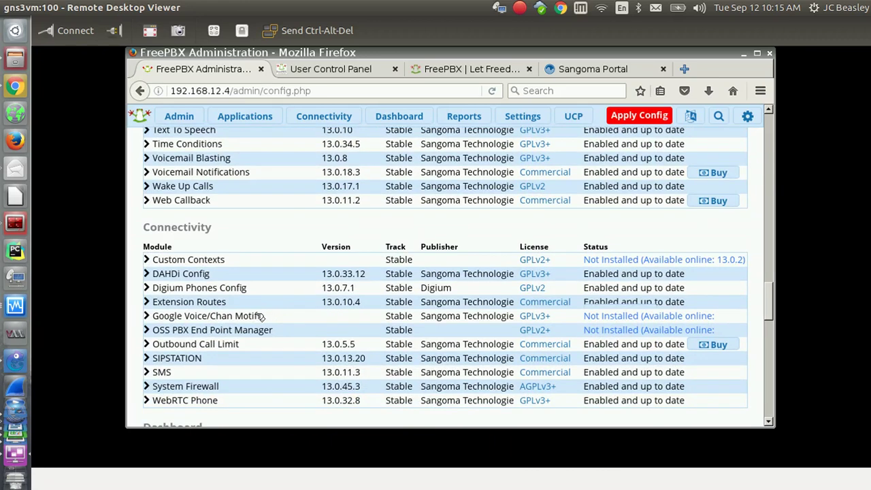
pyautogui.moveTo(294, 317); pyautogui.dragTo(151, 317)
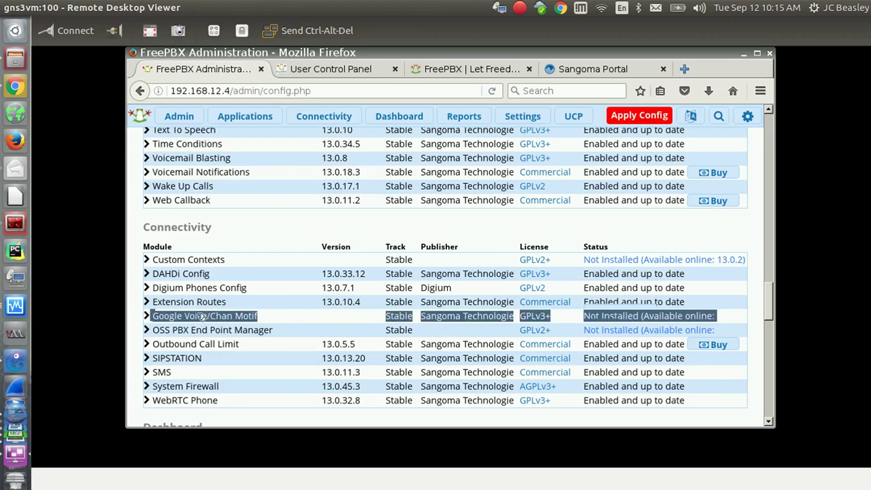
# Expand the Google Voice/Chan Motif row, highlight its description, and scroll back to the top.
pyautogui.click(146, 316)
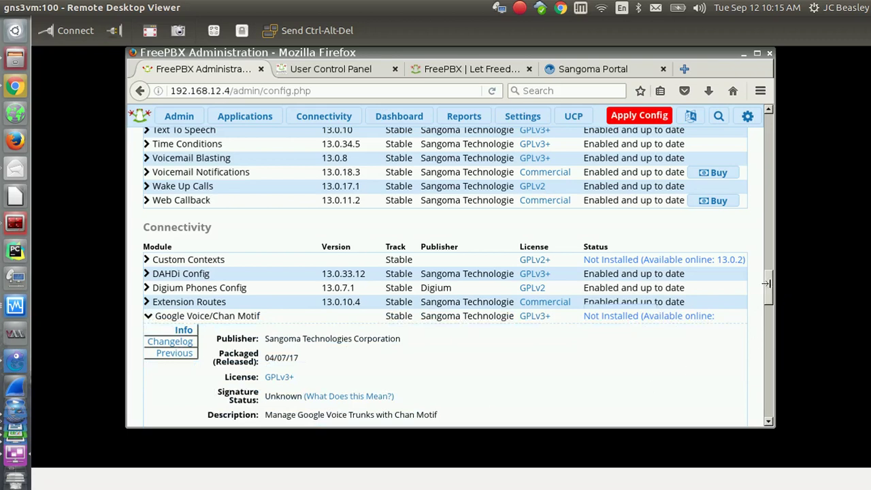
pyautogui.scroll(-3, 762, 294)
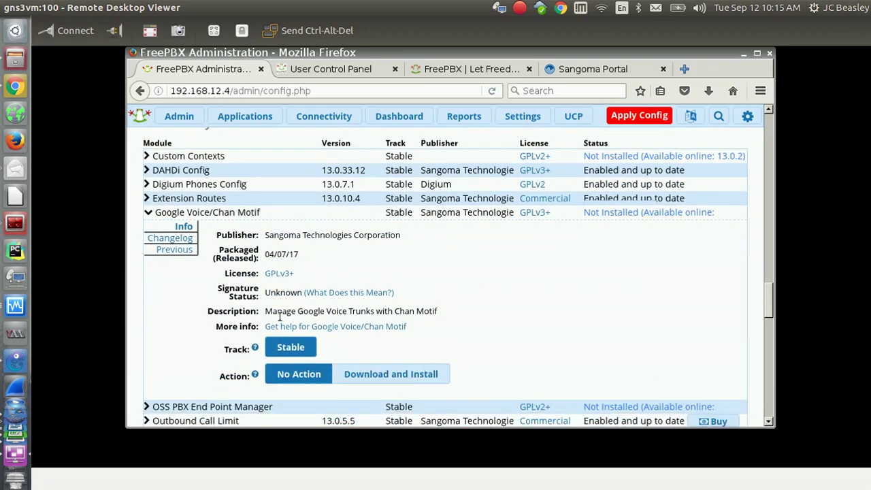
pyautogui.moveTo(264, 312); pyautogui.dragTo(441, 313)
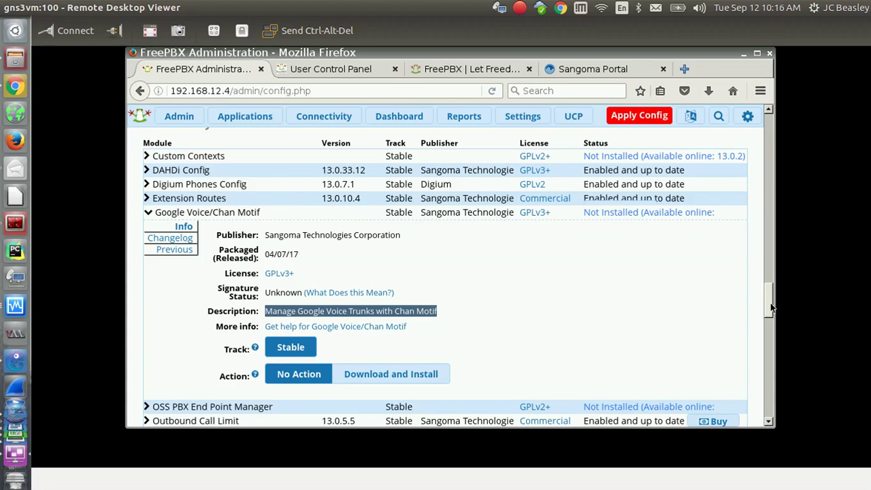
pyautogui.moveTo(769, 301); pyautogui.dragTo(769, 283)
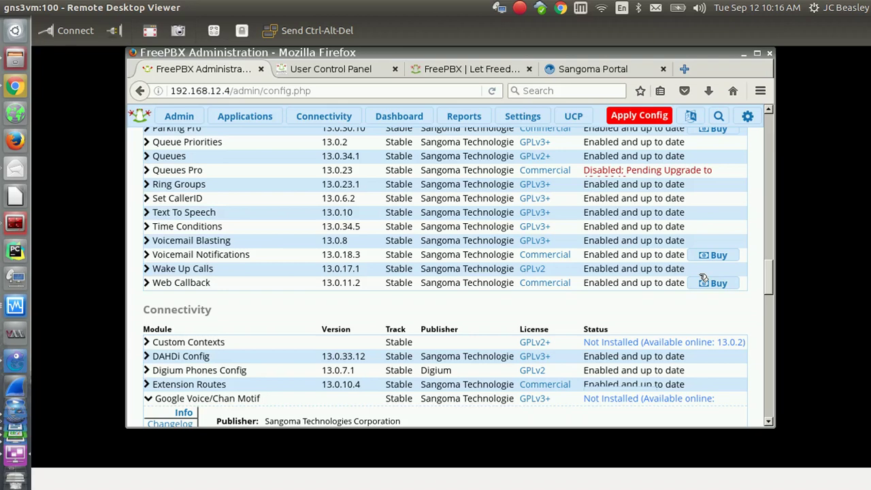
pyautogui.moveTo(768, 278); pyautogui.dragTo(768, 126)
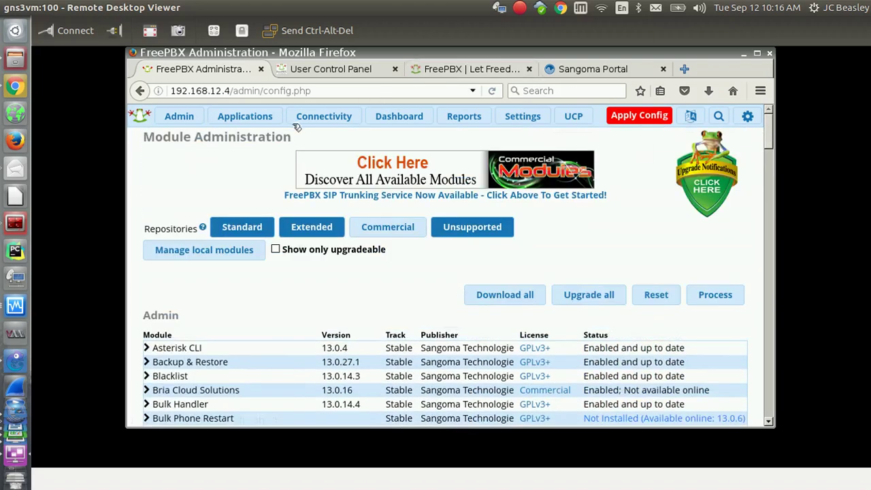
# Apply the pending configuration changes and look over the Reports menu.
pyautogui.moveTo(244, 118)
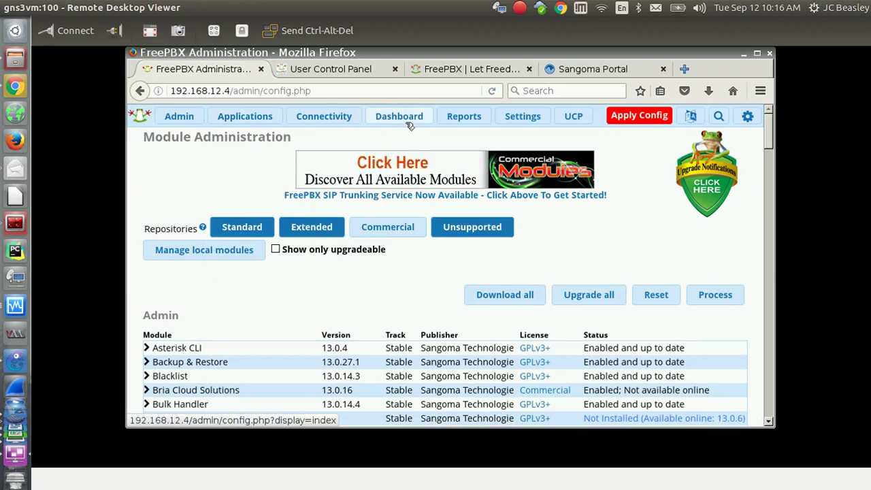
pyautogui.click(634, 117)
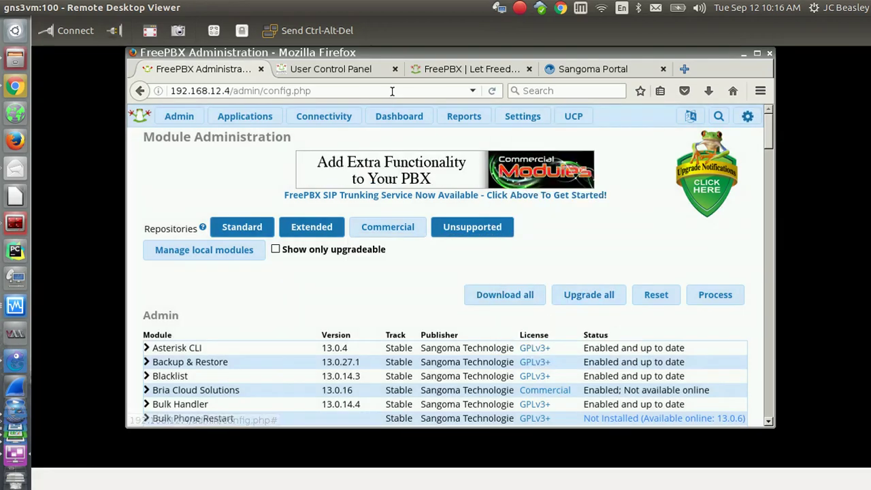
pyautogui.click(470, 117)
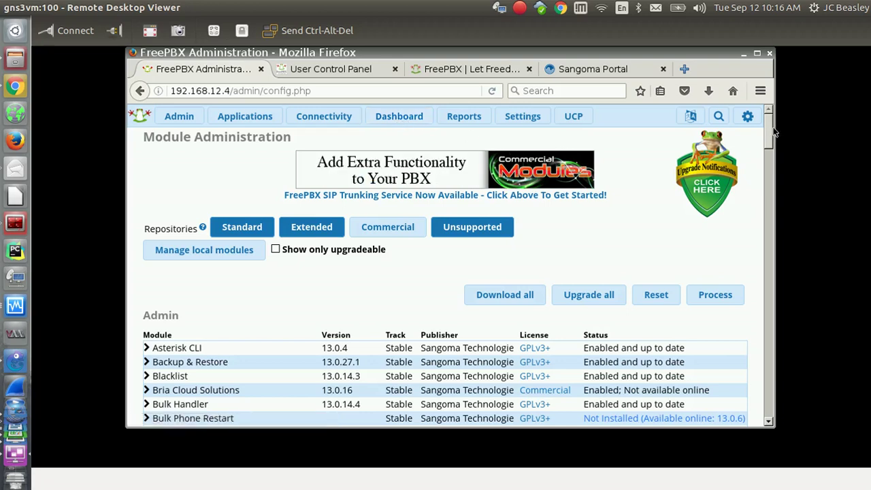
pyautogui.scroll(-3, 765, 137)
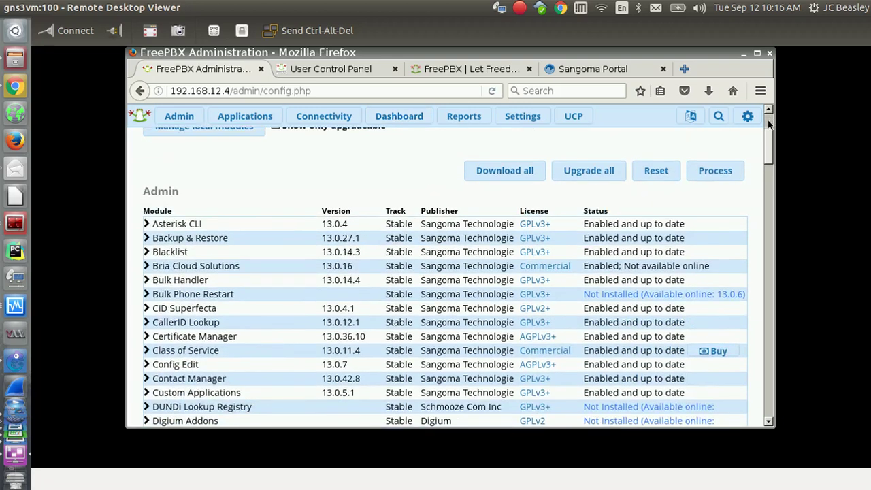
pyautogui.scroll(3, 766, 137)
# Open and close the language choices, then return to the Dashboard.
pyautogui.click(691, 116)
pyautogui.click(542, 215)
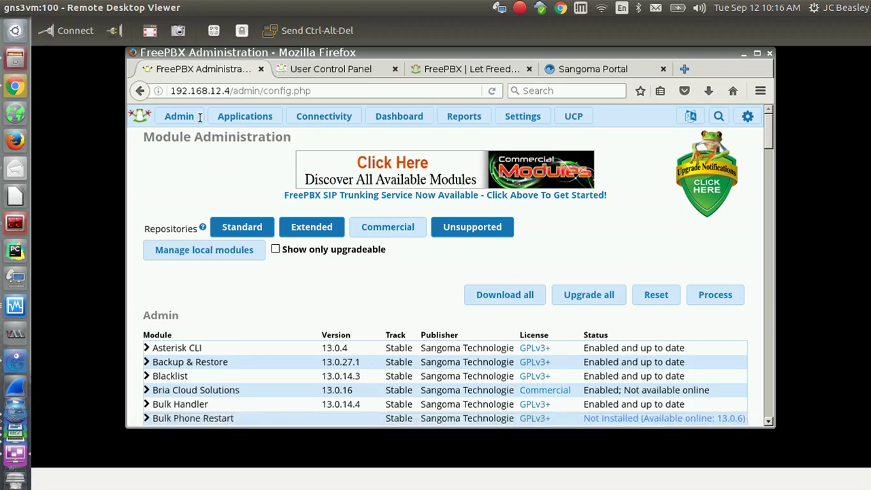
pyautogui.moveTo(473, 120)
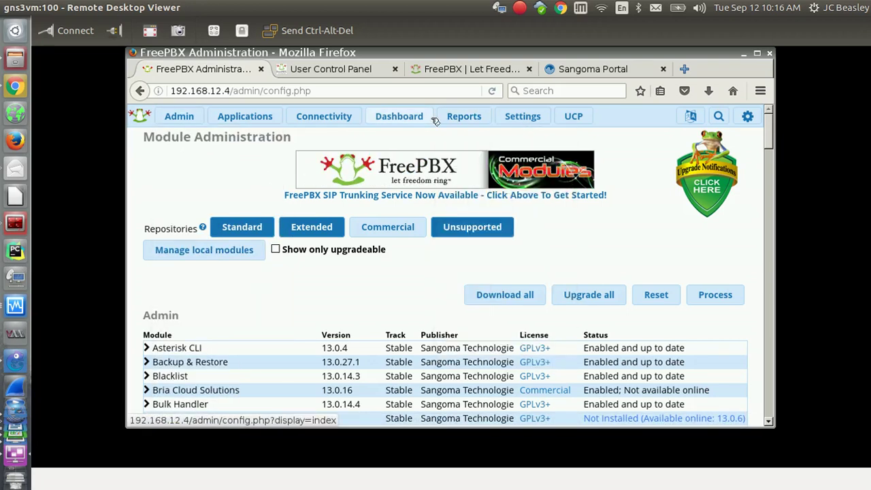
pyautogui.click(411, 121)
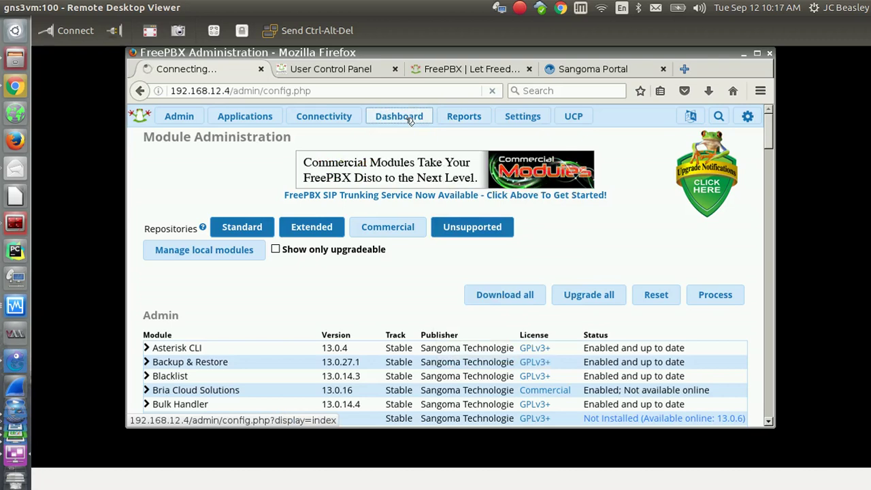